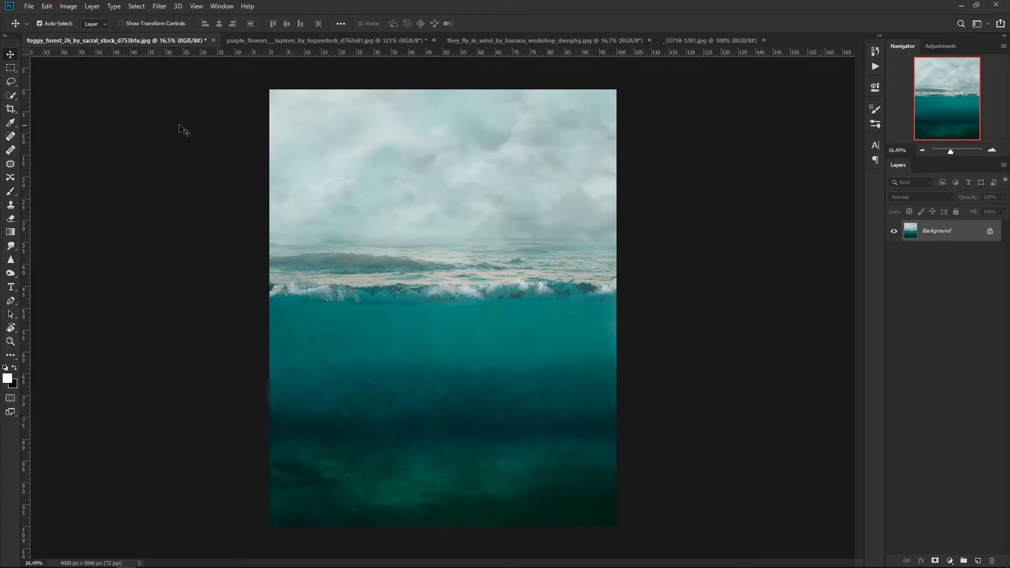
Crop the sea image's canvas wider on both sides and shorter at the bottom.
{"action": "left_click", "coordinate": [10, 109]}
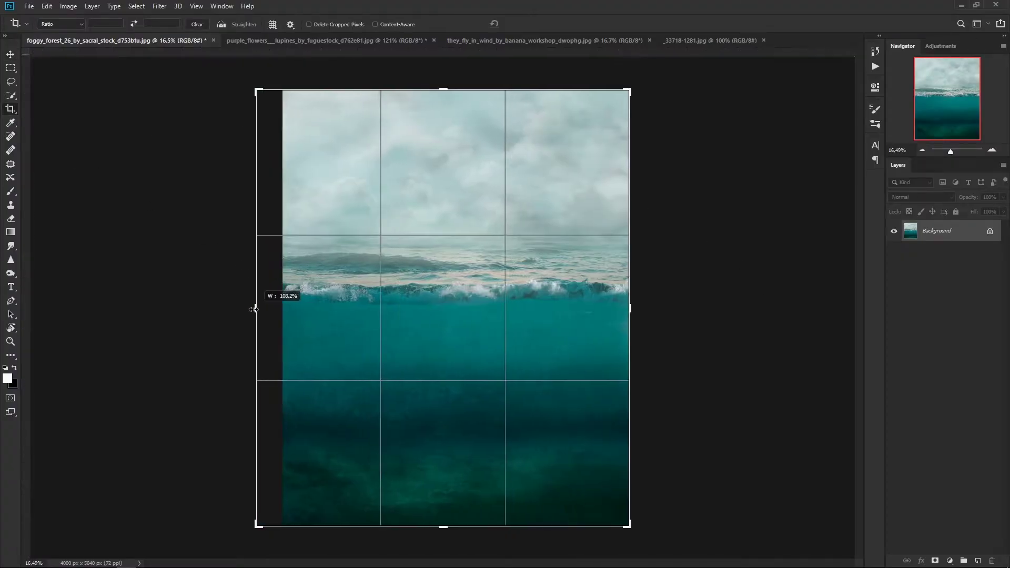
{"action": "left_click_drag", "start_coordinate": [269, 310], "coordinate": [207, 310]}
{"action": "left_click_drag", "start_coordinate": [677, 311], "coordinate": [729, 311]}
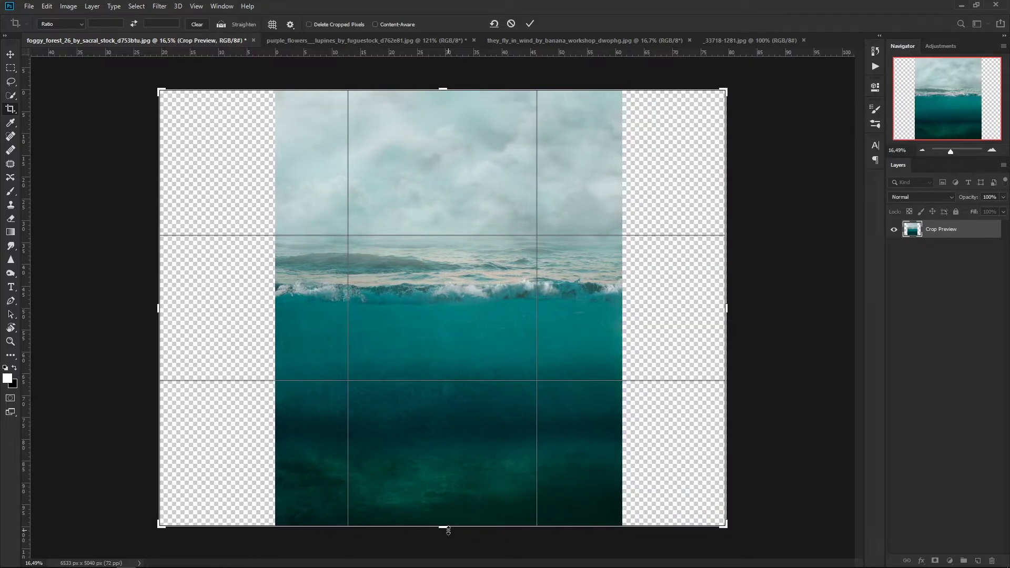
{"action": "left_click_drag", "start_coordinate": [443, 526], "coordinate": [457, 484]}
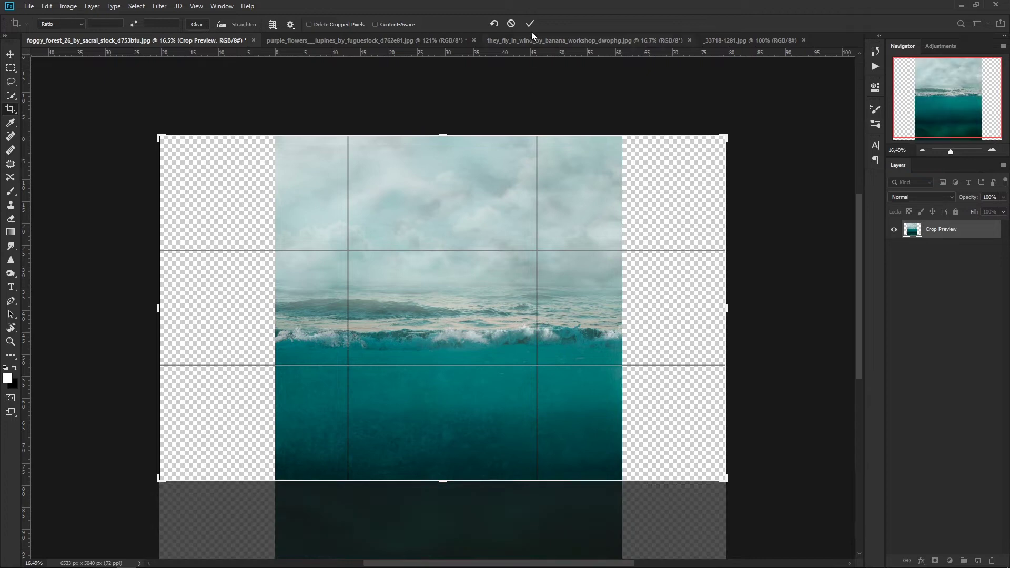
{"action": "left_click", "coordinate": [530, 24]}
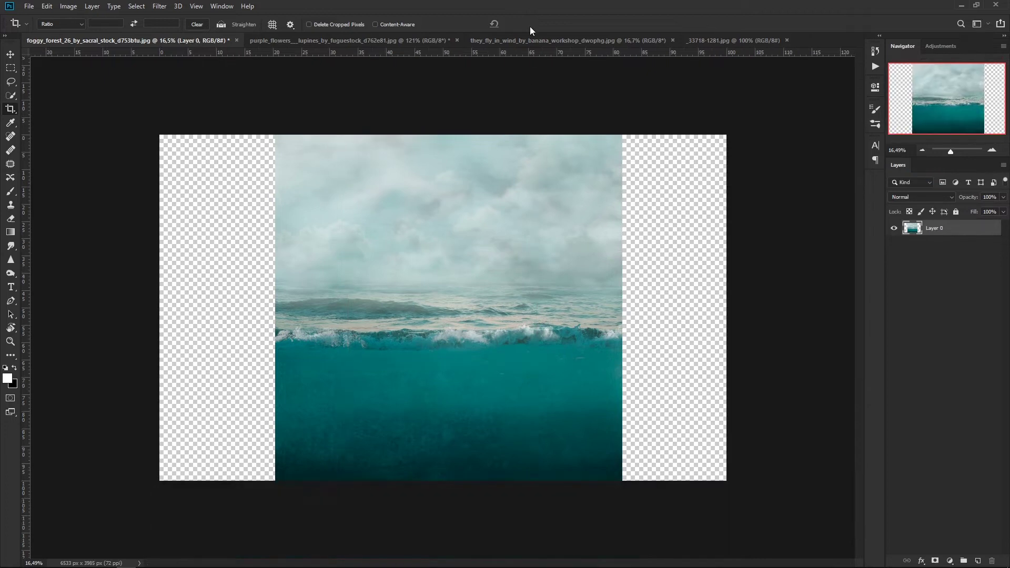
Free-transform Layer 0 to enlarge and reposition the sea so it fills the canvas.
{"action": "left_click", "coordinate": [13, 59]}
{"action": "key", "text": "ctrl+t"}
{"action": "left_click_drag", "start_coordinate": [275, 135], "coordinate": [93, 83]}
{"action": "key", "text": "ctrl+minus"}
{"action": "left_click_drag", "start_coordinate": [499, 302], "coordinate": [609, 542]}
{"action": "left_click_drag", "start_coordinate": [428, 370], "coordinate": [427, 359]}
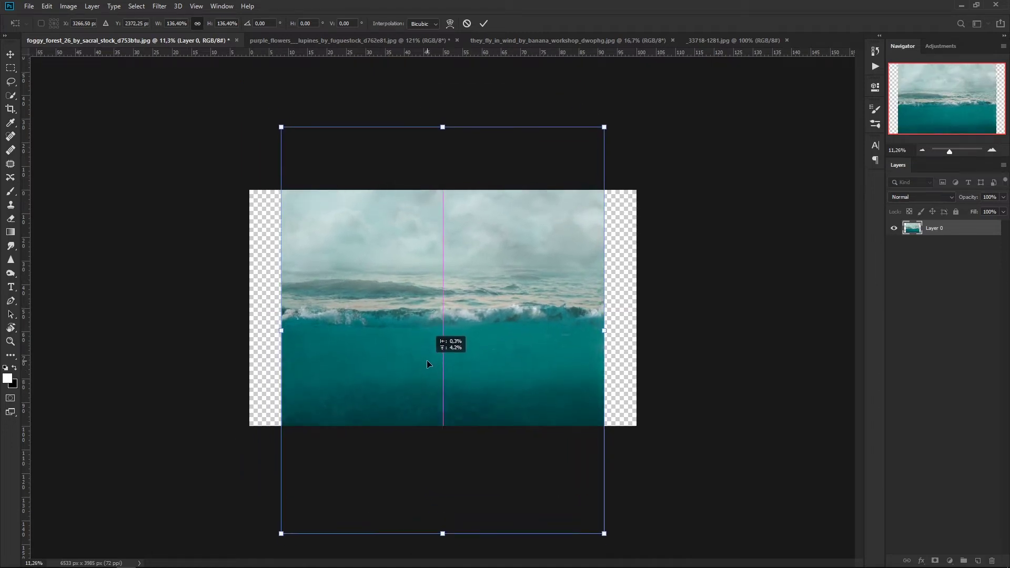
{"action": "left_click_drag", "start_coordinate": [604, 533], "coordinate": [628, 564]}
{"action": "mouse_move", "coordinate": [403, 367]}
{"action": "left_mouse_down"}
{"action": "mouse_move", "coordinate": [398, 349]}
{"action": "mouse_move", "coordinate": [392, 354]}
{"action": "left_mouse_up"}
{"action": "left_click", "coordinate": [484, 23]}
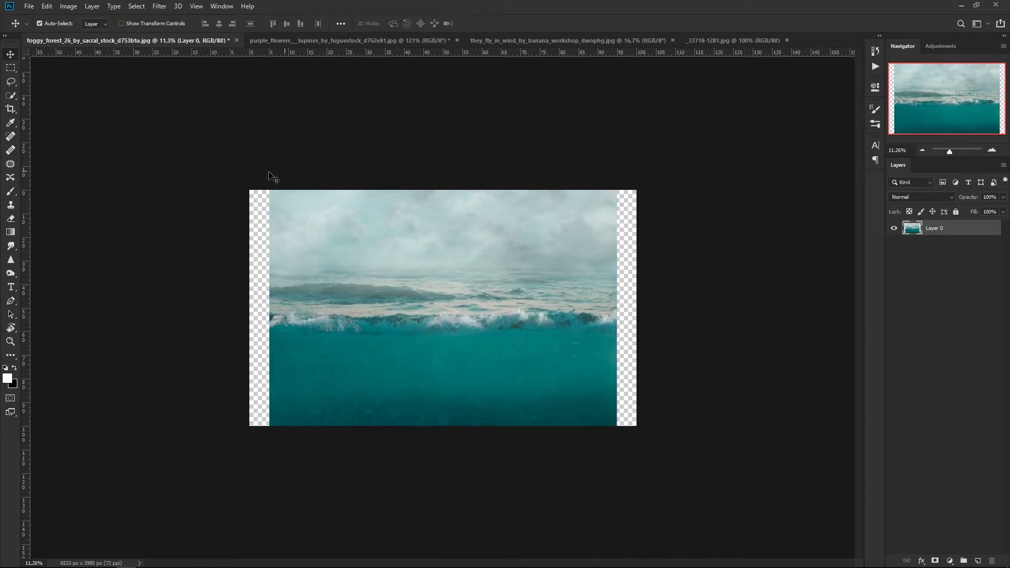
Crop the left and right edges inward to remove the transparent strips.
{"action": "key", "text": "c"}
{"action": "left_click_drag", "start_coordinate": [249, 308], "coordinate": [270, 308]}
{"action": "left_click_drag", "start_coordinate": [636, 310], "coordinate": [619, 313]}
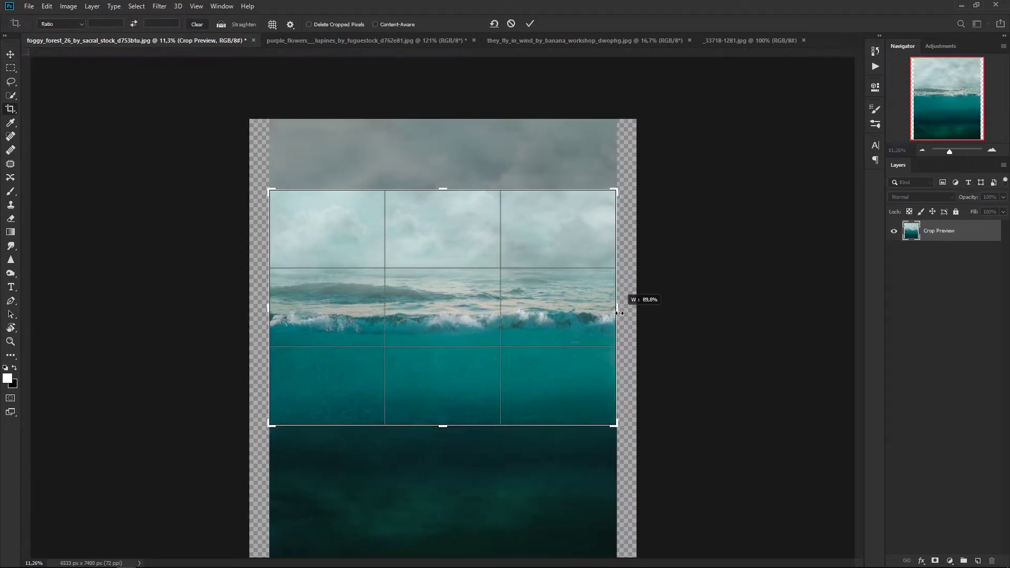
{"action": "left_click", "coordinate": [530, 23]}
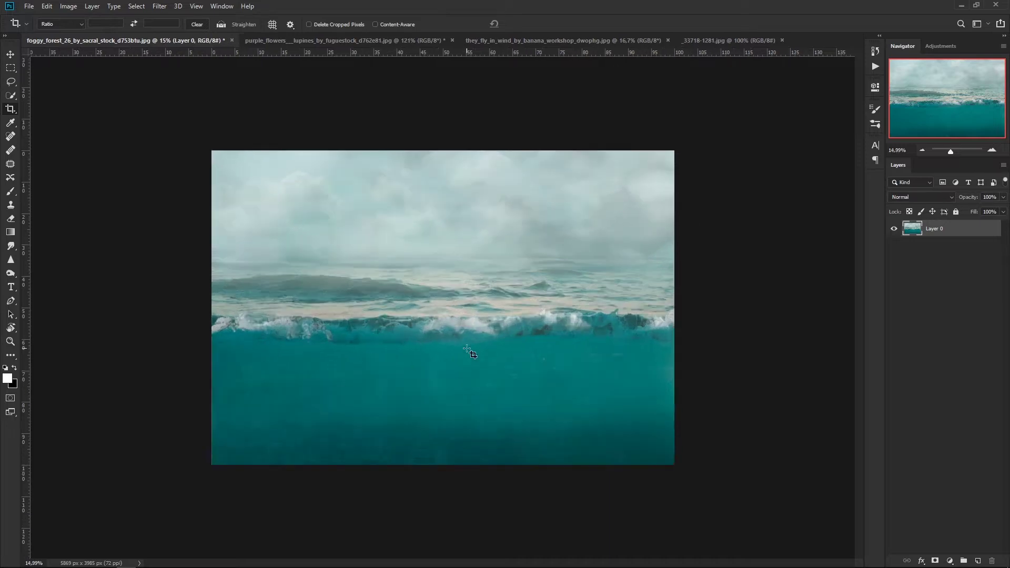
Return to the sneaker photo, pick the Pen tool and zoom in.
{"action": "left_click", "coordinate": [390, 41]}
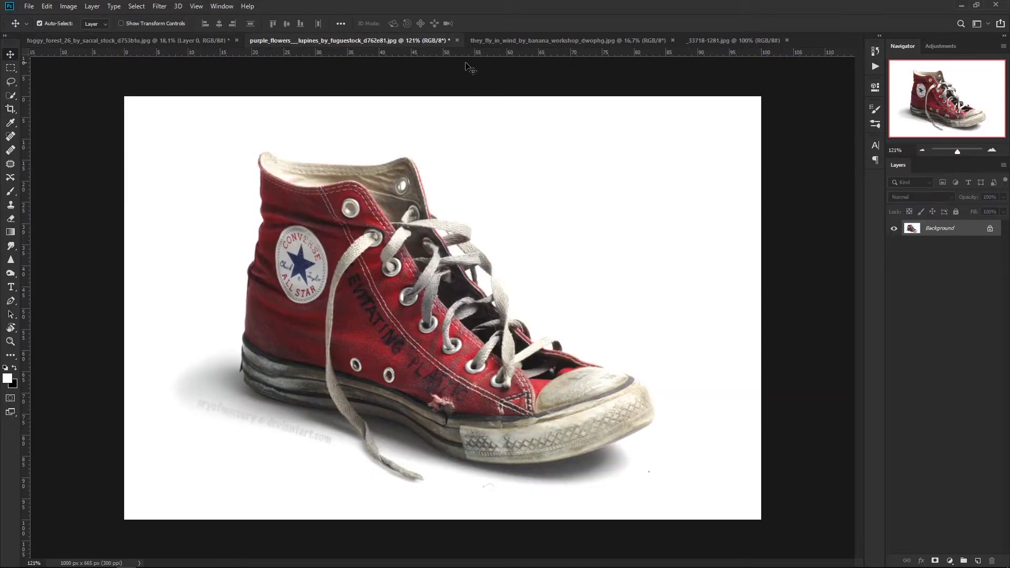
{"action": "left_click", "coordinate": [570, 40]}
{"action": "left_click", "coordinate": [726, 41]}
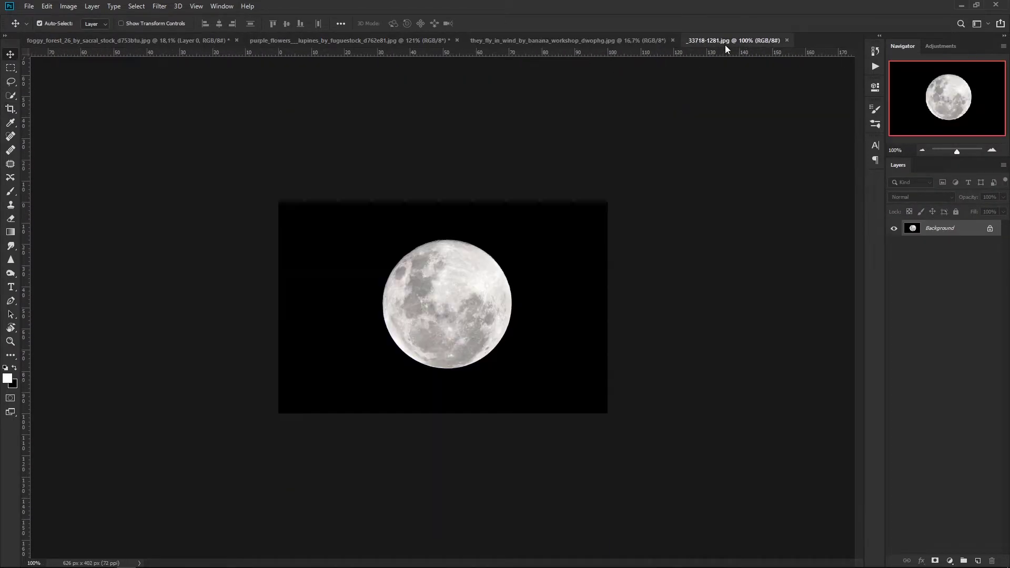
{"action": "left_click", "coordinate": [384, 41]}
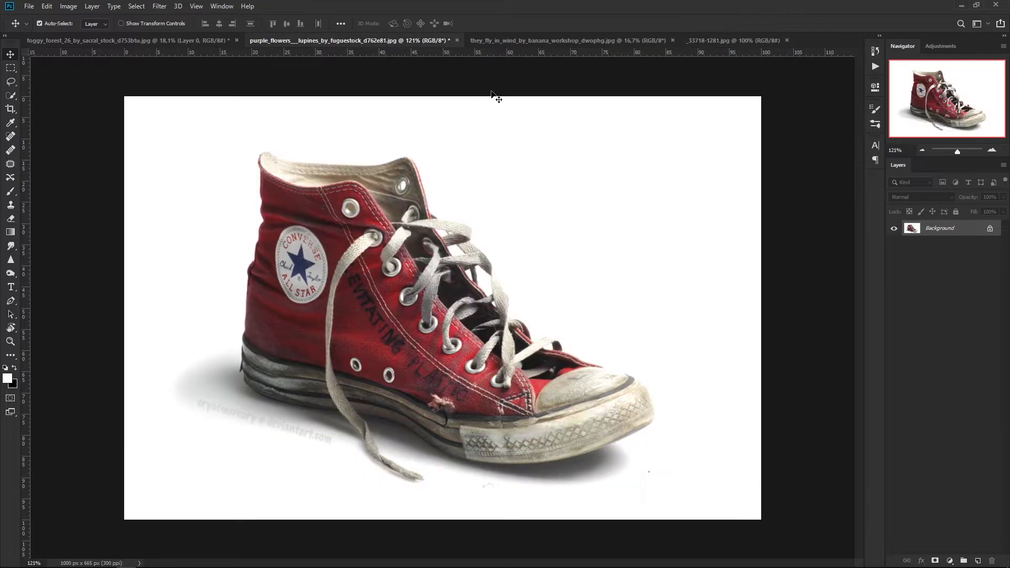
{"action": "key", "text": "p"}
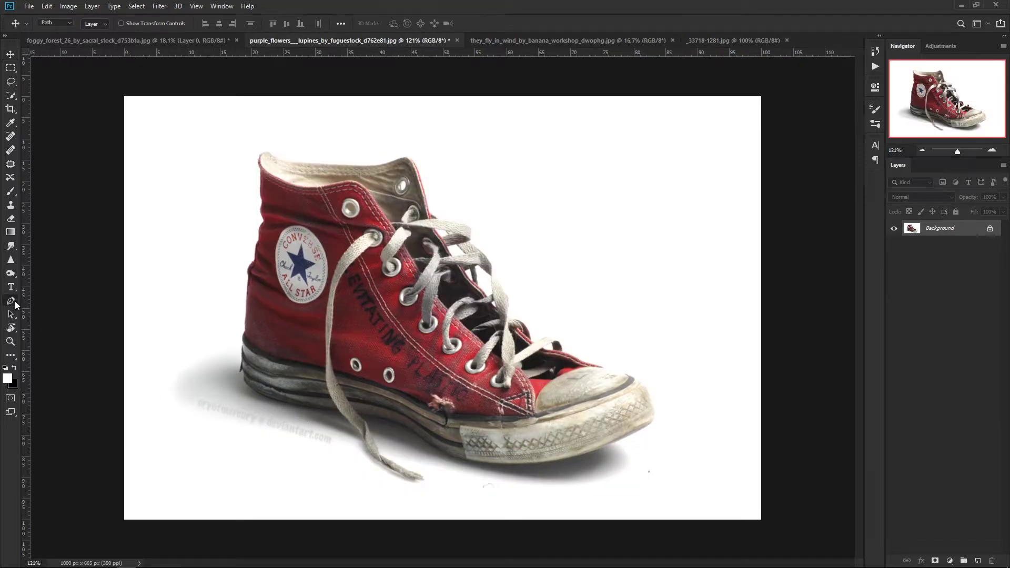
{"action": "scroll", "coordinate": [311, 390], "scroll_direction": "up", "scroll_amount": 3}
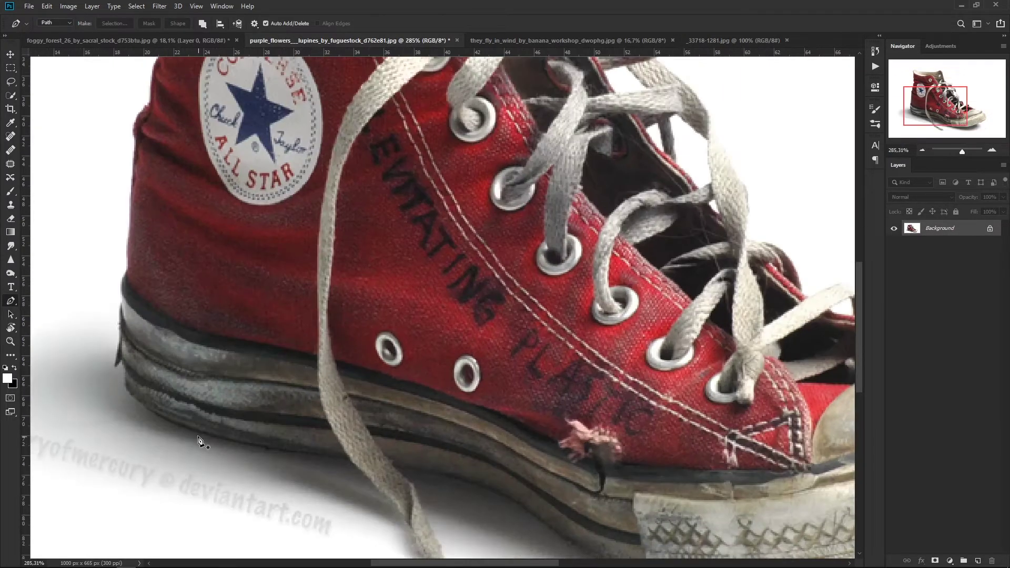
Start the path along the sole and trace around the trailing lace tip.
{"action": "left_click", "coordinate": [195, 432]}
{"action": "left_click", "coordinate": [244, 445]}
{"action": "left_click", "coordinate": [293, 453]}
{"action": "left_click", "coordinate": [335, 459]}
{"action": "left_click", "coordinate": [343, 459]}
{"action": "left_click", "coordinate": [351, 459]}
{"action": "scroll", "coordinate": [415, 421], "scroll_direction": "down", "scroll_amount": 5}
{"action": "left_click", "coordinate": [478, 358]}
{"action": "left_click", "coordinate": [530, 385]}
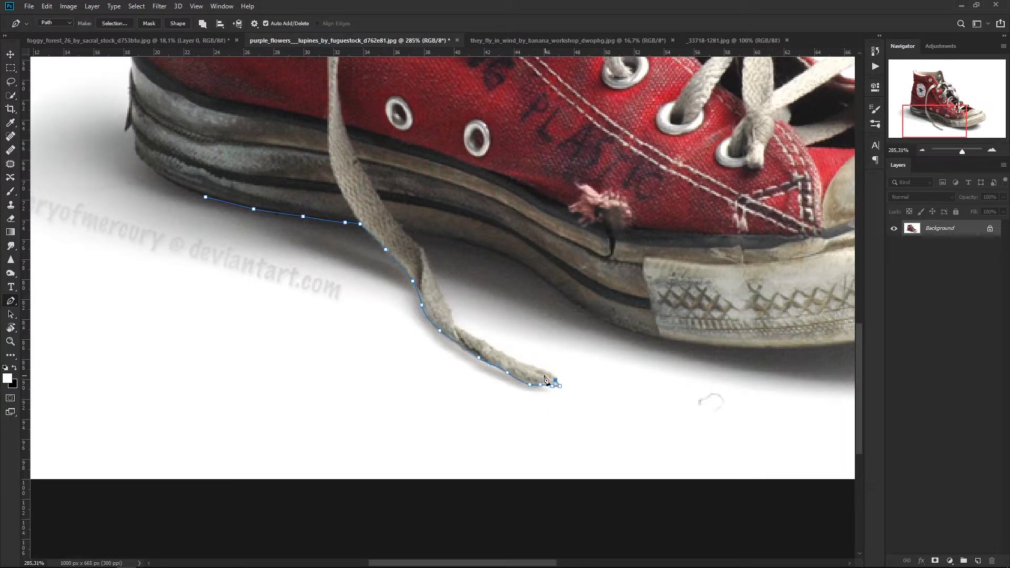
{"action": "left_click", "coordinate": [507, 358]}
{"action": "left_click", "coordinate": [463, 332]}
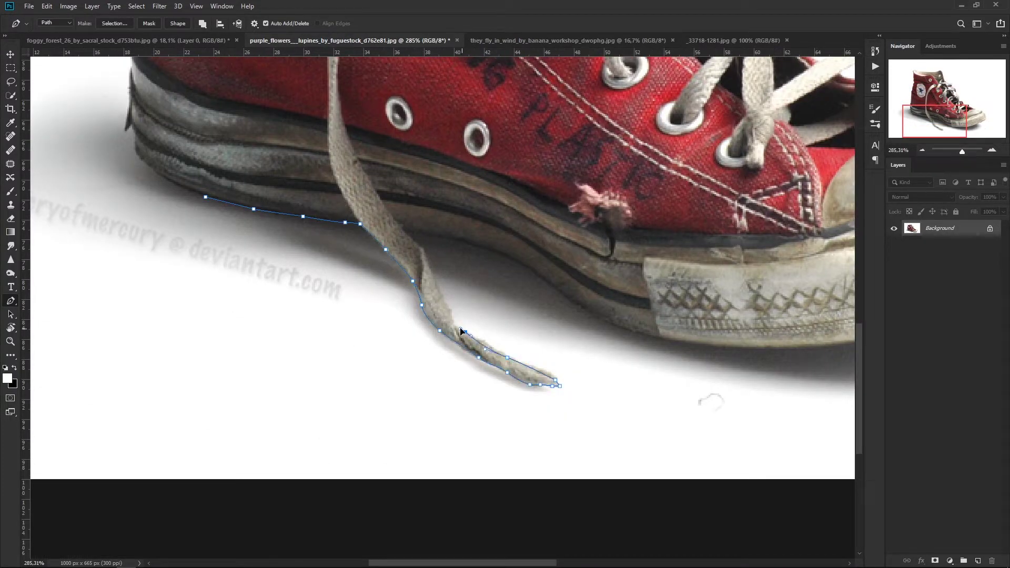
Continue the path along the bottom of the sole toward the toe.
{"action": "left_click", "coordinate": [405, 230]}
{"action": "left_click", "coordinate": [440, 237]}
{"action": "left_click", "coordinate": [523, 266]}
{"action": "left_click", "coordinate": [616, 327]}
{"action": "left_click", "coordinate": [659, 339]}
{"action": "left_click", "coordinate": [761, 349]}
{"action": "left_click", "coordinate": [793, 347]}
{"action": "left_click", "coordinate": [823, 346]}
{"action": "left_click_drag", "start_coordinate": [853, 348], "coordinate": [542, 360]}
Trace the path around the toe cap and up toward the tongue.
{"action": "left_click", "coordinate": [685, 314]}
{"action": "left_click", "coordinate": [709, 304]}
{"action": "left_click", "coordinate": [768, 273]}
{"action": "left_click", "coordinate": [789, 251]}
{"action": "left_click", "coordinate": [783, 210]}
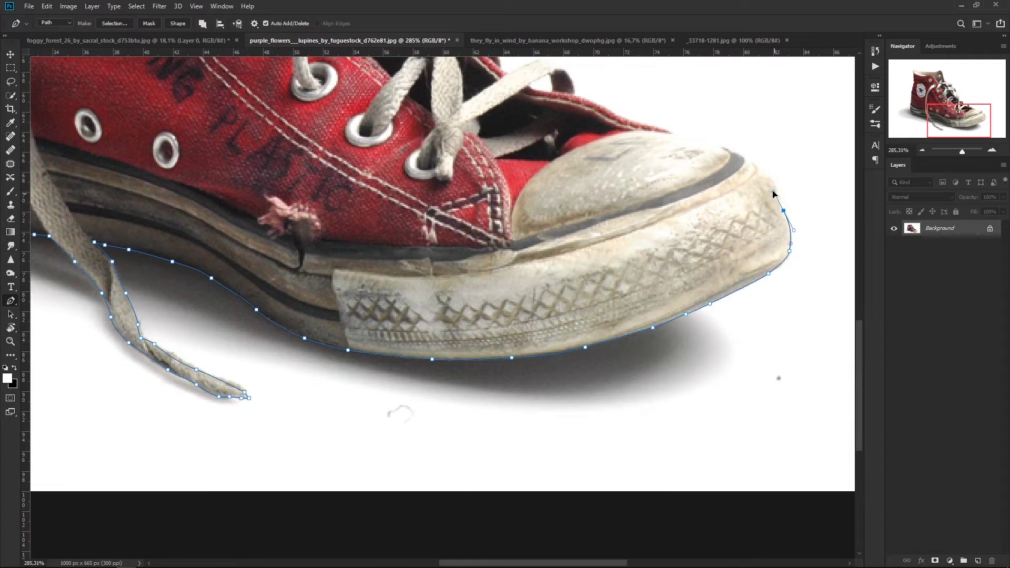
{"action": "left_click", "coordinate": [763, 176]}
{"action": "left_click", "coordinate": [718, 144]}
{"action": "left_click", "coordinate": [680, 134]}
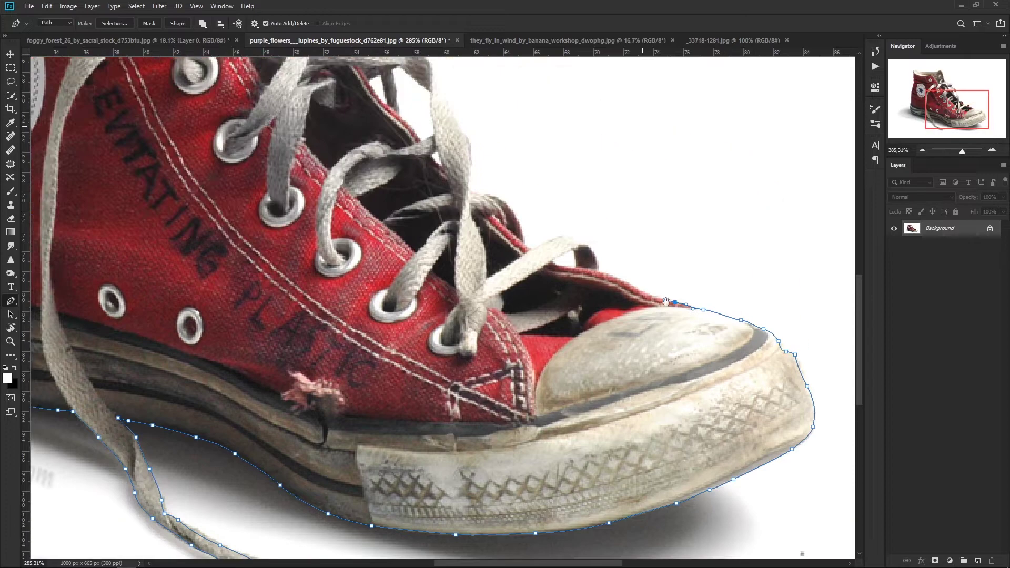
Trace the upper toe, tongue and lace edge.
{"action": "left_click_drag", "start_coordinate": [652, 127], "coordinate": [674, 302]}
{"action": "left_click", "coordinate": [648, 294]}
{"action": "left_click", "coordinate": [629, 283]}
{"action": "left_click", "coordinate": [602, 271]}
{"action": "left_click", "coordinate": [597, 254]}
{"action": "left_click", "coordinate": [569, 235]}
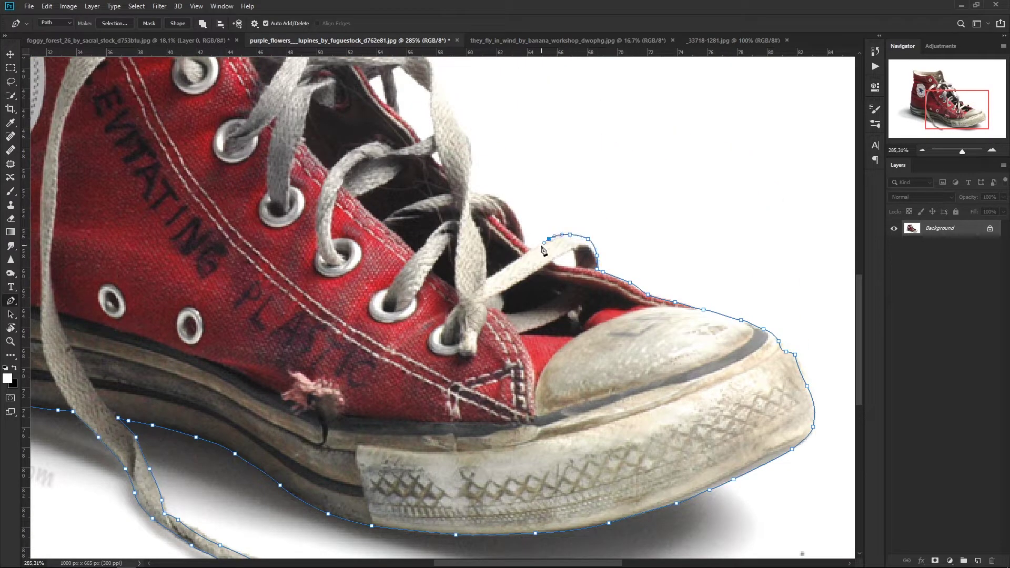
{"action": "left_click", "coordinate": [531, 250]}
{"action": "left_click", "coordinate": [518, 213]}
{"action": "left_click", "coordinate": [496, 195]}
{"action": "left_click", "coordinate": [468, 180]}
{"action": "left_click", "coordinate": [471, 157]}
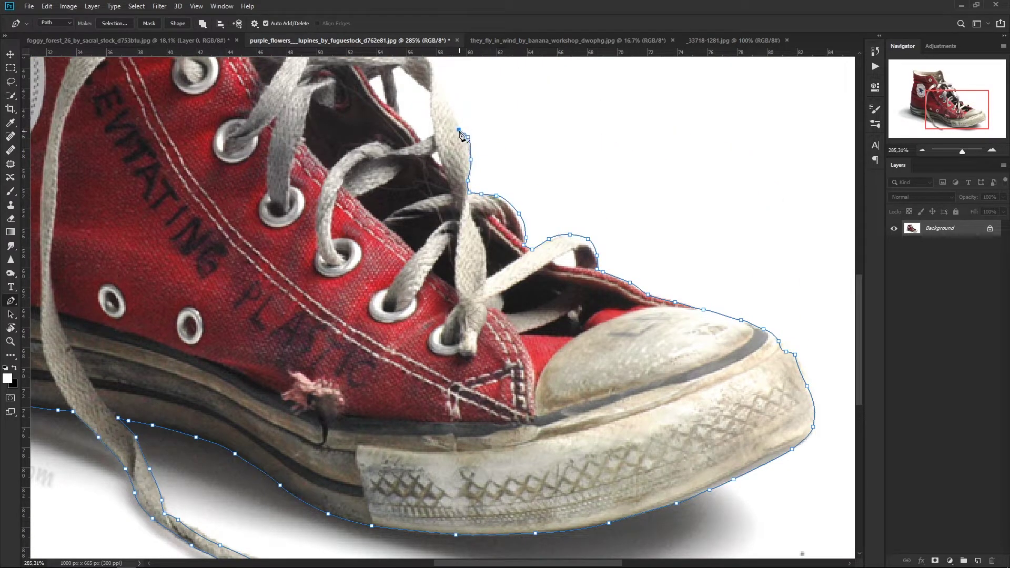
Trace the path up the laces and along the collar edge.
{"action": "left_click_drag", "start_coordinate": [461, 134], "coordinate": [493, 346]}
{"action": "left_click", "coordinate": [483, 315]}
{"action": "left_click", "coordinate": [471, 295]}
{"action": "left_click", "coordinate": [458, 262]}
{"action": "left_click", "coordinate": [430, 232]}
{"action": "left_click", "coordinate": [417, 191]}
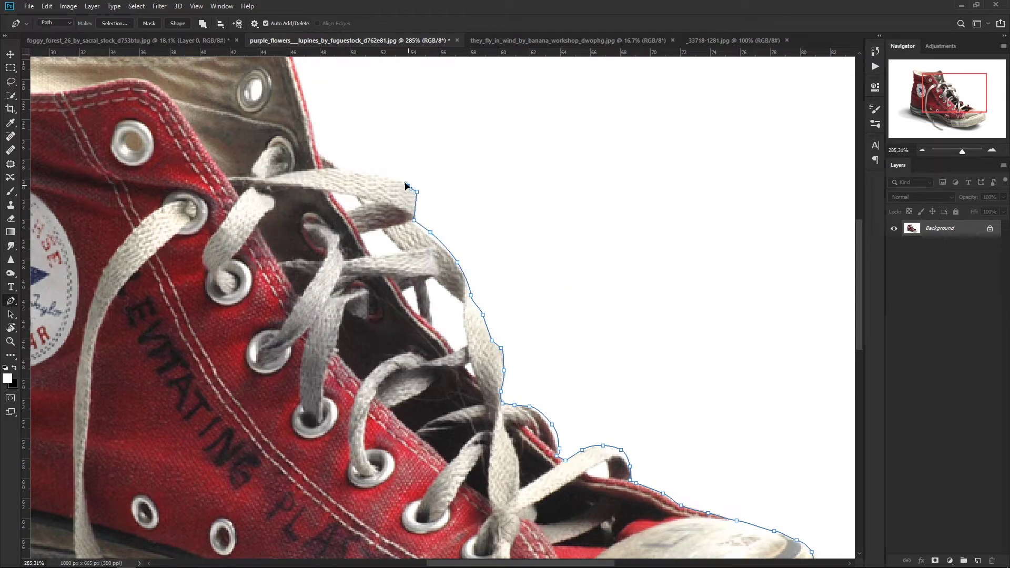
{"action": "left_click", "coordinate": [382, 176]}
{"action": "left_click", "coordinate": [353, 172]}
{"action": "left_click", "coordinate": [319, 151]}
Trace the curved collar top leftward with anchors and curve points.
{"action": "left_click_drag", "start_coordinate": [472, 182], "coordinate": [575, 415]}
{"action": "left_click", "coordinate": [405, 325]}
{"action": "left_click", "coordinate": [388, 274]}
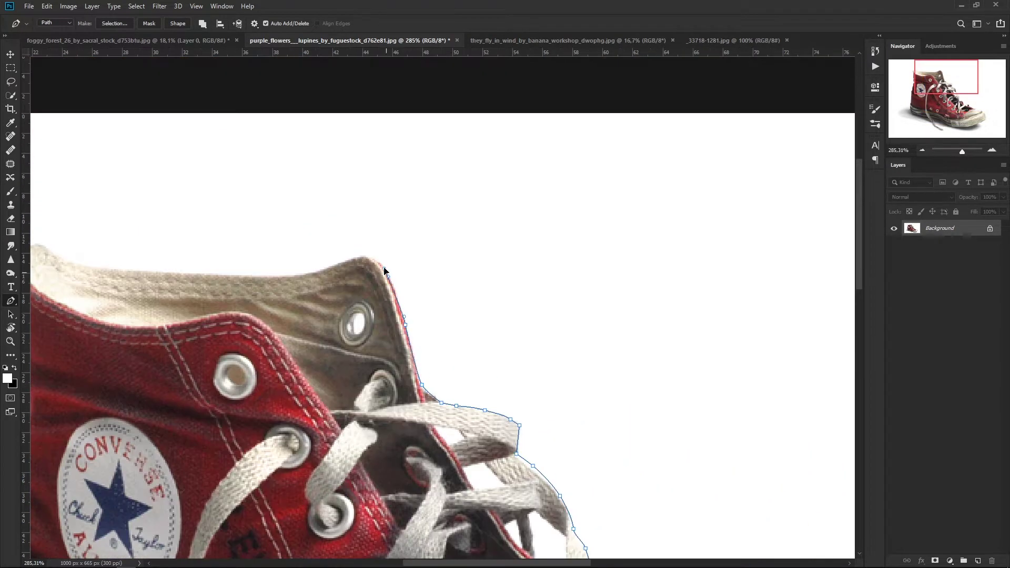
{"action": "left_click_drag", "start_coordinate": [362, 254], "coordinate": [353, 256]}
{"action": "left_click", "coordinate": [336, 262]}
{"action": "left_click", "coordinate": [298, 274]}
{"action": "left_click", "coordinate": [232, 275]}
{"action": "left_click_drag", "start_coordinate": [155, 271], "coordinate": [126, 271]}
Trace the collar's left corner and down the shoe's back edge past the logo.
{"action": "left_click_drag", "start_coordinate": [237, 331], "coordinate": [609, 375]}
{"action": "left_click", "coordinate": [468, 310]}
{"action": "left_click", "coordinate": [430, 299]}
{"action": "left_click_drag", "start_coordinate": [389, 295], "coordinate": [389, 301]}
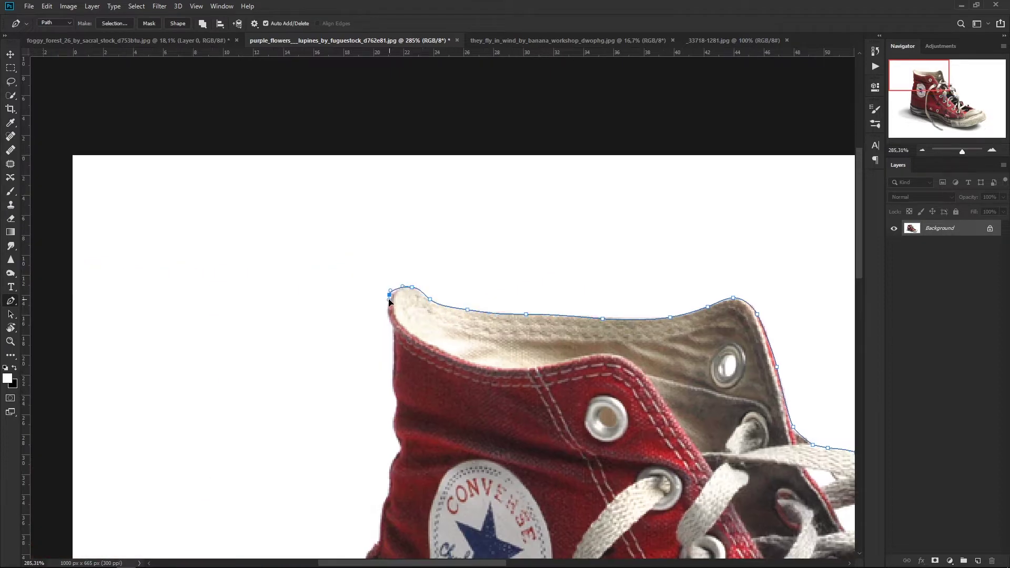
{"action": "left_click", "coordinate": [393, 331]}
{"action": "left_click", "coordinate": [392, 378]}
{"action": "left_click_drag", "start_coordinate": [396, 399], "coordinate": [397, 406]}
{"action": "left_click_drag", "start_coordinate": [391, 476], "coordinate": [419, 310]}
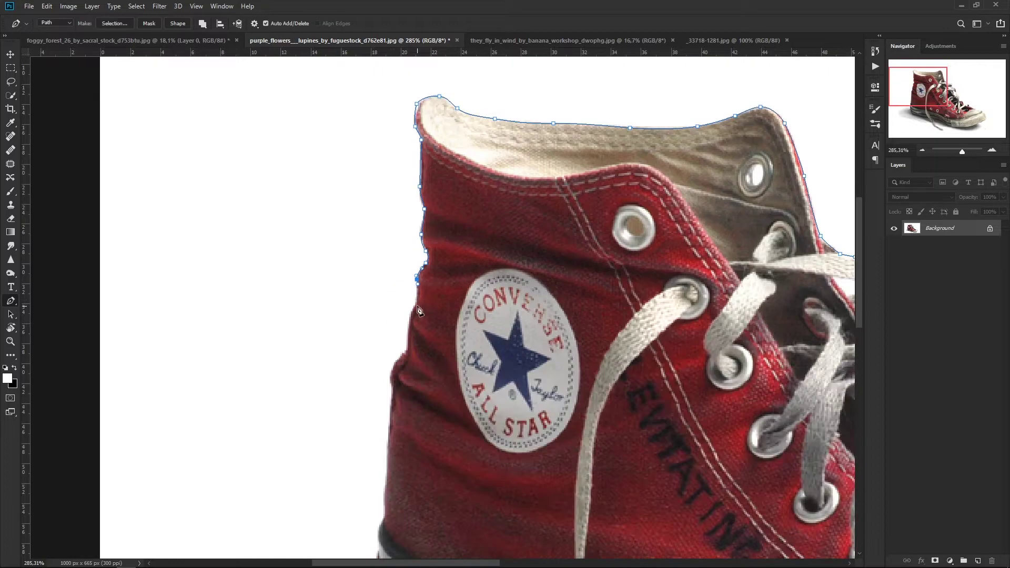
{"action": "left_click", "coordinate": [393, 396]}
{"action": "left_click", "coordinate": [387, 436]}
{"action": "left_click", "coordinate": [384, 484]}
{"action": "left_click", "coordinate": [383, 519]}
Trace down the heel, close the outline, and zoom out to view the shoe.
{"action": "left_click_drag", "start_coordinate": [377, 533], "coordinate": [380, 547]}
{"action": "left_click_drag", "start_coordinate": [379, 548], "coordinate": [419, 291]}
{"action": "left_click", "coordinate": [416, 295]}
{"action": "left_click", "coordinate": [414, 318]}
{"action": "left_click", "coordinate": [415, 346]}
{"action": "left_click_drag", "start_coordinate": [411, 356], "coordinate": [419, 352]}
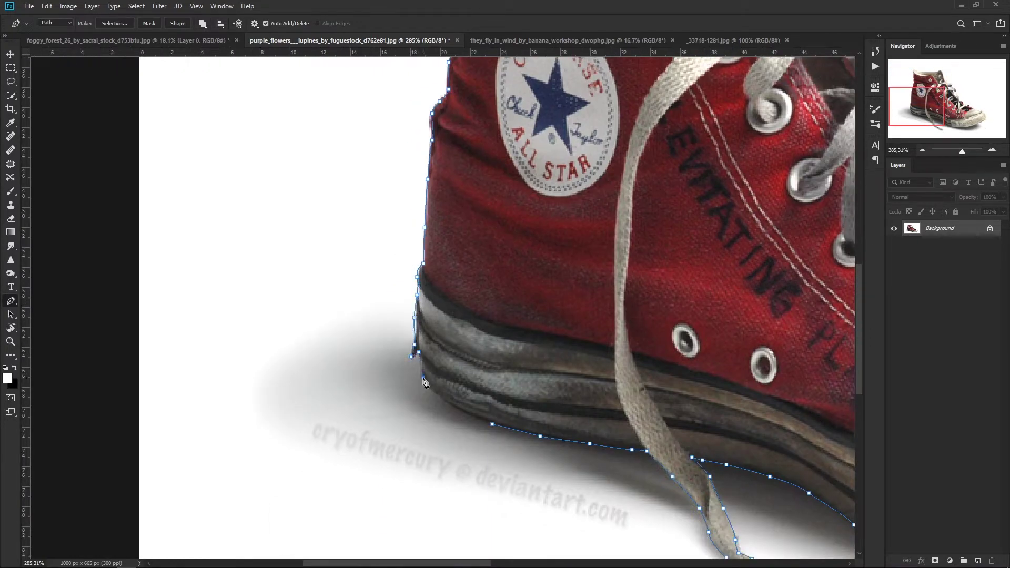
{"action": "key", "text": "ctrl+1"}
Make a 0-feather selection from the path, copy it to a new layer, and hide Background.
{"action": "right_click", "coordinate": [434, 260]}
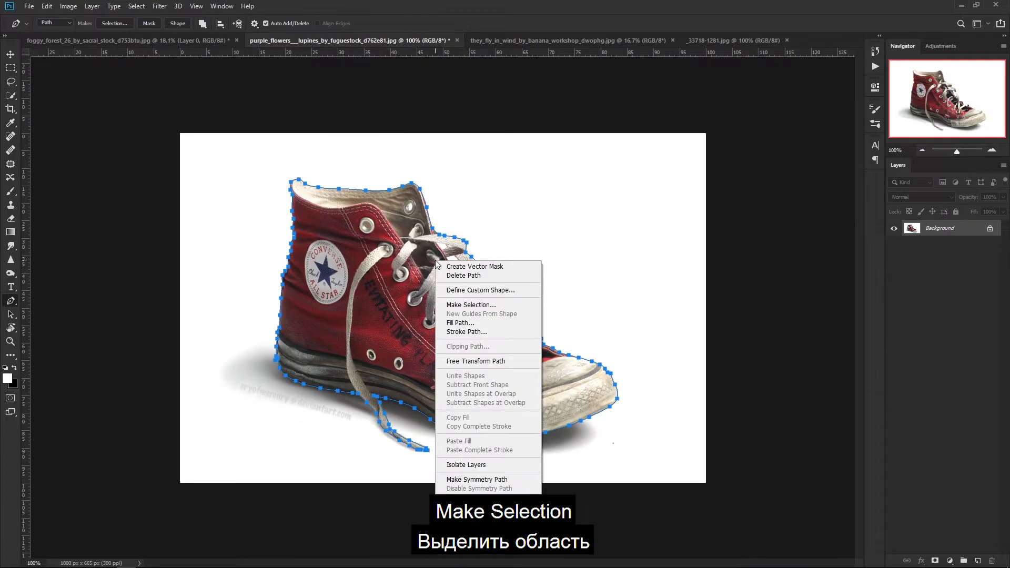
{"action": "left_click", "coordinate": [465, 305]}
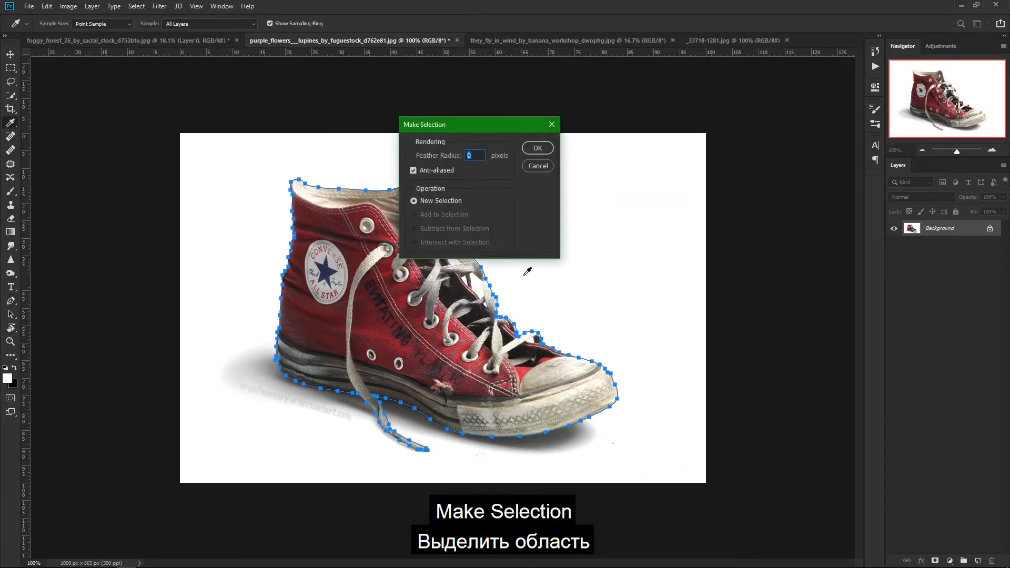
{"action": "left_click", "coordinate": [534, 149]}
{"action": "key", "text": "ctrl+j"}
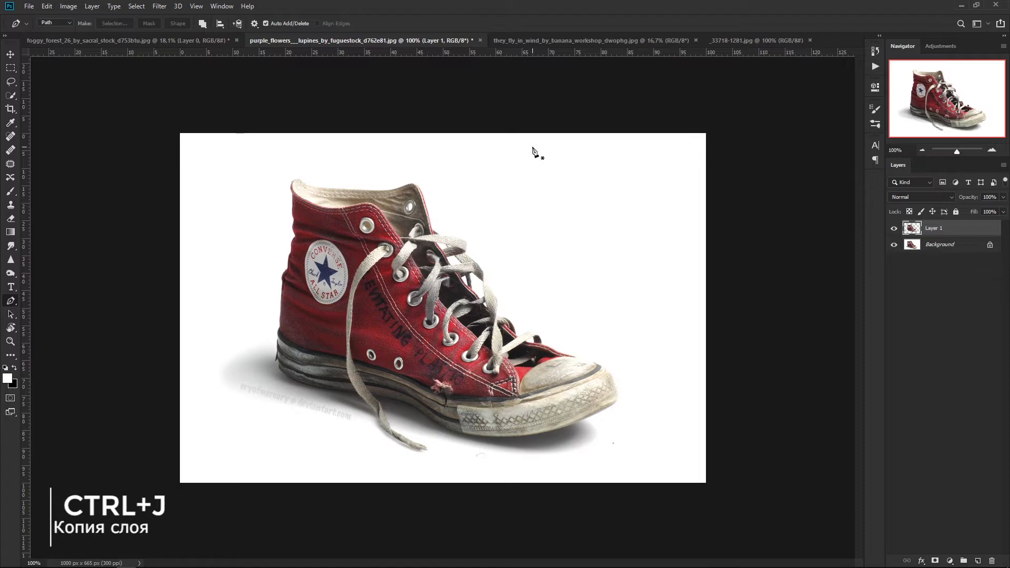
{"action": "left_click", "coordinate": [893, 244]}
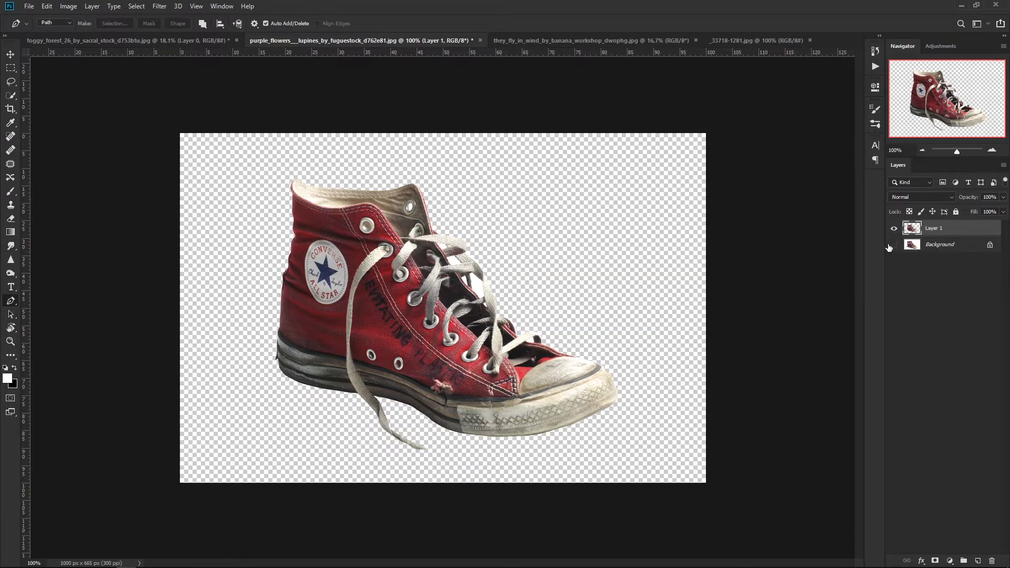
Zoom in and begin outlining the white gap inside the laces.
{"action": "scroll", "coordinate": [542, 347], "scroll_direction": "up", "scroll_amount": 1}
{"action": "scroll", "coordinate": [542, 347], "scroll_direction": "up", "scroll_amount": 3}
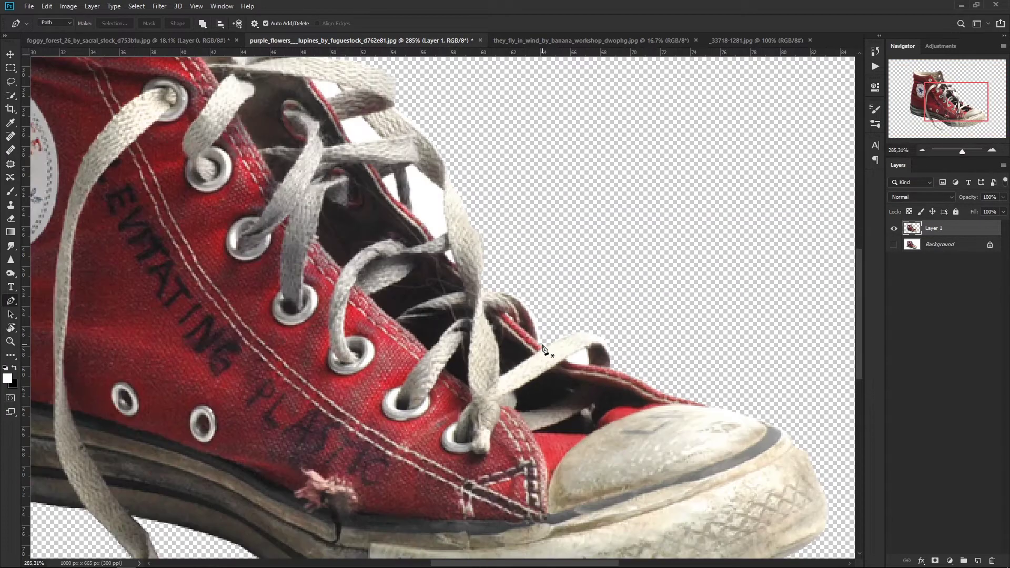
{"action": "scroll", "coordinate": [542, 347], "scroll_direction": "up", "scroll_amount": 1}
{"action": "left_click", "coordinate": [574, 363]}
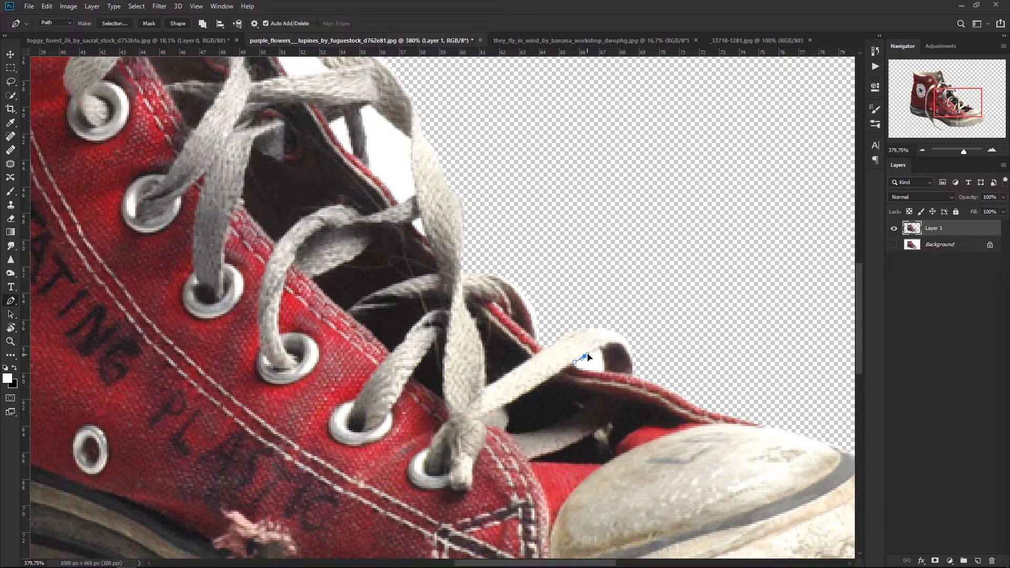
Outline the first small white gaps by the laces with the Pen tool and delete them.
{"action": "left_click", "coordinate": [605, 370]}
{"action": "left_click", "coordinate": [593, 371]}
{"action": "right_click", "coordinate": [595, 365]}
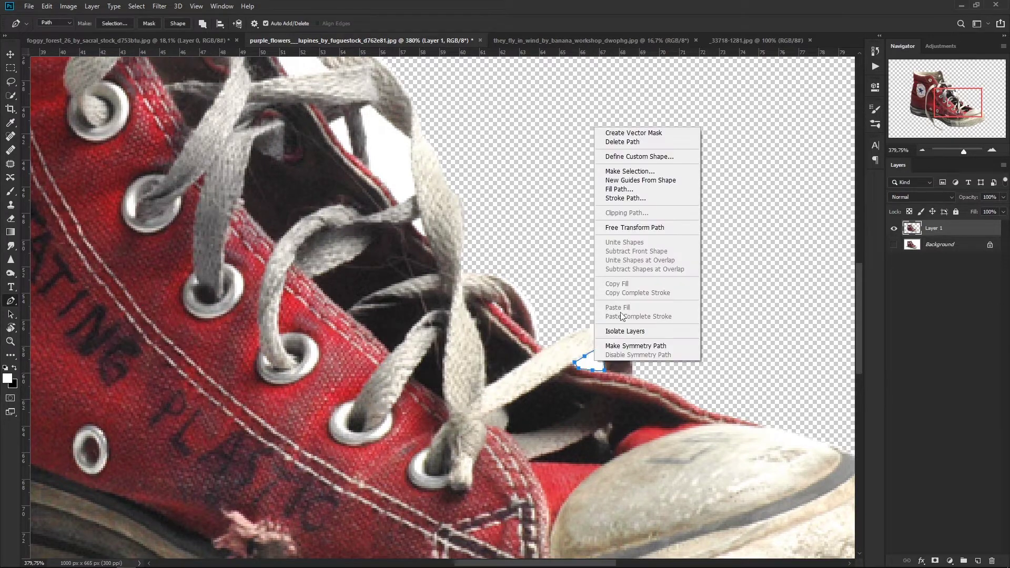
{"action": "left_click", "coordinate": [629, 171]}
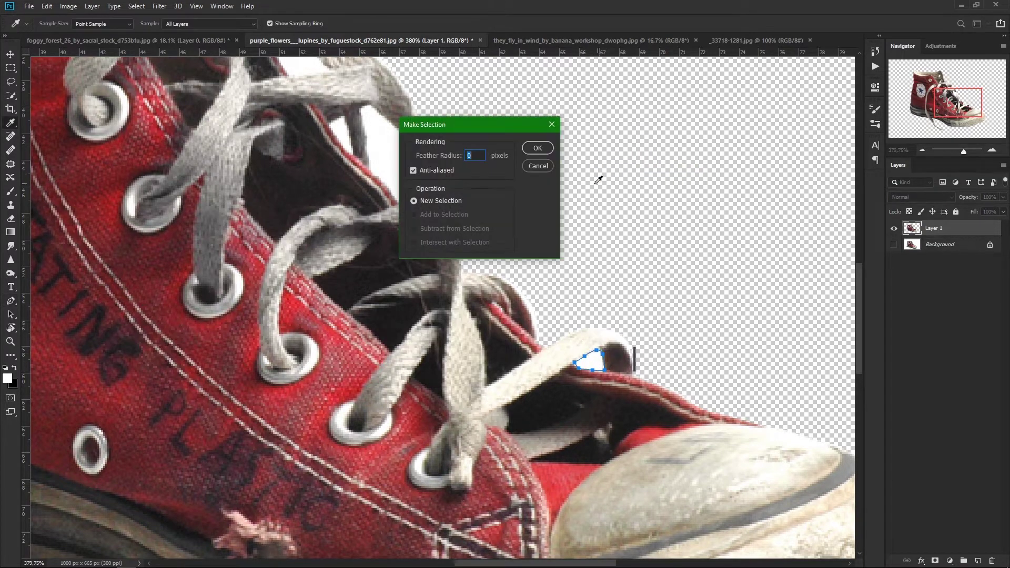
{"action": "left_click", "coordinate": [532, 153]}
{"action": "left_click_drag", "start_coordinate": [535, 181], "coordinate": [676, 269]}
{"action": "left_click", "coordinate": [562, 312]}
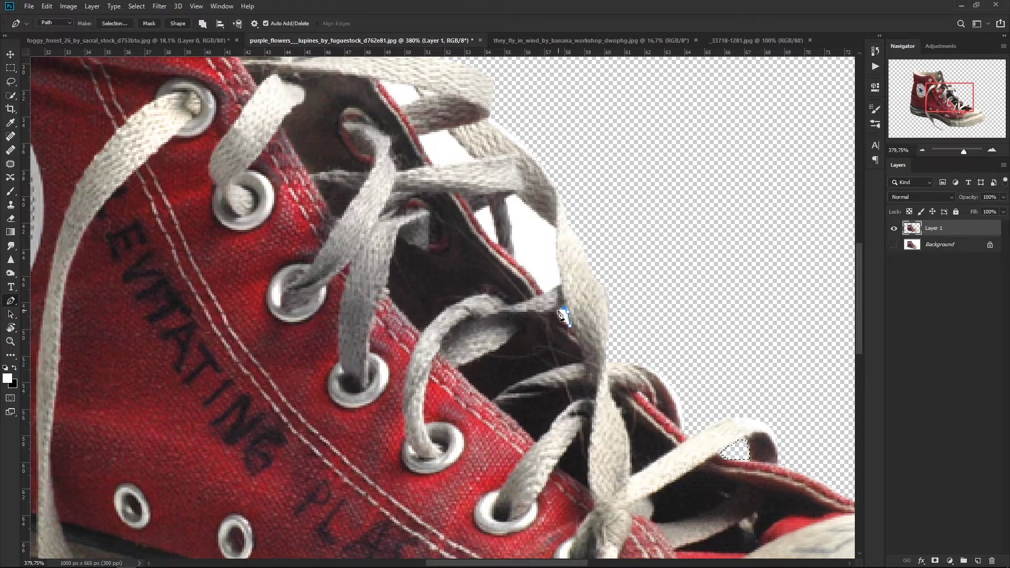
{"action": "right_click", "coordinate": [564, 311]}
{"action": "left_click", "coordinate": [592, 372]}
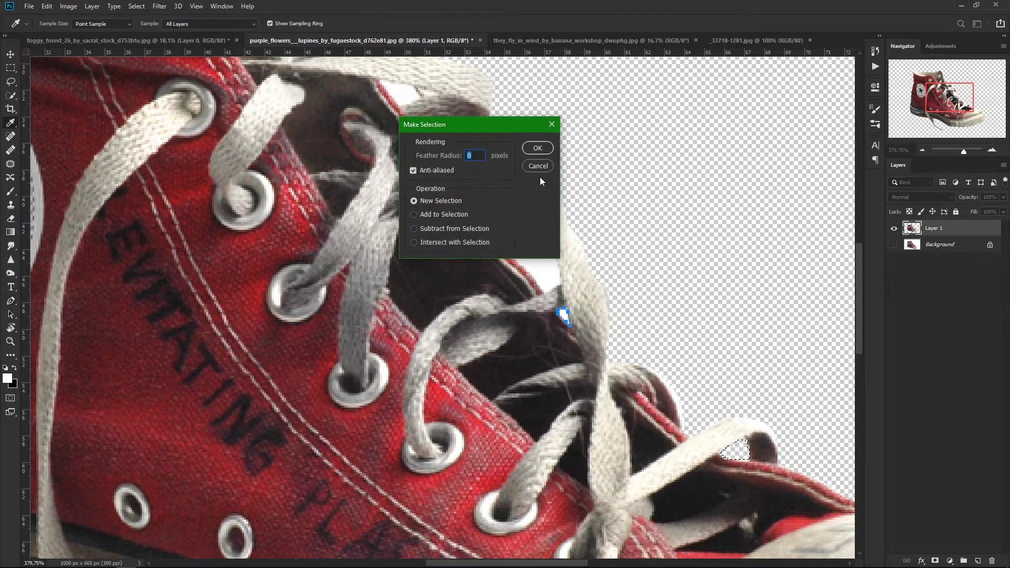
{"action": "left_click", "coordinate": [537, 144]}
{"action": "key", "text": "Delete"}
Trace the larger white gap beside the laces and delete it to transparency.
{"action": "left_click", "coordinate": [542, 291]}
{"action": "left_click", "coordinate": [558, 270]}
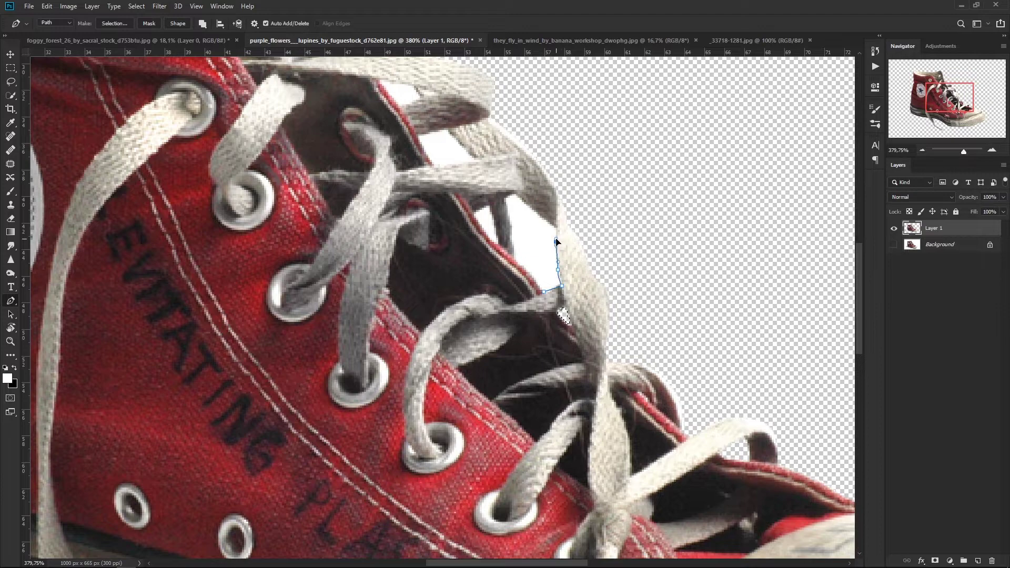
{"action": "left_click", "coordinate": [556, 241]}
{"action": "left_click", "coordinate": [546, 218]}
{"action": "left_click", "coordinate": [526, 202]}
{"action": "left_click", "coordinate": [509, 219]}
{"action": "left_click", "coordinate": [512, 241]}
{"action": "left_click", "coordinate": [530, 270]}
{"action": "left_click", "coordinate": [542, 290]}
{"action": "right_click", "coordinate": [547, 292]}
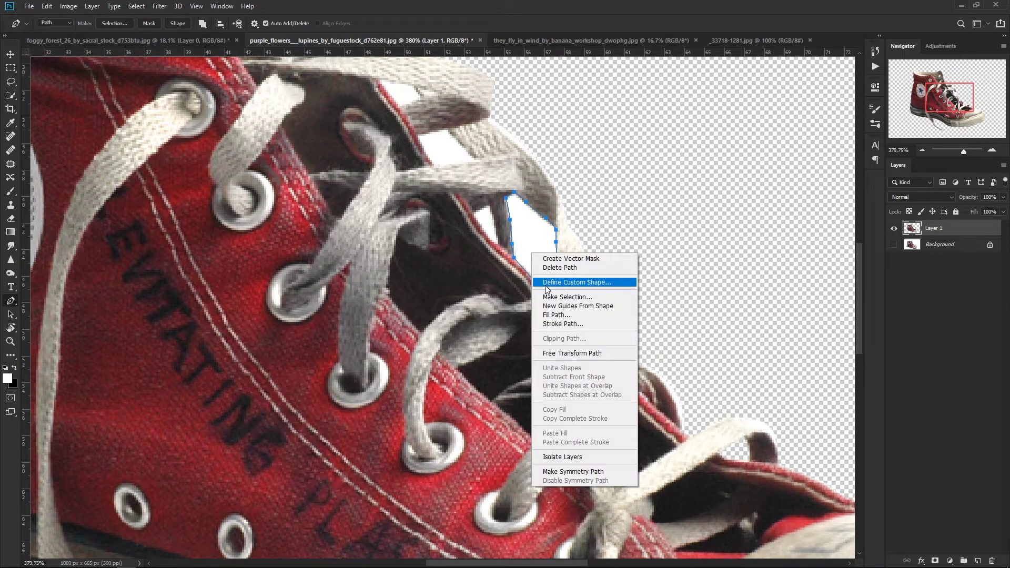
{"action": "left_click", "coordinate": [573, 282]}
{"action": "left_click", "coordinate": [537, 144]}
{"action": "key", "text": "Delete"}
Outline and delete the small white spot next to the laces.
{"action": "left_click", "coordinate": [492, 209]}
{"action": "left_click", "coordinate": [478, 215]}
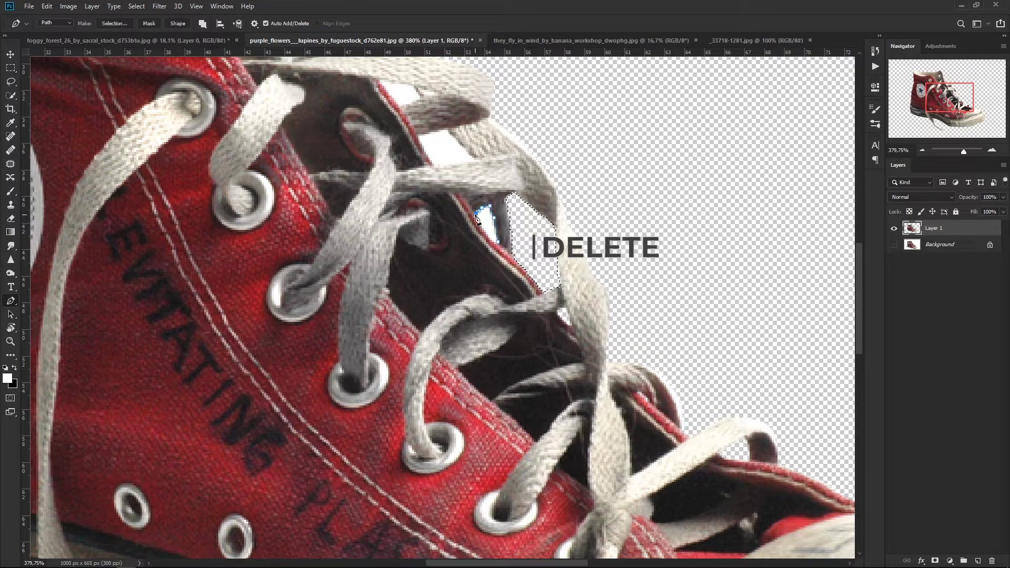
{"action": "left_click", "coordinate": [484, 232]}
{"action": "right_click", "coordinate": [489, 224]}
{"action": "left_click", "coordinate": [525, 265]}
{"action": "key", "text": "Delete"}
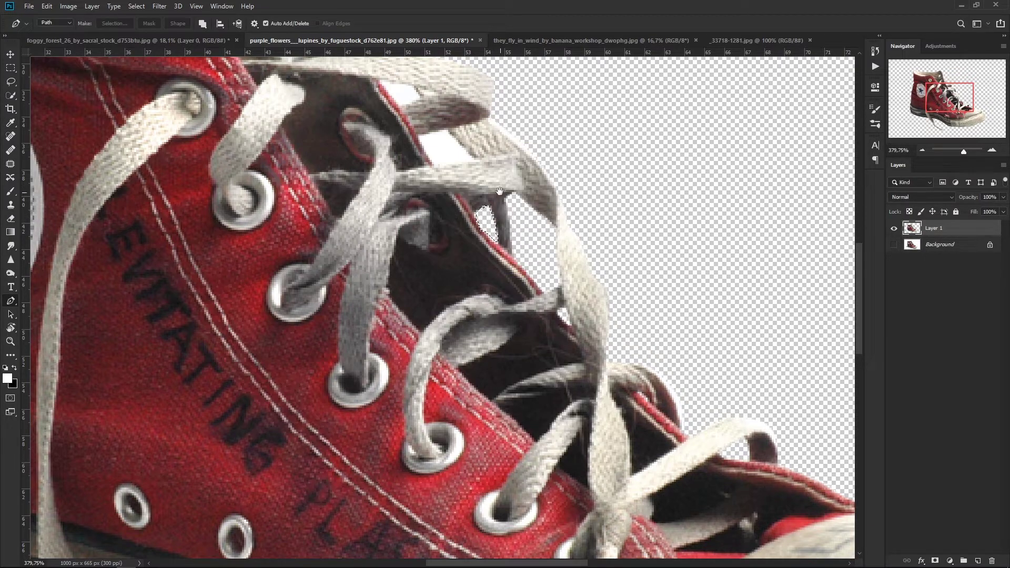
Outline and delete the next white spot lower on the shoe.
{"action": "left_click_drag", "start_coordinate": [437, 159], "coordinate": [483, 322]}
{"action": "left_click", "coordinate": [483, 322]}
{"action": "left_click", "coordinate": [521, 318]}
{"action": "left_click", "coordinate": [495, 289]}
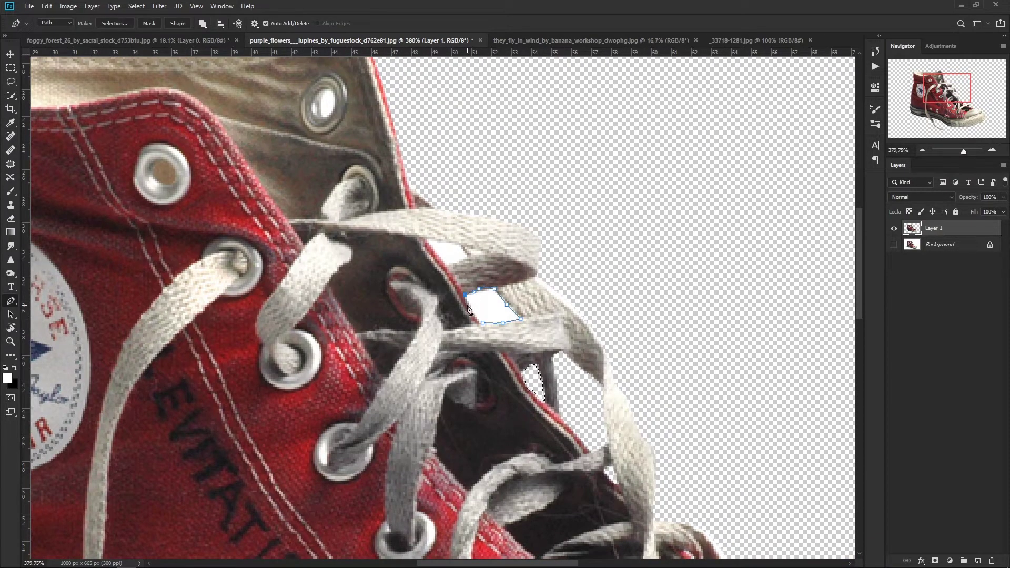
{"action": "left_click", "coordinate": [483, 322]}
{"action": "right_click", "coordinate": [480, 306]}
{"action": "left_click", "coordinate": [505, 347]}
{"action": "key", "text": "Return"}
{"action": "key", "text": "Delete"}
Outline and delete the white spot near the top laces.
{"action": "left_click", "coordinate": [453, 263]}
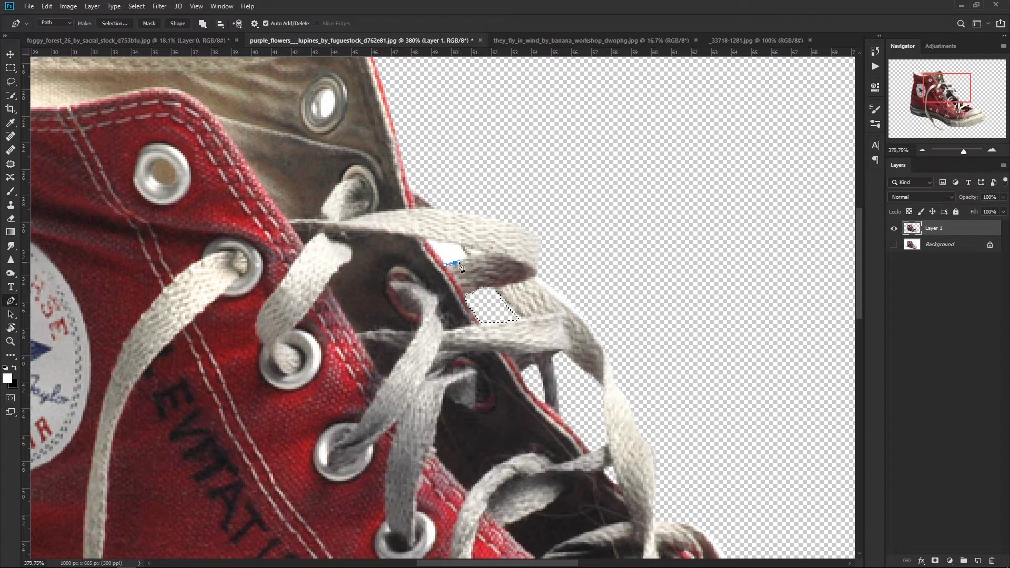
{"action": "left_click", "coordinate": [427, 241]}
{"action": "left_click", "coordinate": [445, 264]}
{"action": "right_click", "coordinate": [432, 246]}
{"action": "left_click", "coordinate": [458, 287]}
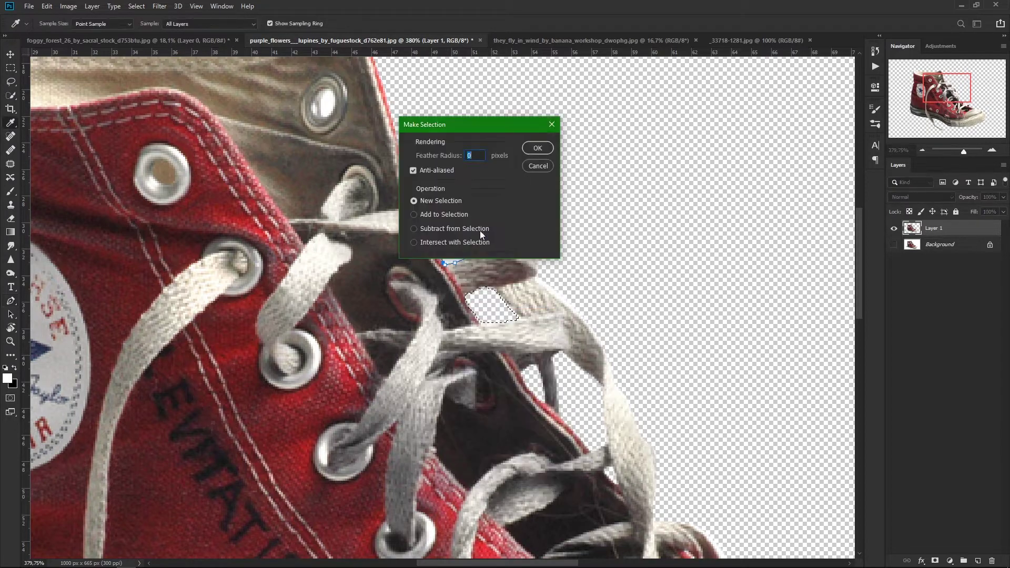
{"action": "key", "text": "Return"}
{"action": "key", "text": "Delete"}
Delete the white highlight inside the eyelet, then zoom out to the whole shoe.
{"action": "left_click", "coordinate": [329, 120]}
{"action": "left_click", "coordinate": [334, 94]}
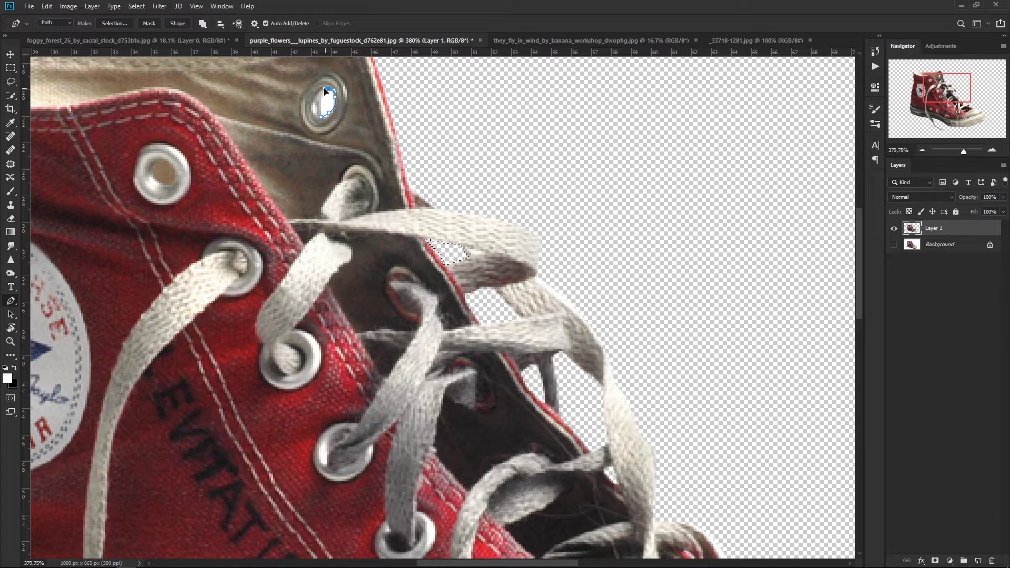
{"action": "left_click", "coordinate": [323, 118]}
{"action": "right_click", "coordinate": [323, 118]}
{"action": "left_click", "coordinate": [347, 157]}
{"action": "key", "text": "Return"}
{"action": "key", "text": "Delete"}
{"action": "key", "text": "ctrl+0"}
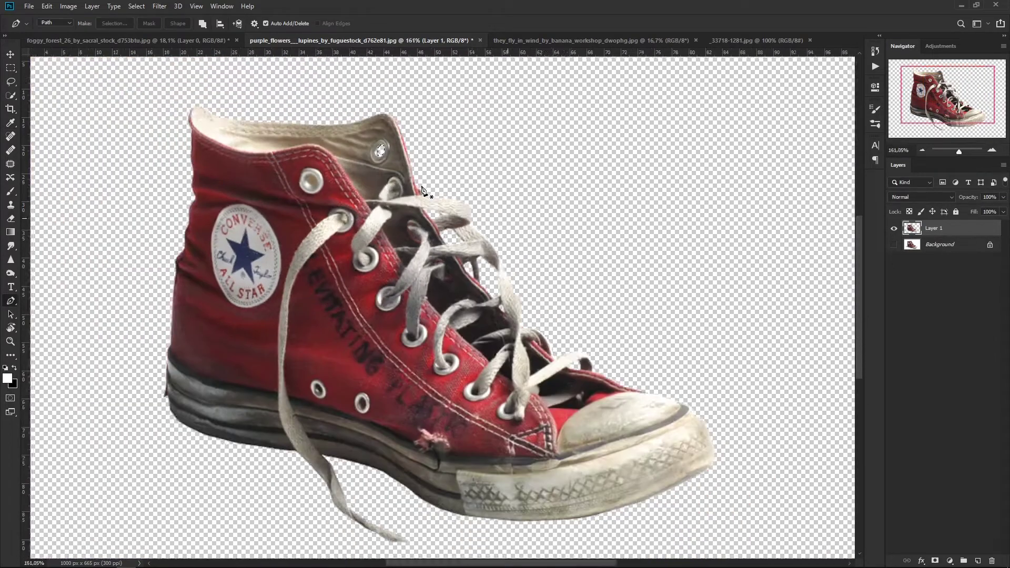
{"action": "left_click", "coordinate": [5, 55]}
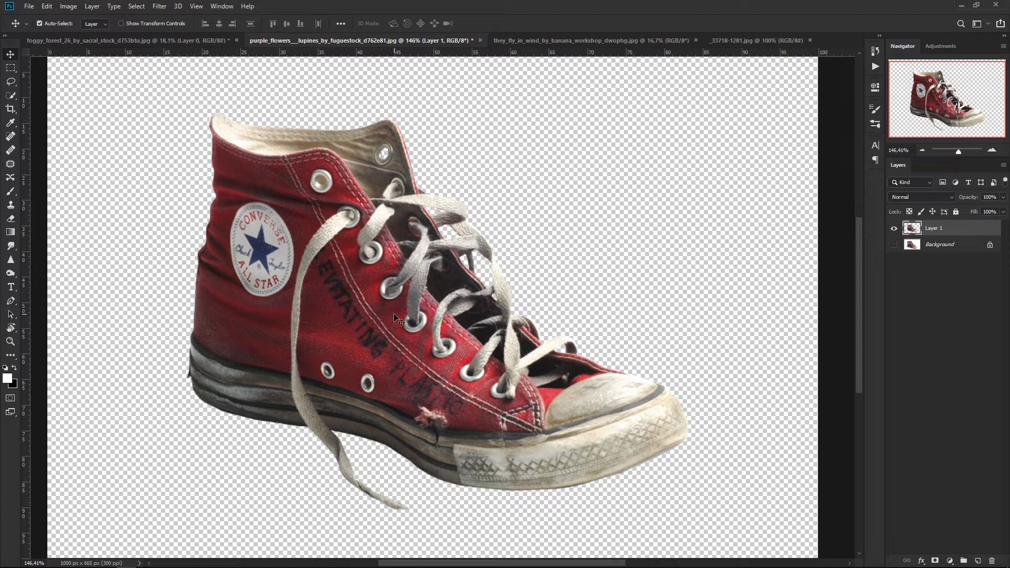
Drop the sneaker into the sea document, then enlarge and tilt it onto the waves.
{"action": "mouse_move", "coordinate": [396, 317]}
{"action": "left_mouse_down"}
{"action": "mouse_move", "coordinate": [202, 42]}
{"action": "mouse_move", "coordinate": [405, 309]}
{"action": "left_mouse_up"}
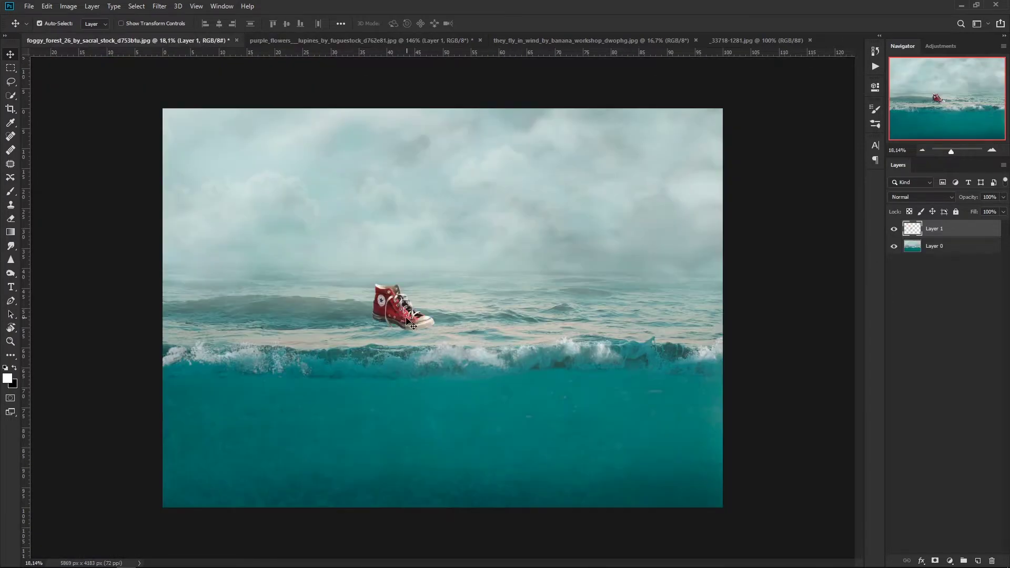
{"action": "key", "text": "ctrl+t"}
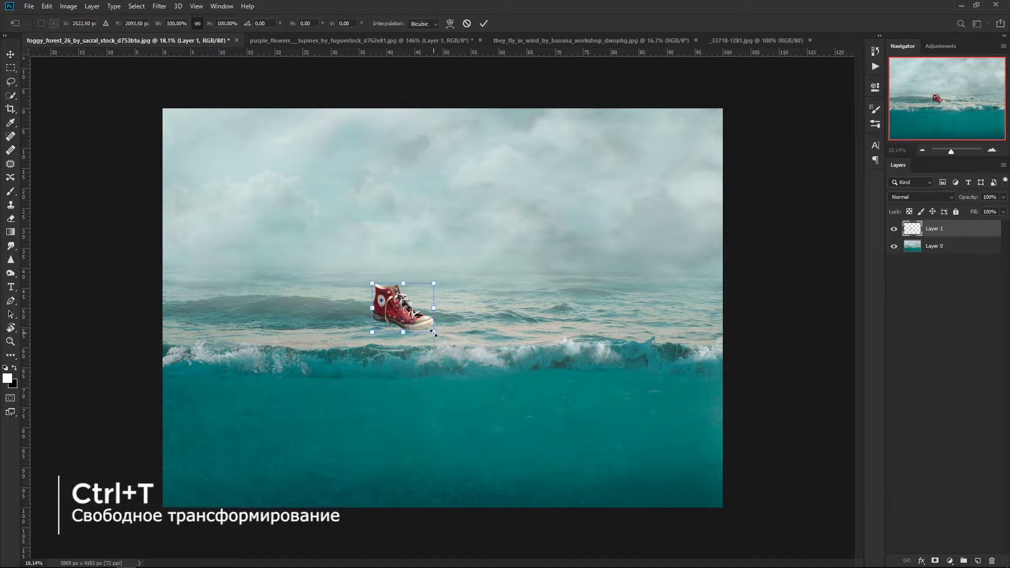
{"action": "left_click_drag", "start_coordinate": [434, 331], "coordinate": [618, 426]}
{"action": "left_click_drag", "start_coordinate": [536, 397], "coordinate": [497, 340]}
{"action": "left_click_drag", "start_coordinate": [560, 219], "coordinate": [515, 217]}
{"action": "mouse_move", "coordinate": [448, 331]}
{"action": "left_mouse_down"}
{"action": "mouse_move", "coordinate": [448, 363]}
{"action": "mouse_move", "coordinate": [490, 348]}
{"action": "left_mouse_up"}
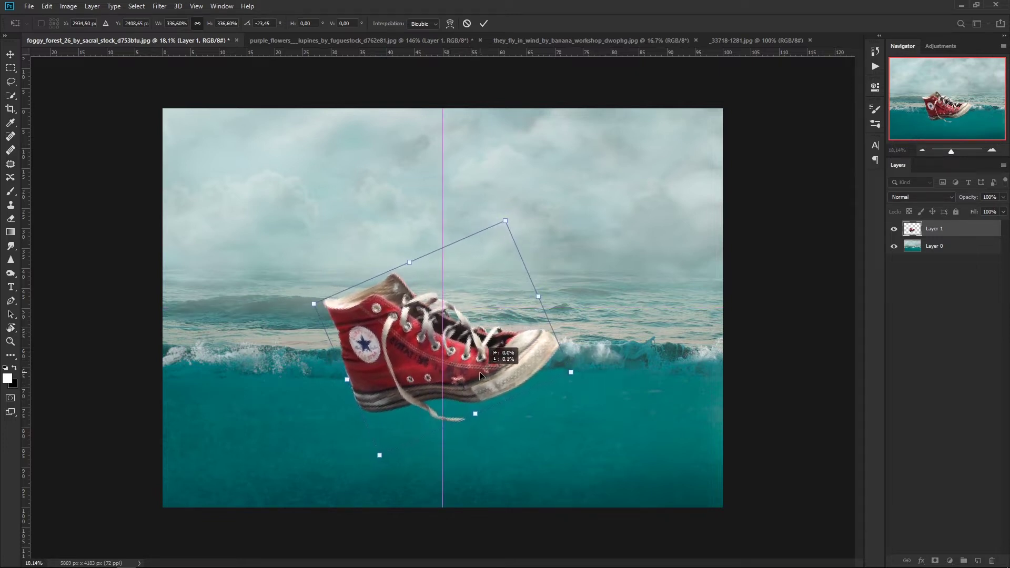
{"action": "left_click", "coordinate": [484, 24]}
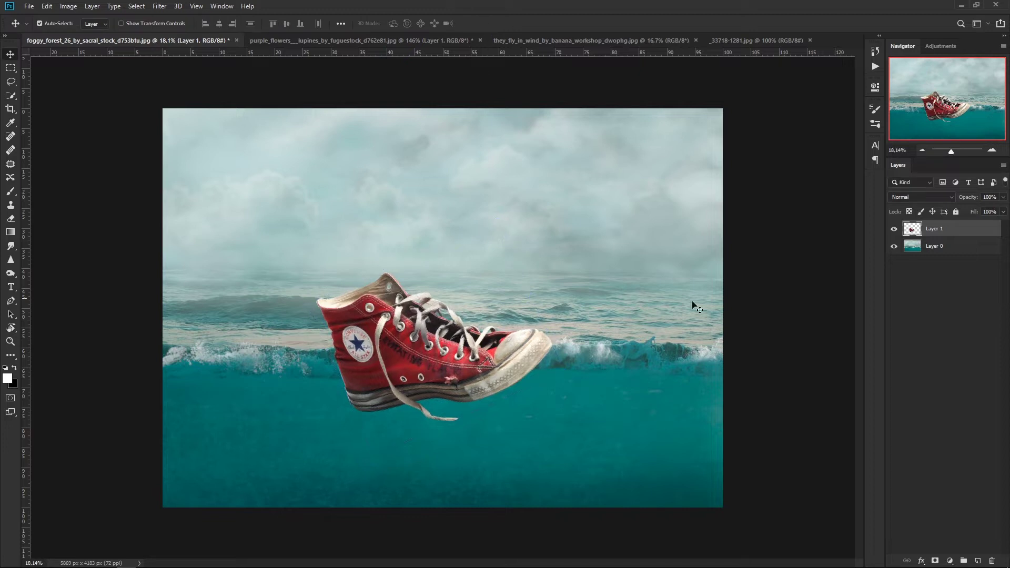
Hide the sneaker and add a Levels adjustment on the sea with inputs 34/239.
{"action": "left_click", "coordinate": [893, 229]}
{"action": "left_click", "coordinate": [942, 250]}
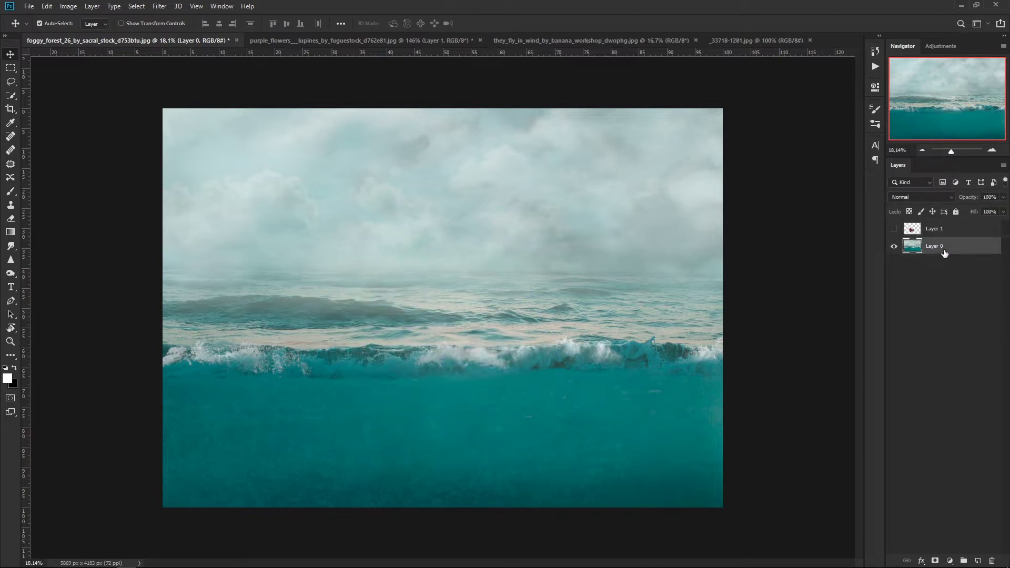
{"action": "left_click", "coordinate": [952, 561]}
{"action": "left_click", "coordinate": [958, 418]}
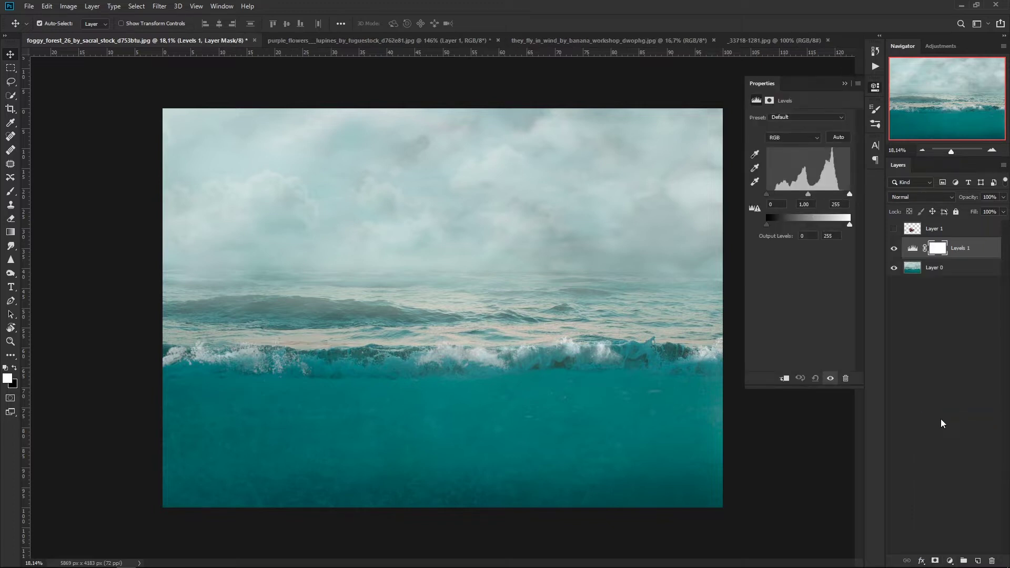
{"action": "left_click_drag", "start_coordinate": [767, 195], "coordinate": [776, 196]}
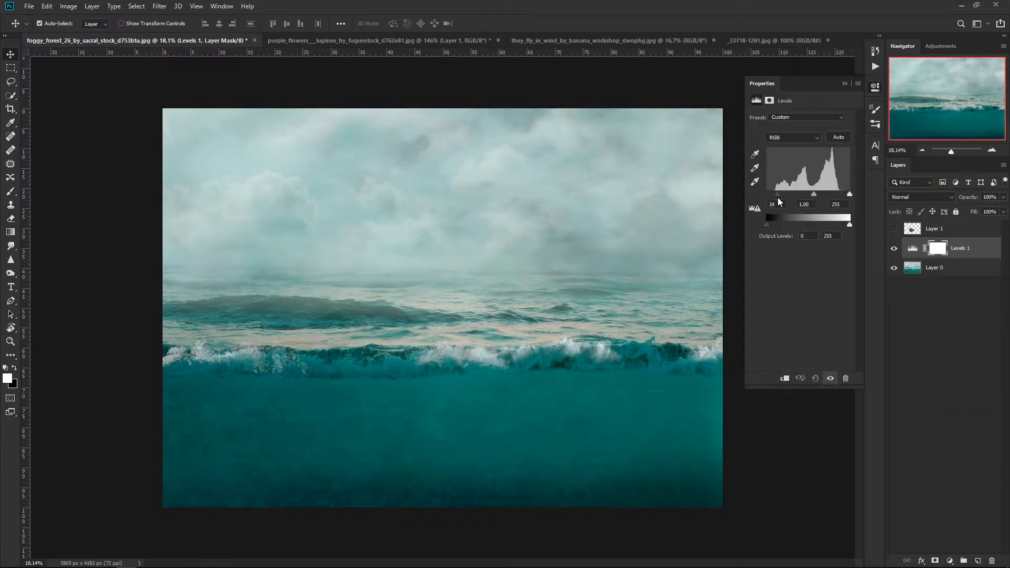
{"action": "left_click_drag", "start_coordinate": [849, 195], "coordinate": [848, 226]}
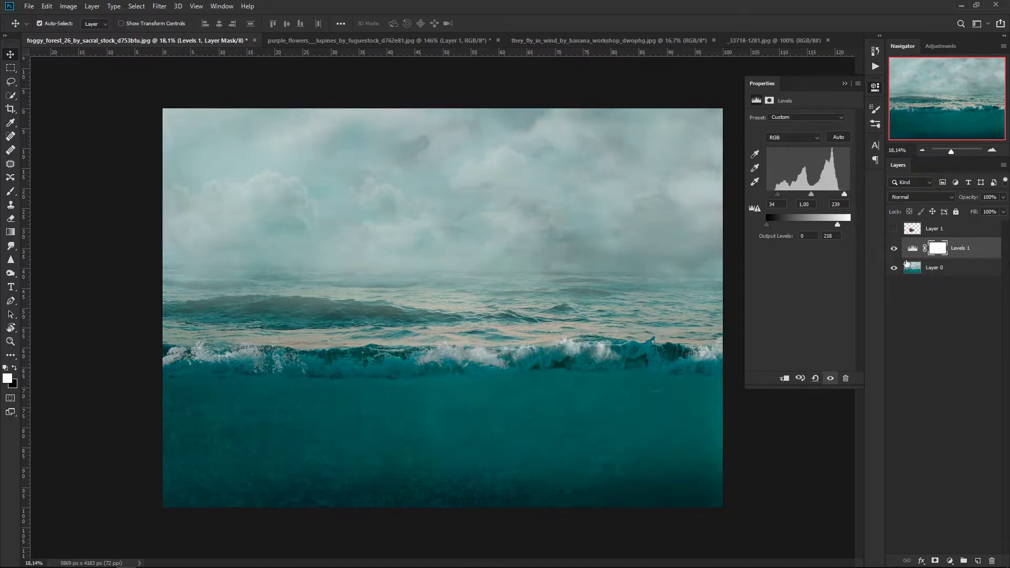
Merge the Levels adjustment into the sea layer and show the sneaker again.
{"action": "left_click", "coordinate": [953, 269]}
{"action": "right_click", "coordinate": [967, 255]}
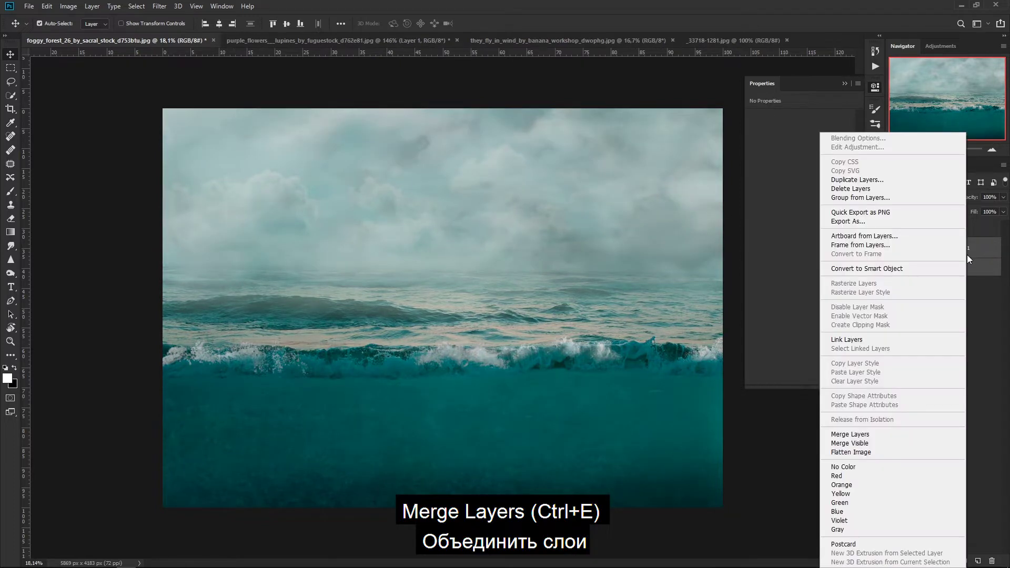
{"action": "left_click", "coordinate": [894, 435]}
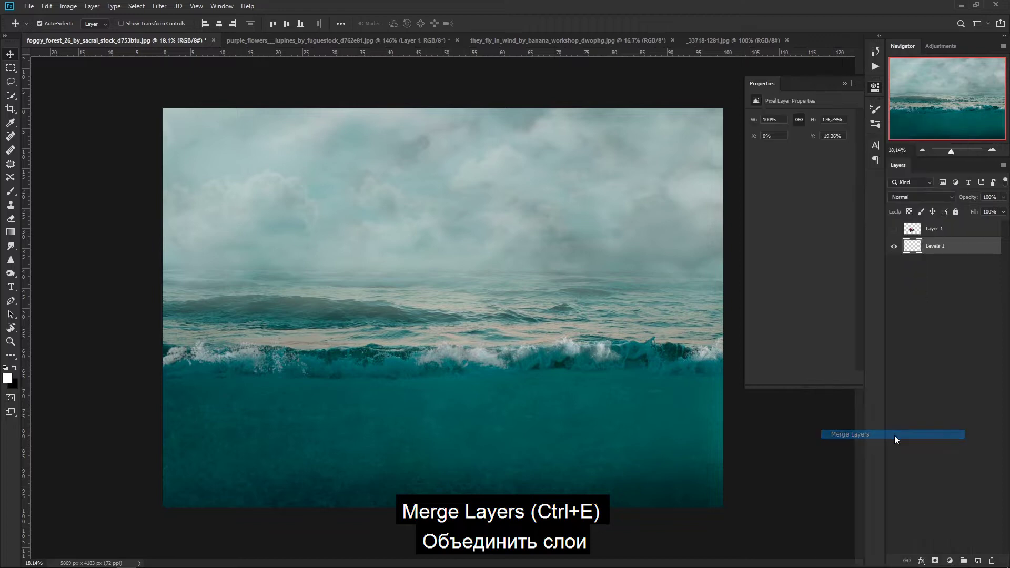
{"action": "left_click", "coordinate": [840, 84]}
{"action": "left_click", "coordinate": [893, 229]}
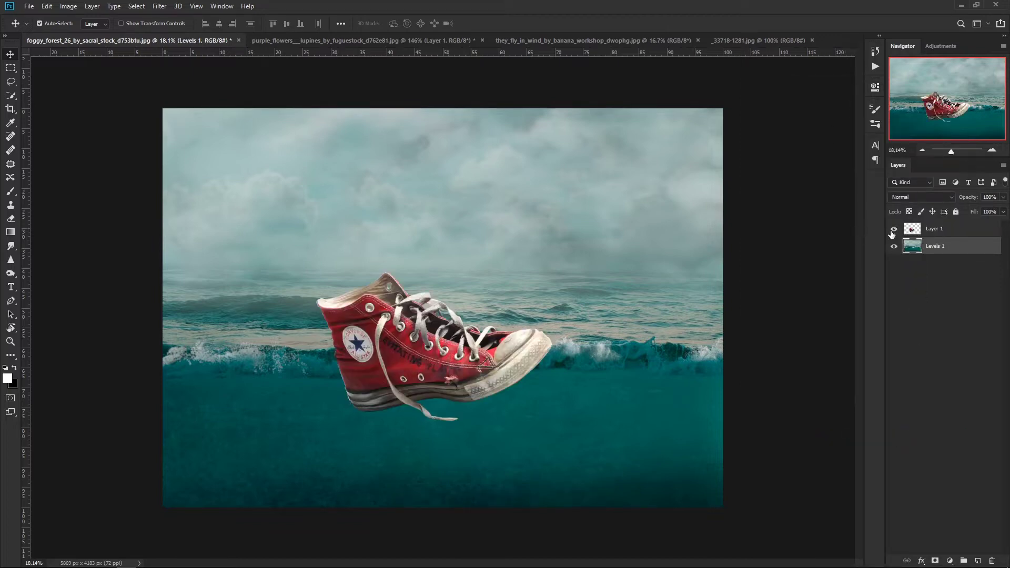
Duplicate the darkened sea above the sneaker and give the copy a white mask.
{"action": "left_click_drag", "start_coordinate": [963, 253], "coordinate": [980, 561]}
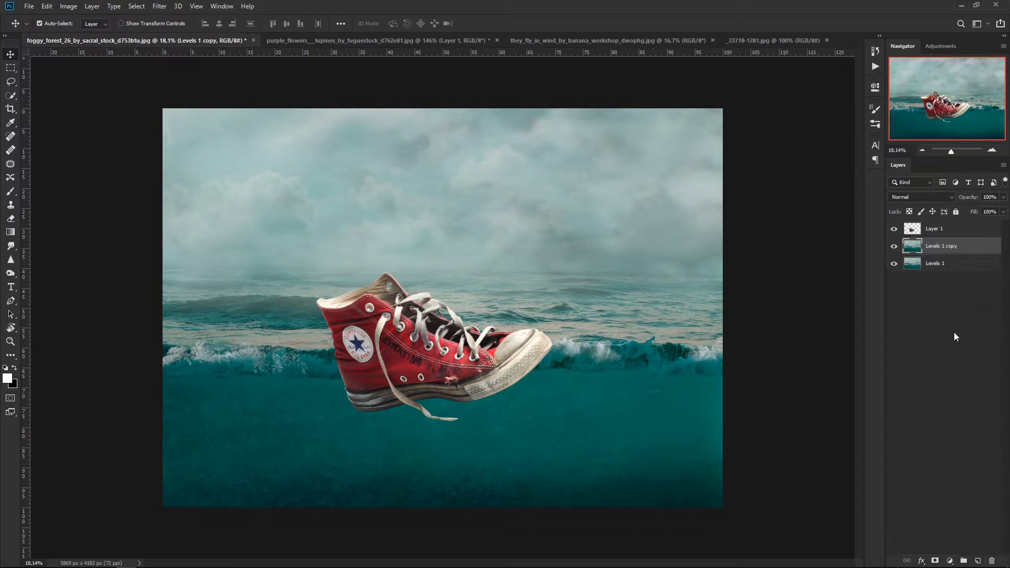
{"action": "left_click_drag", "start_coordinate": [958, 246], "coordinate": [959, 223]}
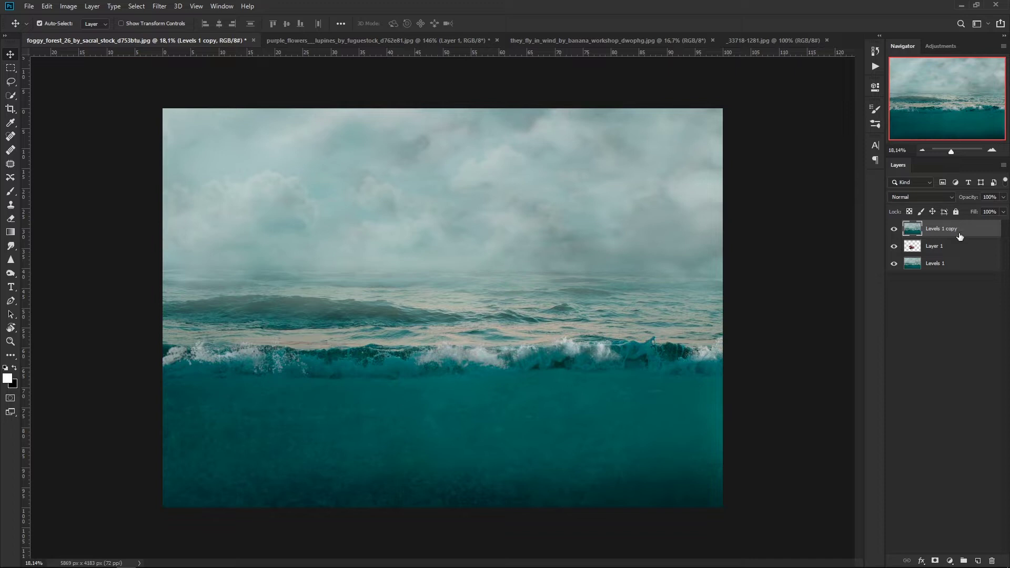
{"action": "left_click", "coordinate": [934, 560]}
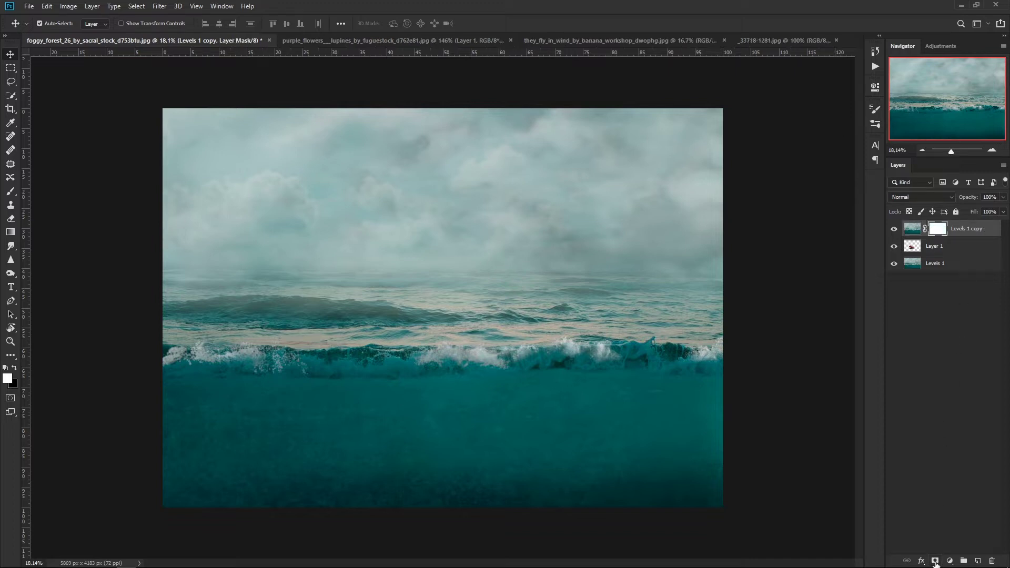
Paint black with a large soft round brush on the mask to reveal the sneaker.
{"action": "left_click", "coordinate": [9, 190]}
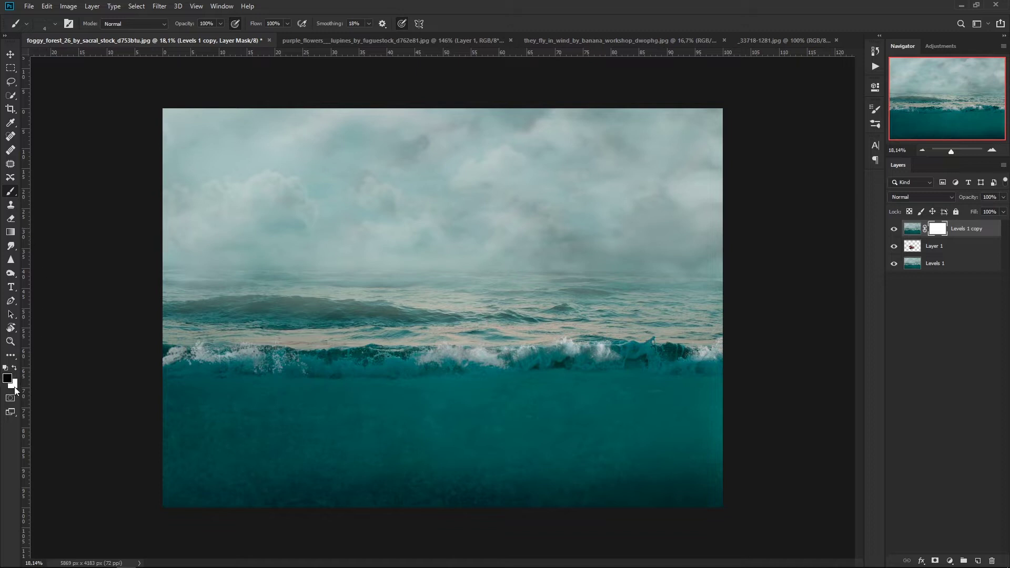
{"action": "right_click", "coordinate": [337, 312]}
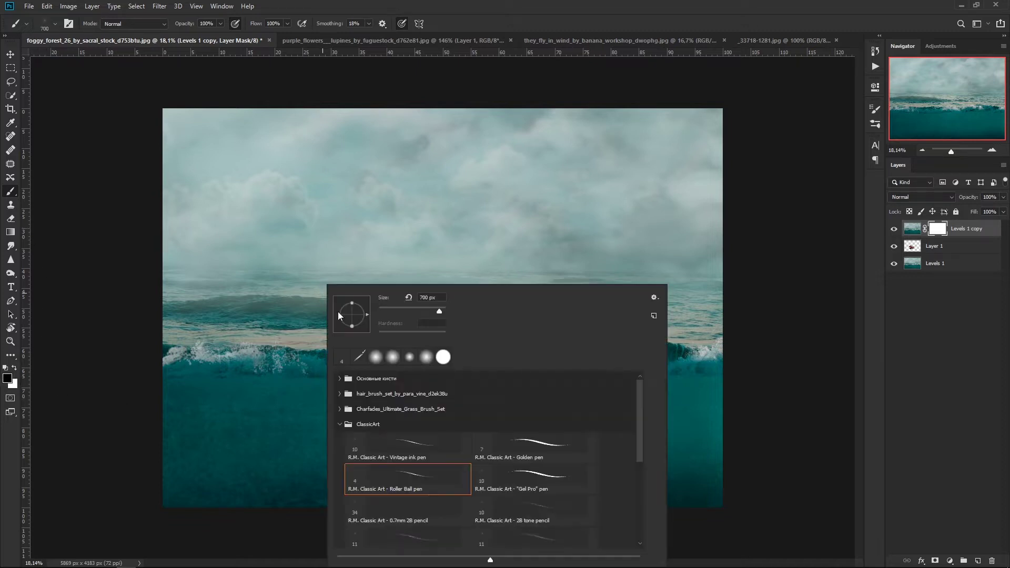
{"action": "left_click", "coordinate": [339, 424]}
{"action": "left_click", "coordinate": [340, 379]}
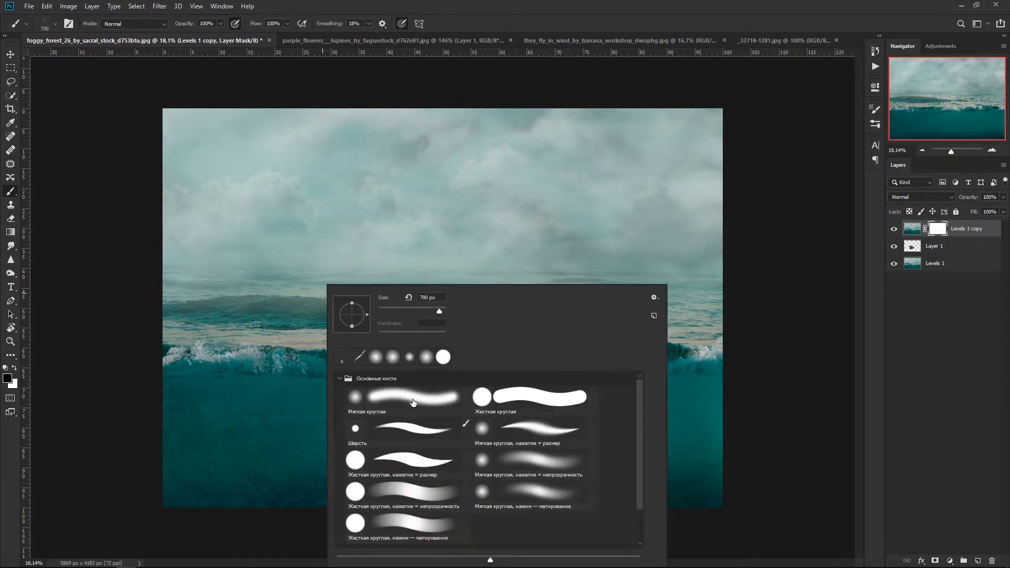
{"action": "left_click", "coordinate": [412, 398]}
{"action": "left_click", "coordinate": [340, 378]}
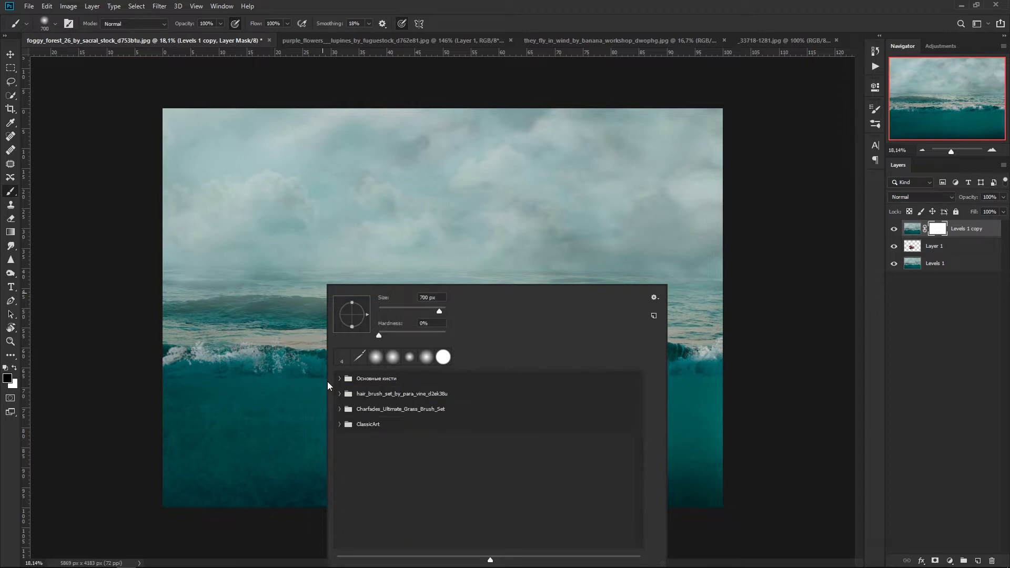
{"action": "left_click", "coordinate": [187, 141]}
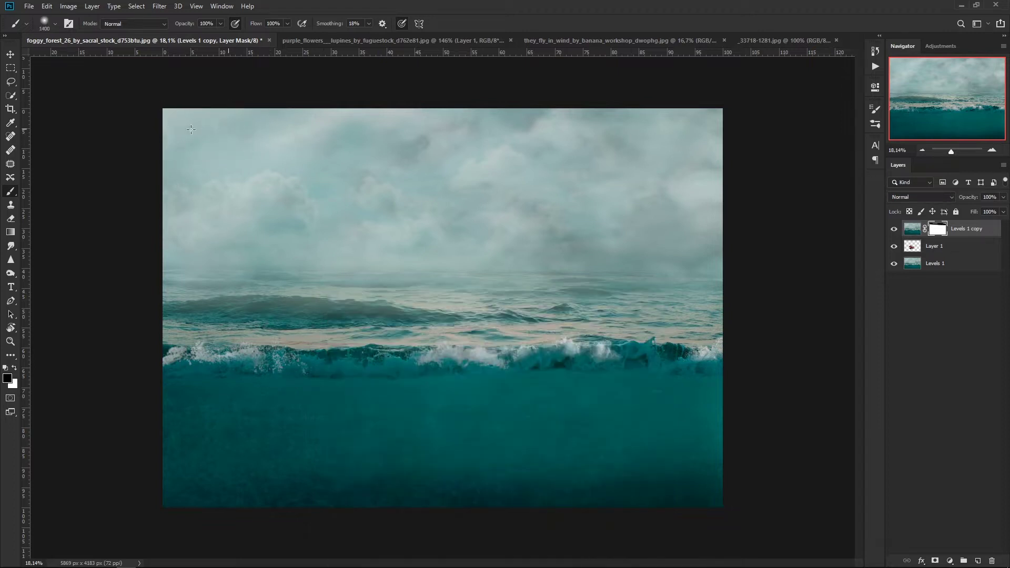
{"action": "mouse_move", "coordinate": [343, 232]}
{"action": "left_mouse_down"}
{"action": "mouse_move", "coordinate": [451, 238]}
{"action": "mouse_move", "coordinate": [181, 254]}
{"action": "left_mouse_up"}
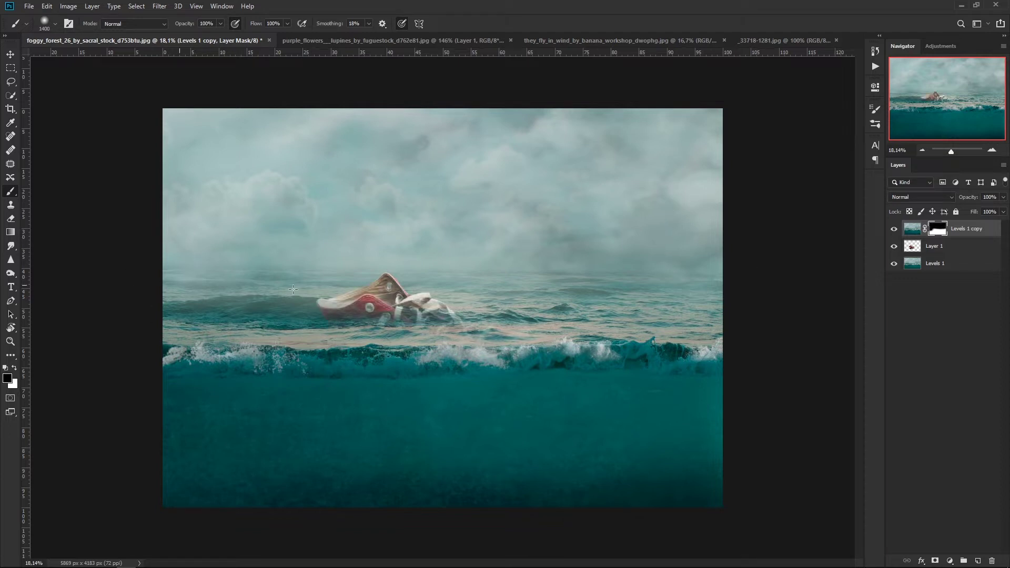
{"action": "left_click_drag", "start_coordinate": [326, 326], "coordinate": [520, 337]}
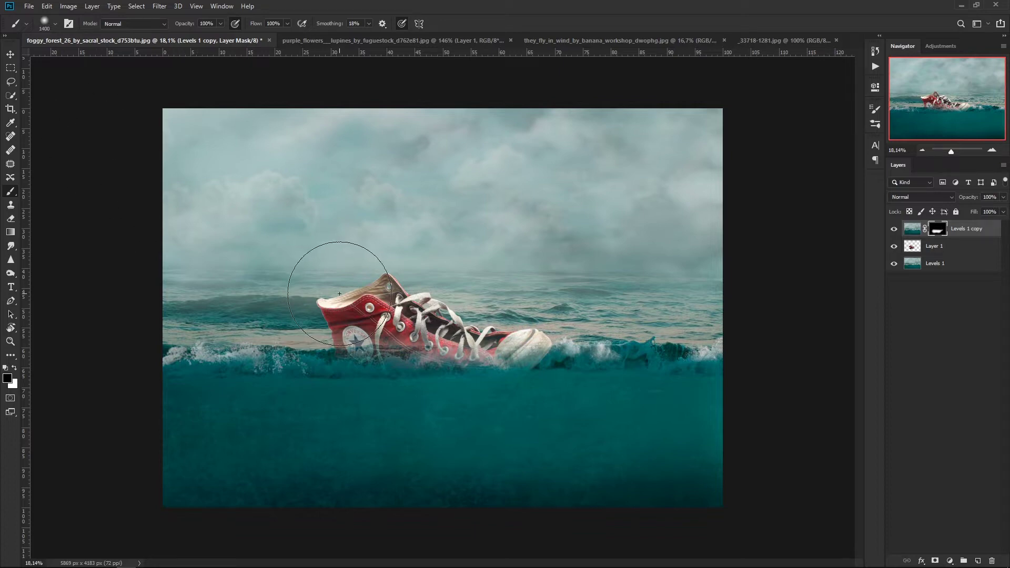
Set the sea copy to 76% opacity and paint black to reveal the laces and lettering.
{"action": "key", "text": "bracketleft"}
{"action": "key", "text": "bracketleft"}
{"action": "key", "text": "bracketleft"}
{"action": "scroll", "coordinate": [419, 309], "scroll_direction": "up", "scroll_amount": 5}
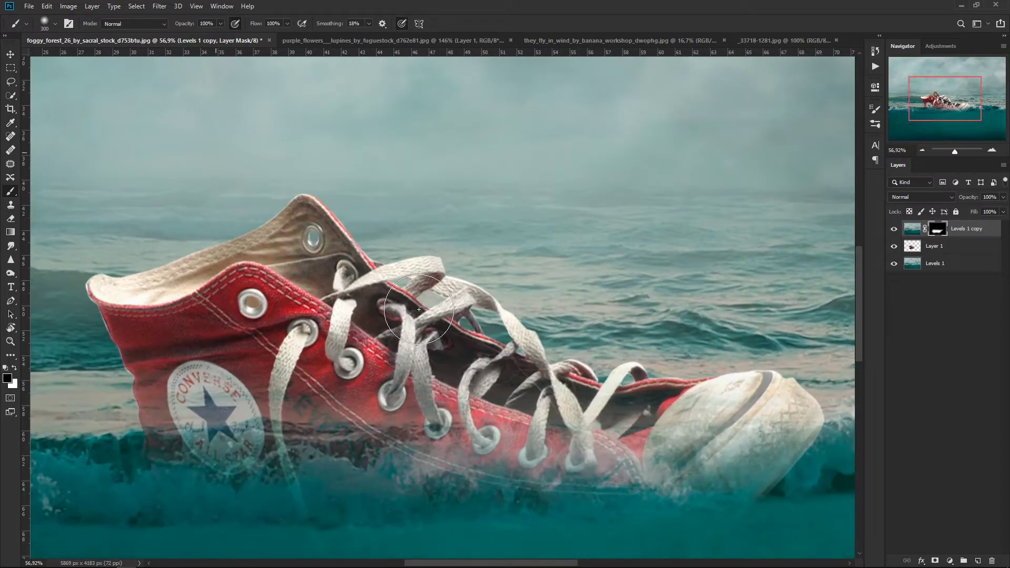
{"action": "scroll", "coordinate": [419, 309], "scroll_direction": "down", "scroll_amount": 3}
{"action": "scroll", "coordinate": [418, 310], "scroll_direction": "down", "scroll_amount": 2}
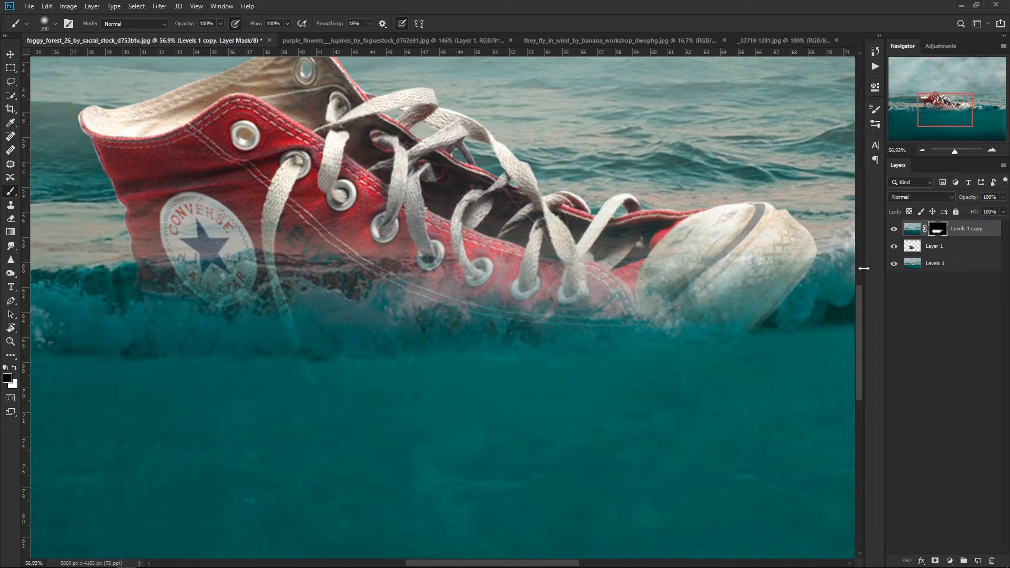
{"action": "left_click_drag", "start_coordinate": [971, 200], "coordinate": [957, 200]}
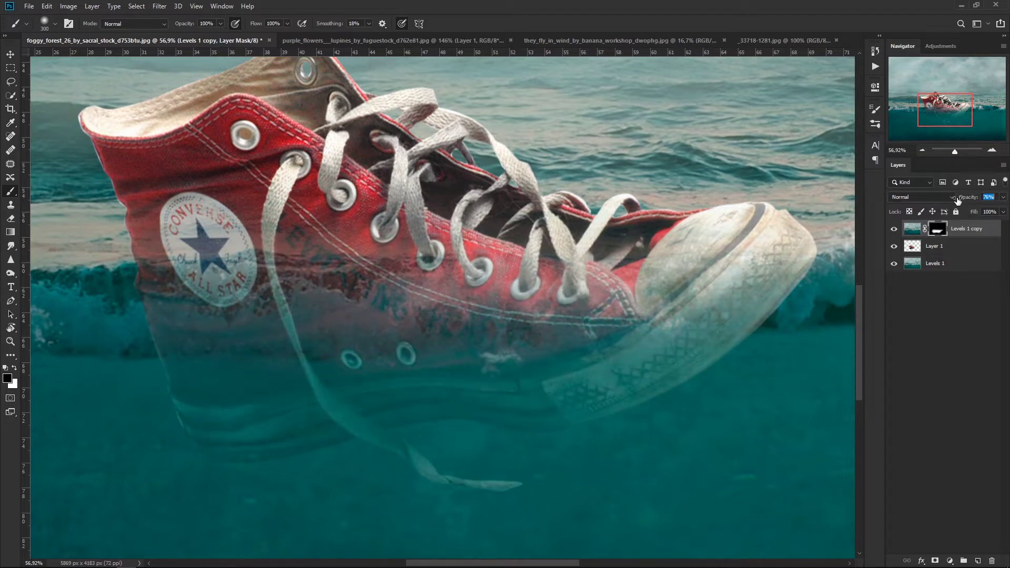
{"action": "left_click_drag", "start_coordinate": [153, 227], "coordinate": [440, 222]}
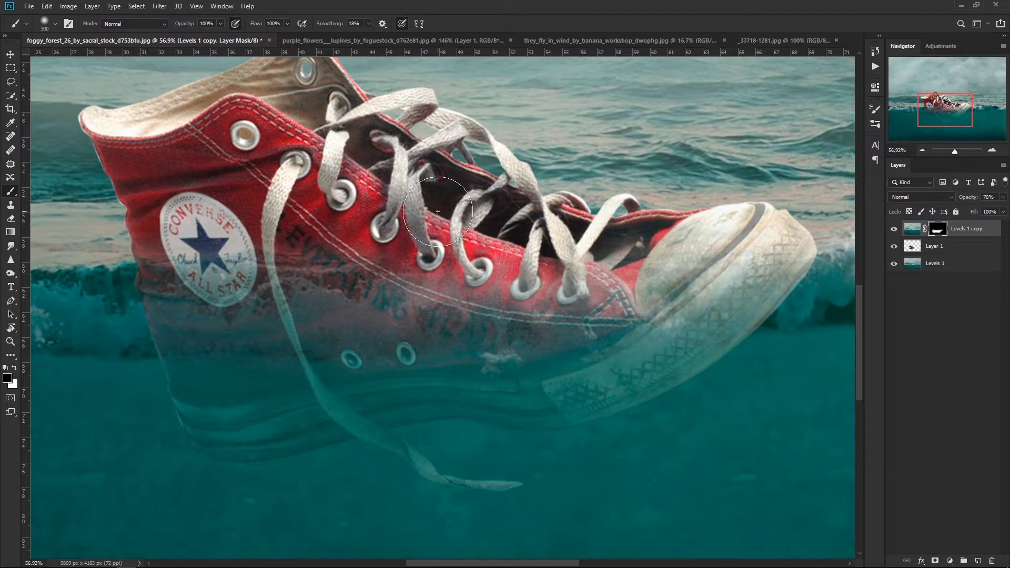
{"action": "mouse_move", "coordinate": [468, 238]}
{"action": "left_mouse_down"}
{"action": "mouse_move", "coordinate": [247, 263]}
{"action": "mouse_move", "coordinate": [131, 242]}
{"action": "left_mouse_up"}
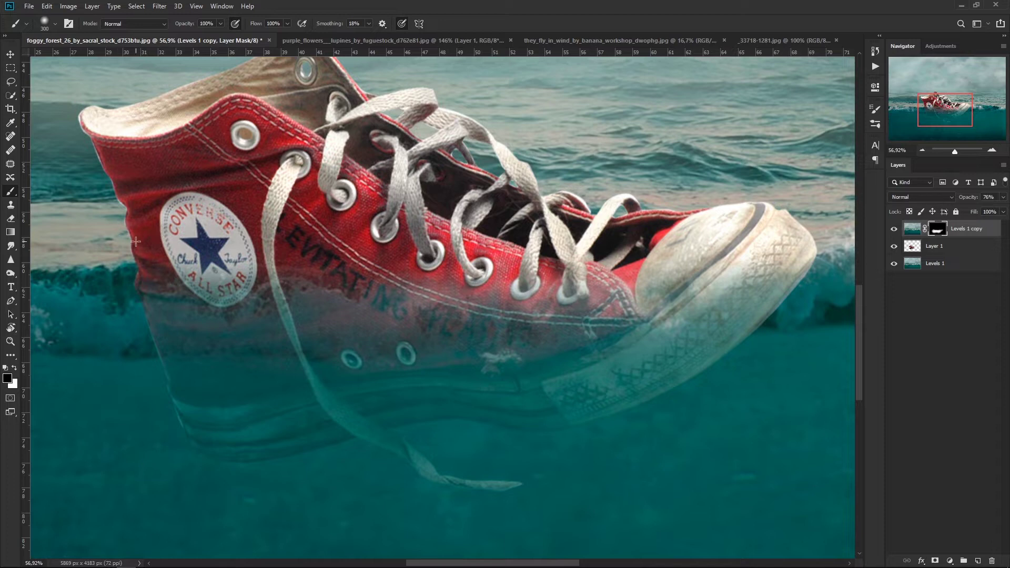
Paint white to sink the toe cap back under the water, then select Layer 1.
{"action": "left_click", "coordinate": [15, 368]}
{"action": "key", "text": "bracketleft"}
{"action": "key", "text": "bracketleft"}
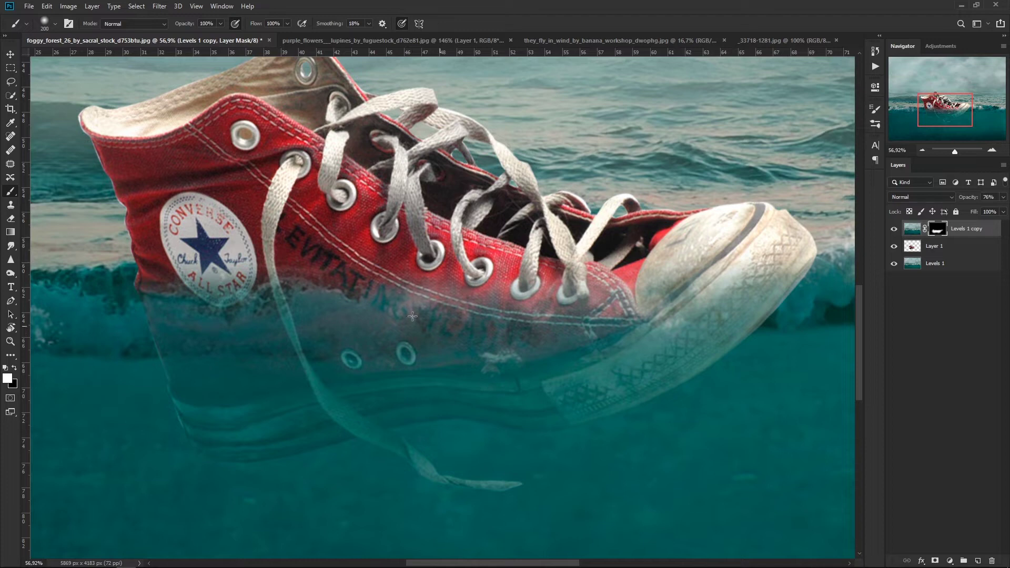
{"action": "mouse_move", "coordinate": [412, 316]}
{"action": "left_mouse_down"}
{"action": "mouse_move", "coordinate": [512, 324]}
{"action": "mouse_move", "coordinate": [673, 310]}
{"action": "mouse_move", "coordinate": [794, 263]}
{"action": "mouse_move", "coordinate": [754, 295]}
{"action": "mouse_move", "coordinate": [663, 274]}
{"action": "mouse_move", "coordinate": [547, 279]}
{"action": "left_mouse_up"}
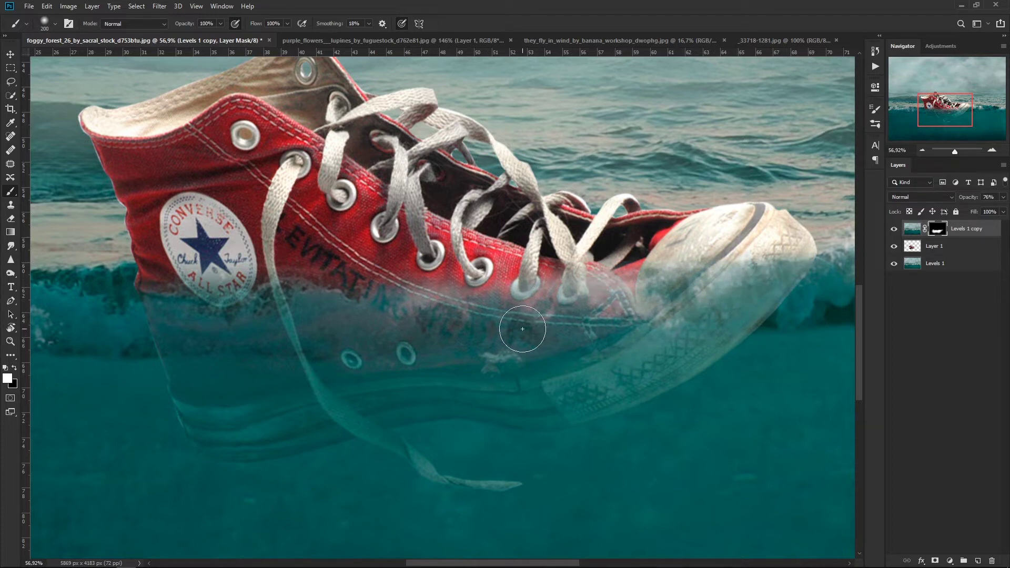
{"action": "left_click_drag", "start_coordinate": [725, 318], "coordinate": [577, 339]}
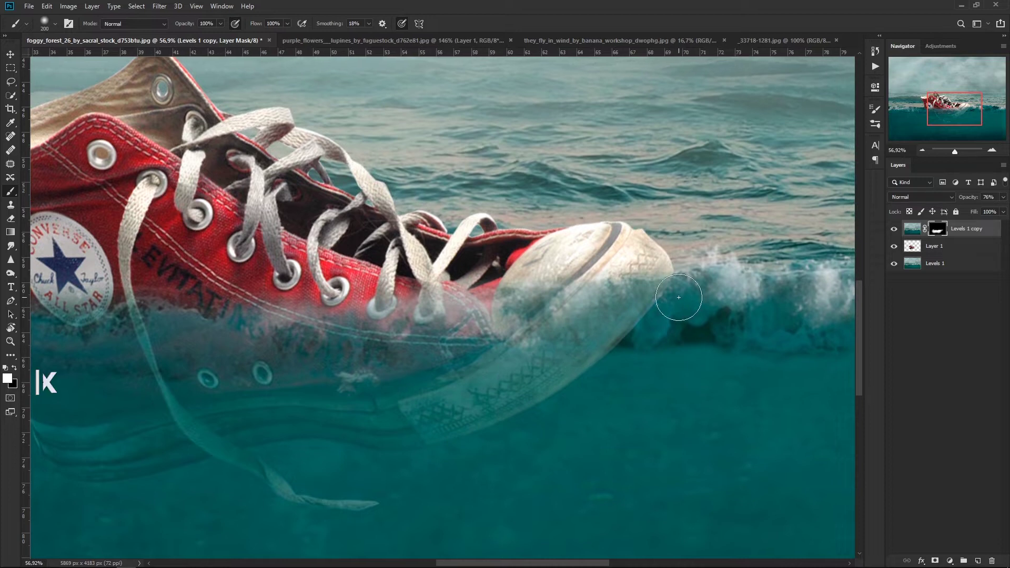
{"action": "key", "text": "x"}
{"action": "scroll", "coordinate": [584, 247], "scroll_direction": "down", "scroll_amount": 5}
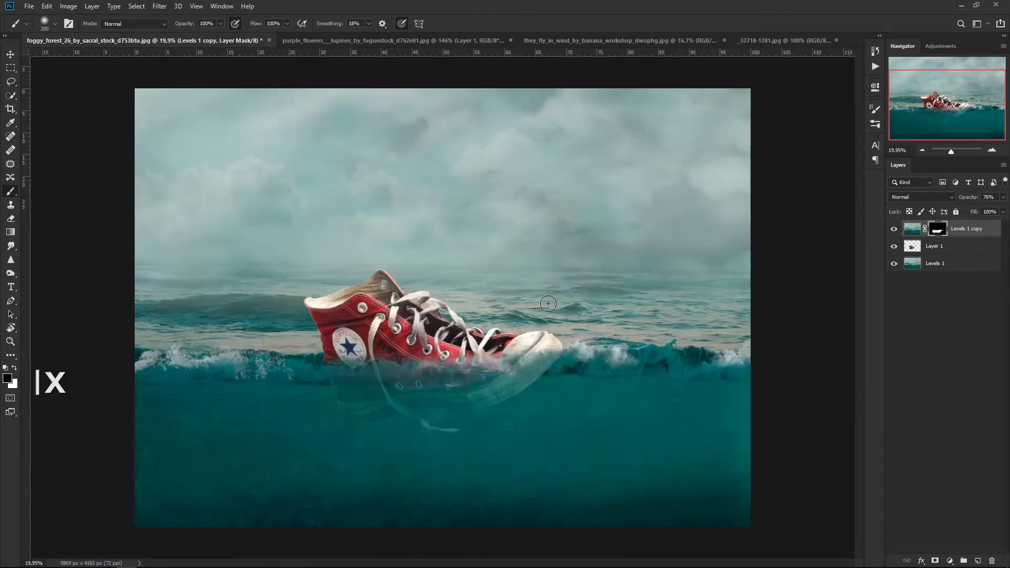
{"action": "scroll", "coordinate": [548, 304], "scroll_direction": "down", "scroll_amount": 1}
{"action": "left_click", "coordinate": [954, 251]}
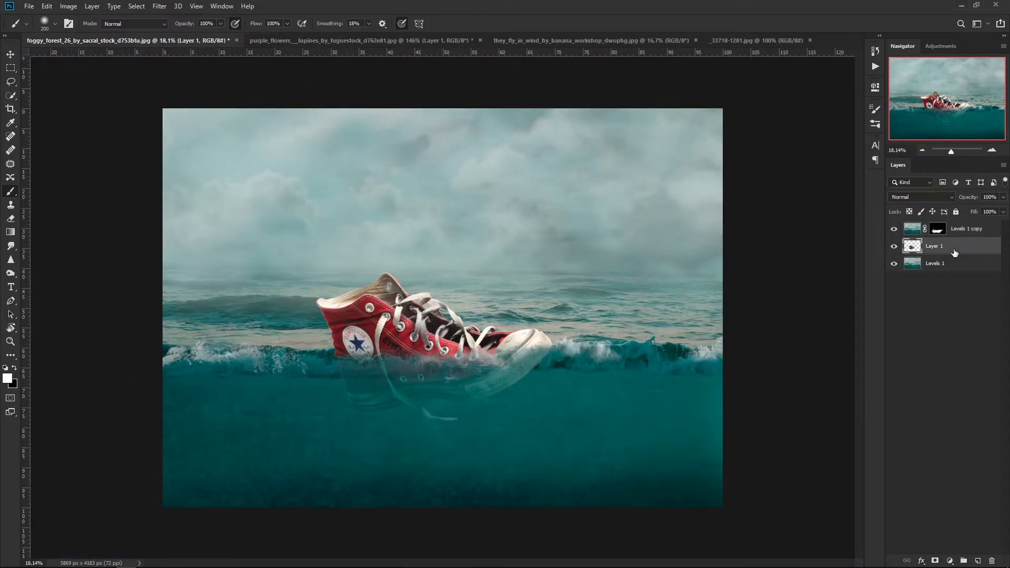
Close the purple_flowers shoe photo without saving and bring up the Venice gondola photo.
{"action": "left_click", "coordinate": [402, 41]}
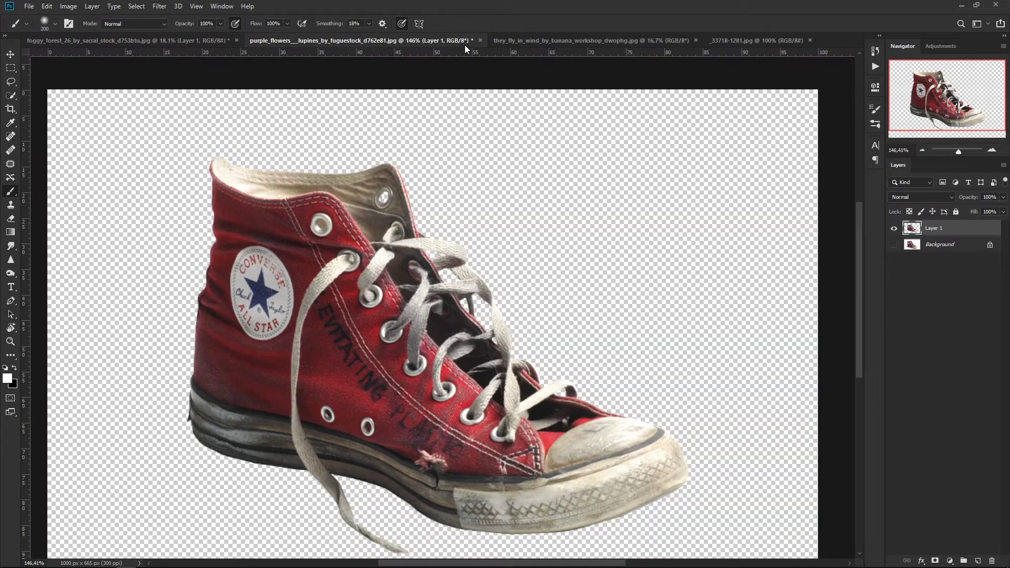
{"action": "left_click", "coordinate": [480, 40]}
{"action": "left_click", "coordinate": [506, 218]}
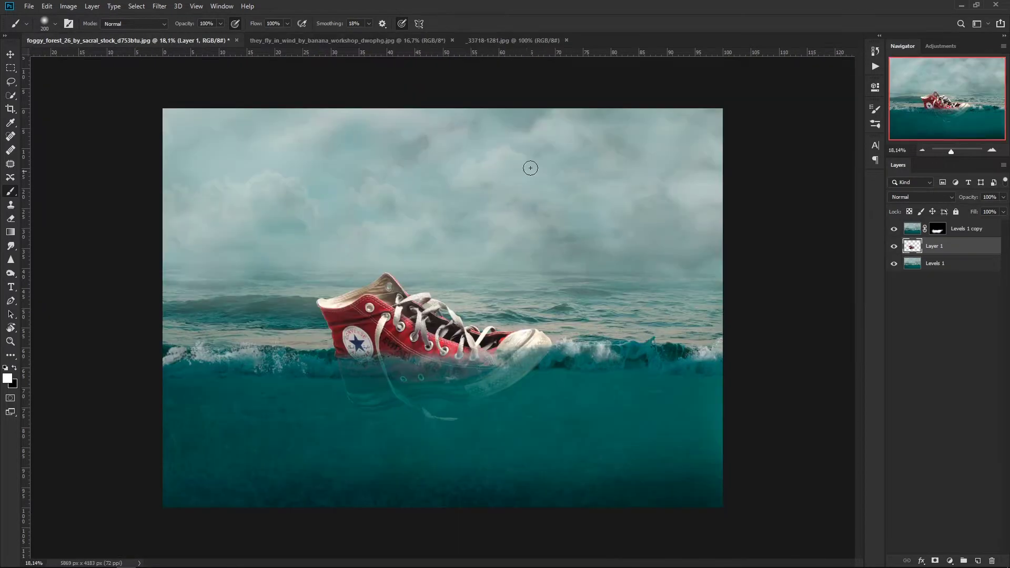
{"action": "left_click", "coordinate": [373, 42]}
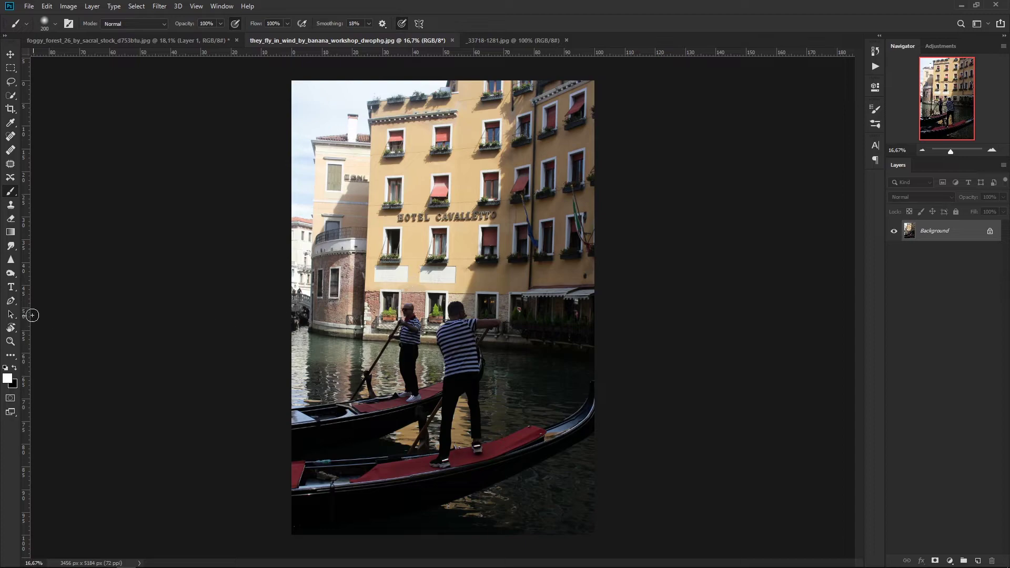
With the Pen tool, start a path at the gondolier's shoe sole and climb the trouser edge.
{"action": "left_click", "coordinate": [11, 300]}
{"action": "scroll", "coordinate": [415, 404], "scroll_direction": "up", "scroll_amount": 3}
{"action": "scroll", "coordinate": [416, 404], "scroll_direction": "up", "scroll_amount": 4}
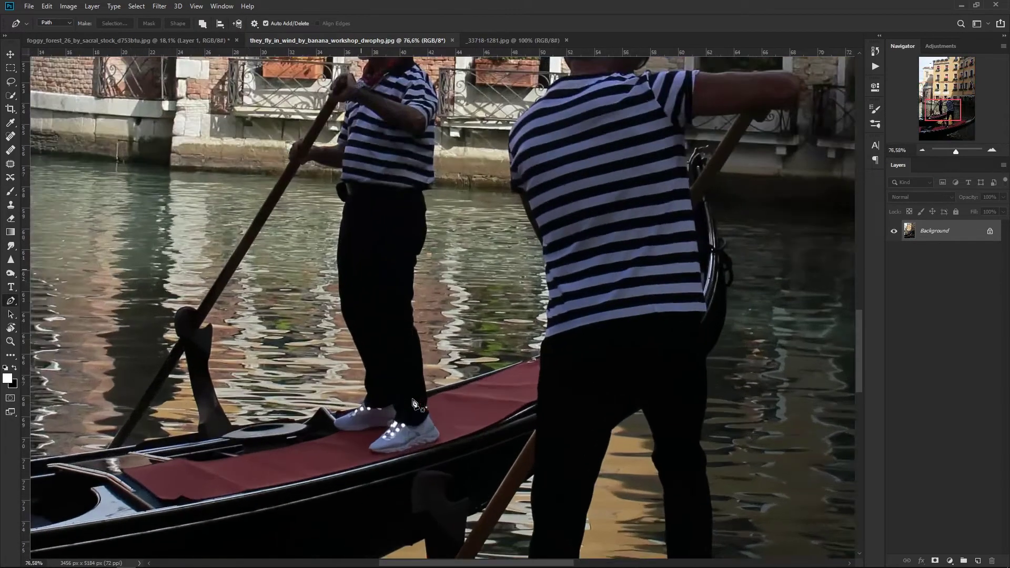
{"action": "left_click", "coordinate": [372, 490]}
{"action": "left_click", "coordinate": [399, 489]}
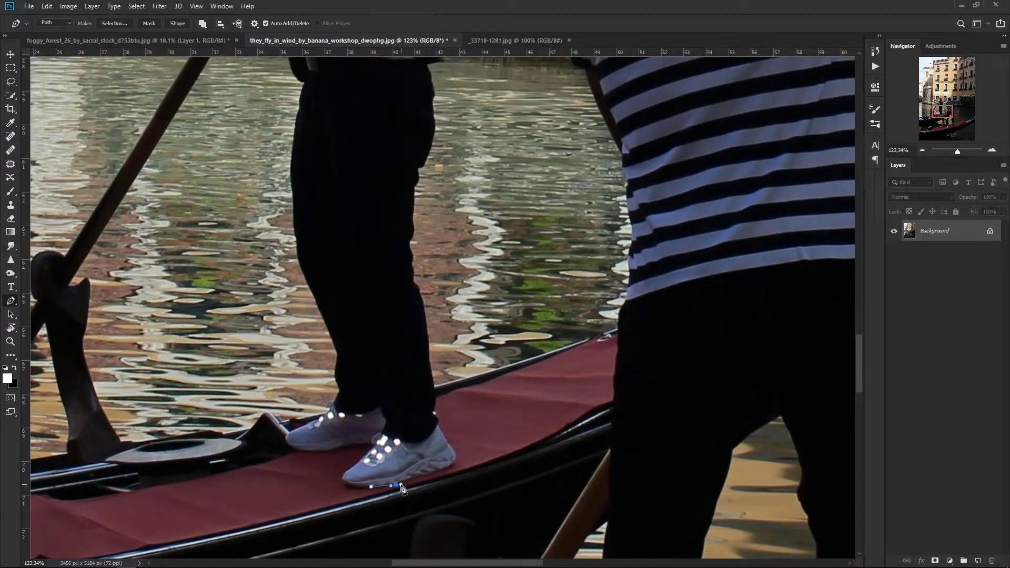
{"action": "left_click", "coordinate": [436, 477]}
{"action": "scroll", "coordinate": [450, 453], "scroll_direction": "up", "scroll_amount": 3}
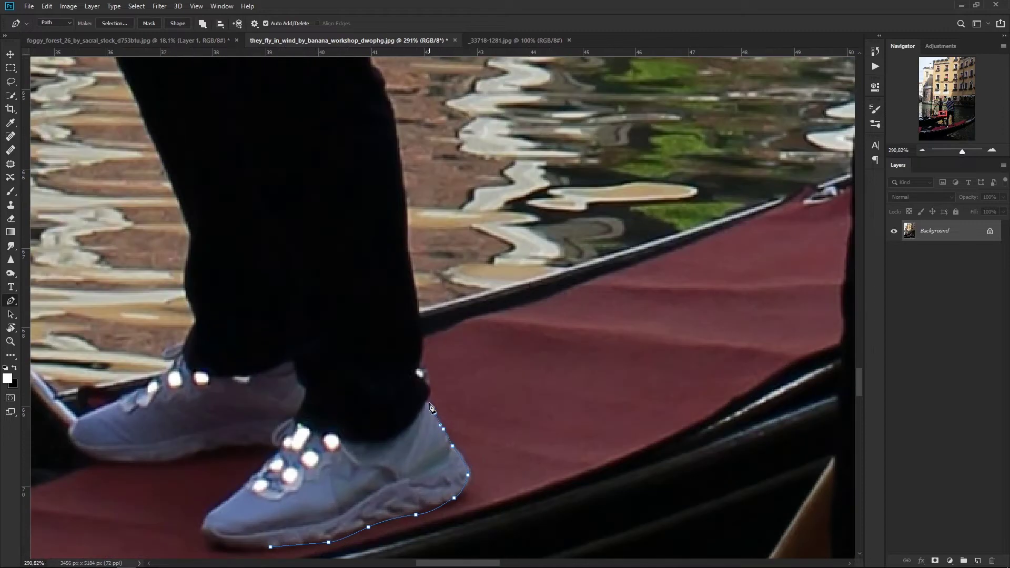
{"action": "left_click", "coordinate": [422, 340]}
{"action": "left_click", "coordinate": [412, 269]}
Continue anchoring the path up the gondolier's trouser edge to his waist.
{"action": "left_click_drag", "start_coordinate": [397, 145], "coordinate": [431, 380]}
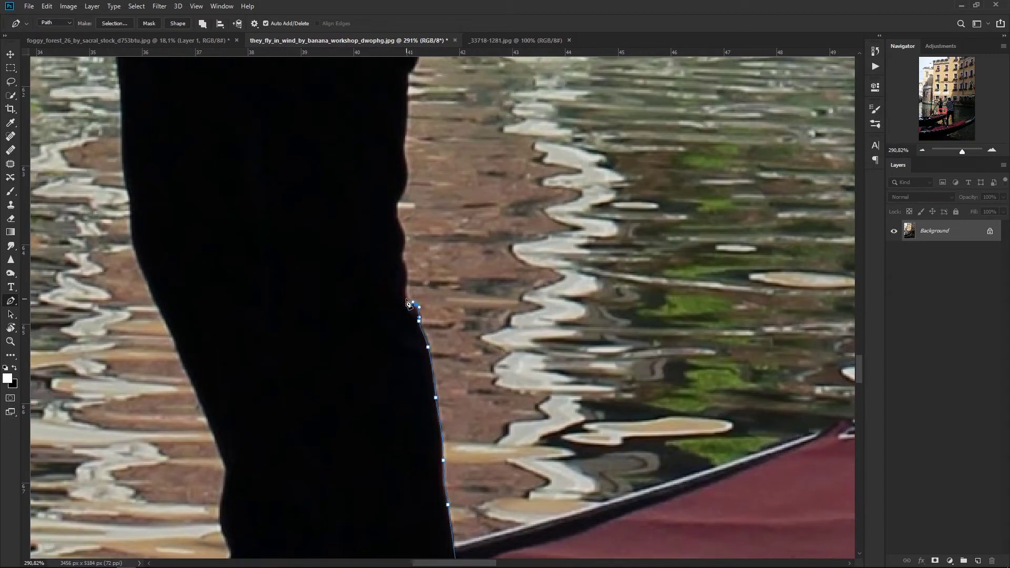
{"action": "left_click", "coordinate": [405, 265]}
{"action": "left_click", "coordinate": [402, 248]}
{"action": "left_click", "coordinate": [402, 232]}
{"action": "left_click", "coordinate": [403, 147]}
{"action": "left_click_drag", "start_coordinate": [473, 200], "coordinate": [440, 455]}
{"action": "left_click", "coordinate": [376, 367]}
{"action": "left_click", "coordinate": [374, 342]}
{"action": "left_click", "coordinate": [374, 331]}
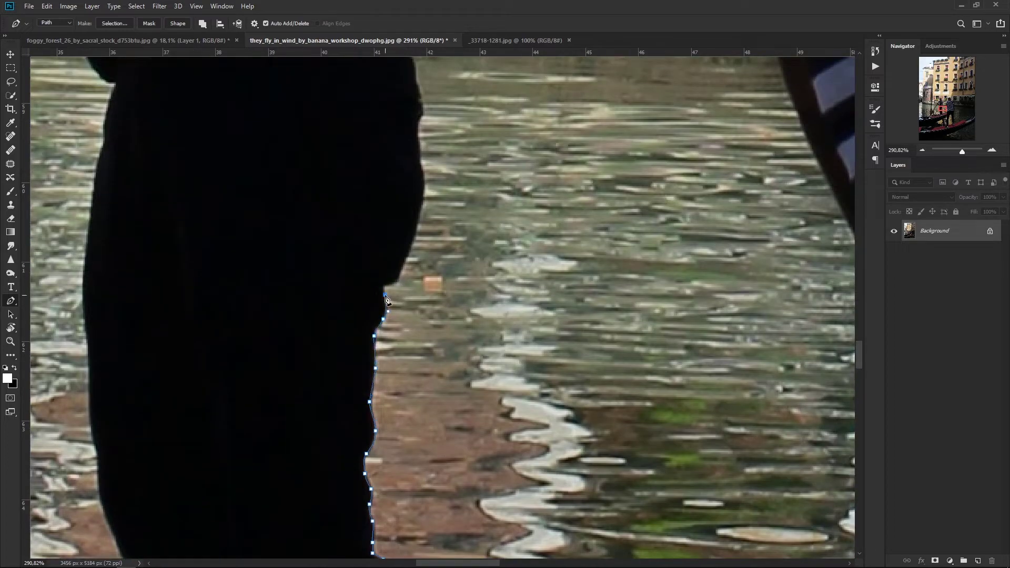
{"action": "left_click_drag", "start_coordinate": [442, 287], "coordinate": [427, 456]}
{"action": "left_click", "coordinate": [406, 377]}
{"action": "left_click", "coordinate": [406, 368]}
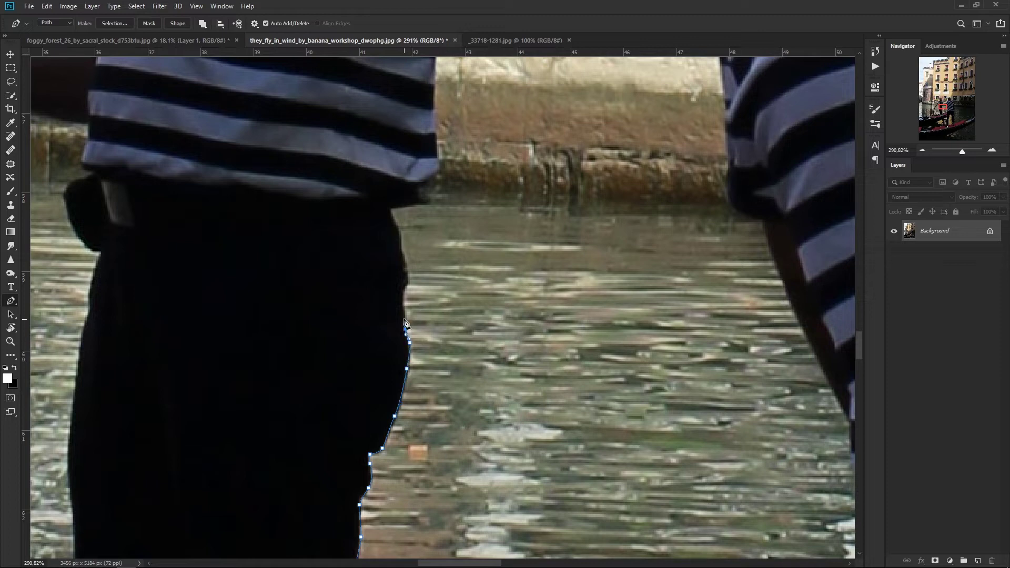
{"action": "left_click", "coordinate": [395, 222]}
{"action": "left_click", "coordinate": [389, 207]}
{"action": "left_click", "coordinate": [402, 208]}
Trace the path along the striped shirt's side up to the shoulder.
{"action": "left_click_drag", "start_coordinate": [499, 198], "coordinate": [515, 404]}
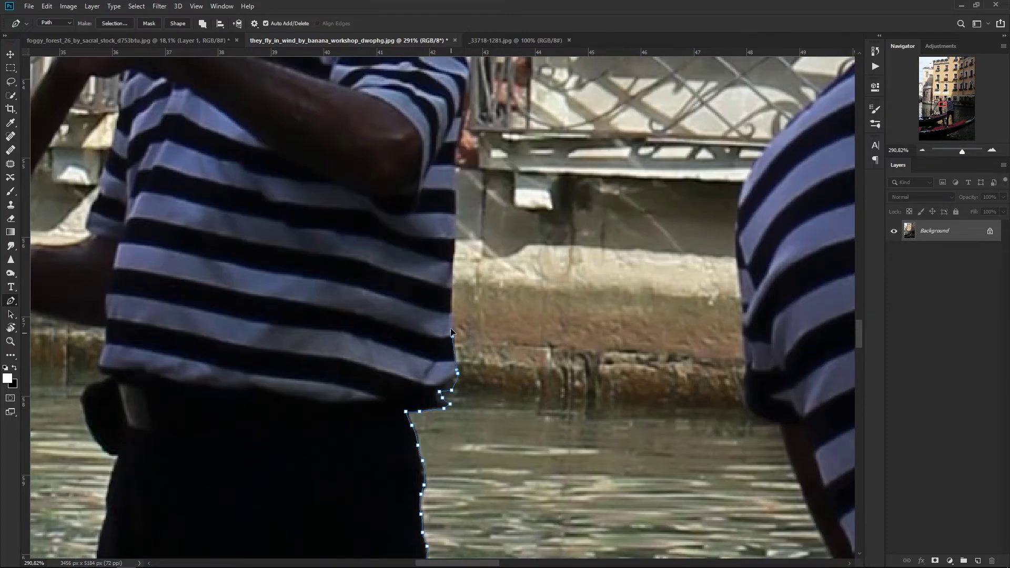
{"action": "left_click_drag", "start_coordinate": [537, 271], "coordinate": [532, 484]}
{"action": "left_click", "coordinate": [451, 362]}
{"action": "left_click", "coordinate": [461, 304]}
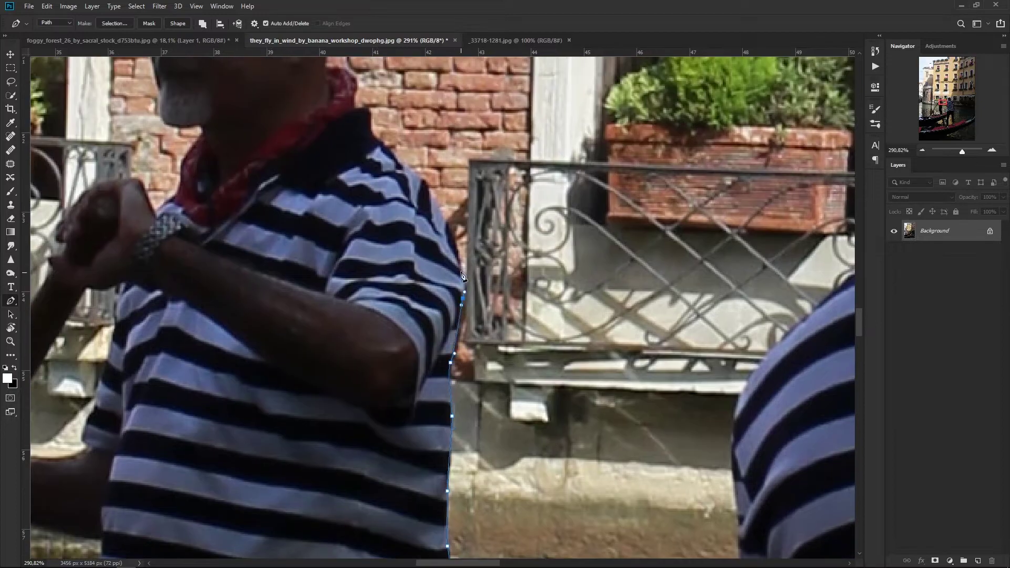
{"action": "left_click", "coordinate": [388, 152]}
Outline the top of the gondolier's head, past the sunglasses and along the chin.
{"action": "left_click_drag", "start_coordinate": [386, 172], "coordinate": [466, 371]}
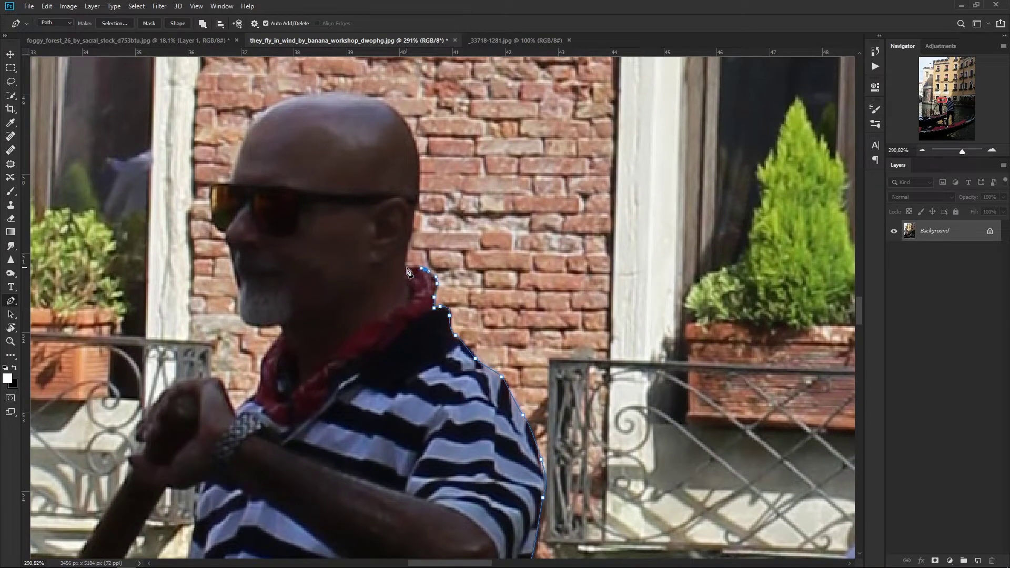
{"action": "scroll", "coordinate": [419, 155], "scroll_direction": "up", "scroll_amount": 3}
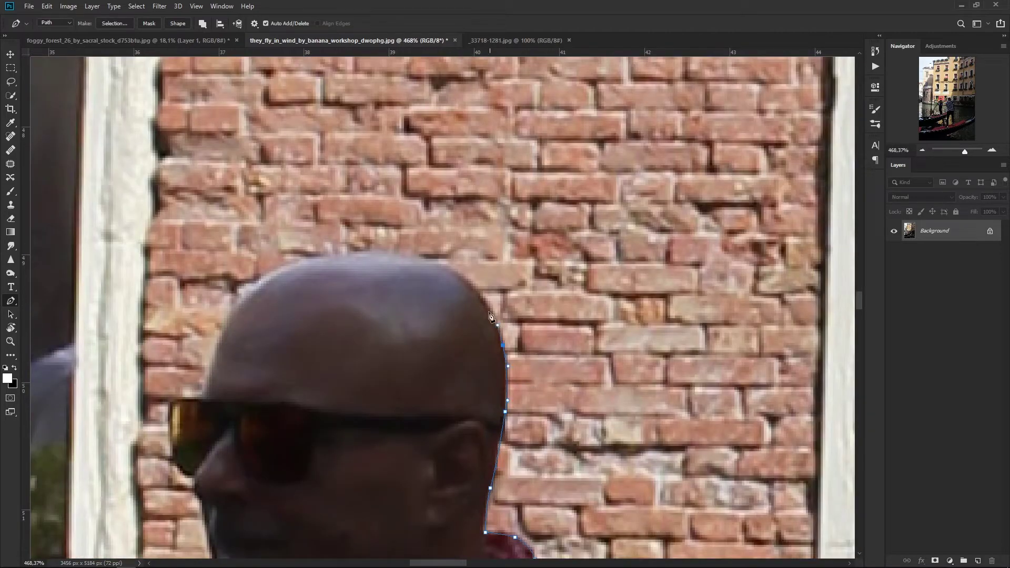
{"action": "left_click", "coordinate": [335, 254]}
{"action": "left_click", "coordinate": [252, 286]}
{"action": "left_click", "coordinate": [214, 348]}
{"action": "left_click", "coordinate": [209, 378]}
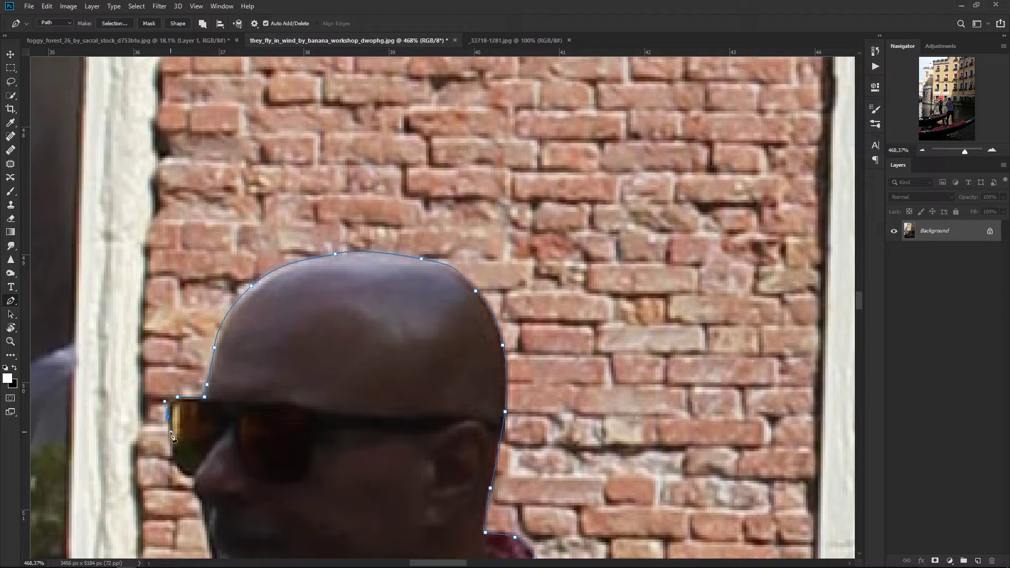
{"action": "left_click", "coordinate": [203, 502]}
{"action": "mouse_move", "coordinate": [204, 505]}
{"action": "left_mouse_down"}
{"action": "mouse_move", "coordinate": [320, 378]}
{"action": "mouse_move", "coordinate": [390, 250]}
{"action": "left_mouse_up"}
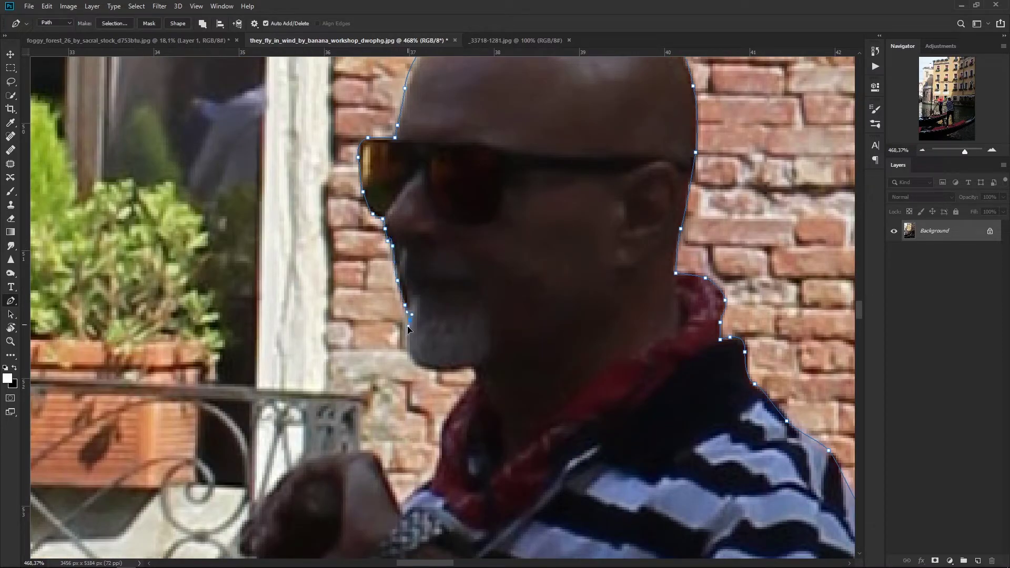
{"action": "left_click", "coordinate": [425, 369]}
{"action": "left_click", "coordinate": [444, 372]}
{"action": "left_click", "coordinate": [456, 372]}
{"action": "left_click", "coordinate": [467, 366]}
Trace down the scarf edge and around the gondolier's hand.
{"action": "left_click", "coordinate": [440, 463]}
{"action": "left_click", "coordinate": [432, 483]}
{"action": "left_click", "coordinate": [400, 507]}
{"action": "left_click", "coordinate": [382, 475]}
{"action": "left_click_drag", "start_coordinate": [289, 504], "coordinate": [511, 339]}
{"action": "left_click", "coordinate": [439, 352]}
{"action": "left_click", "coordinate": [432, 358]}
{"action": "left_click", "coordinate": [428, 372]}
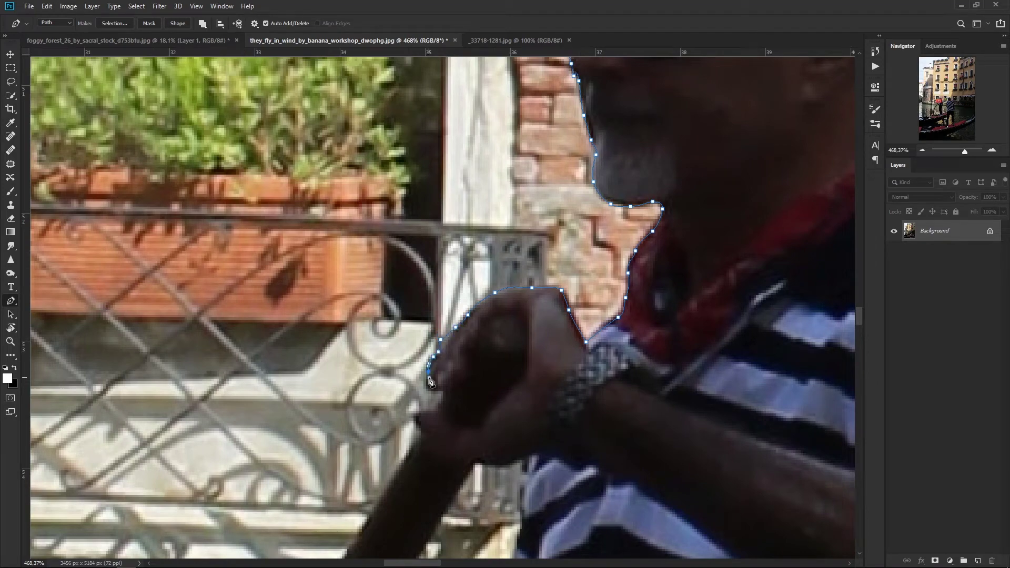
{"action": "left_click", "coordinate": [442, 393]}
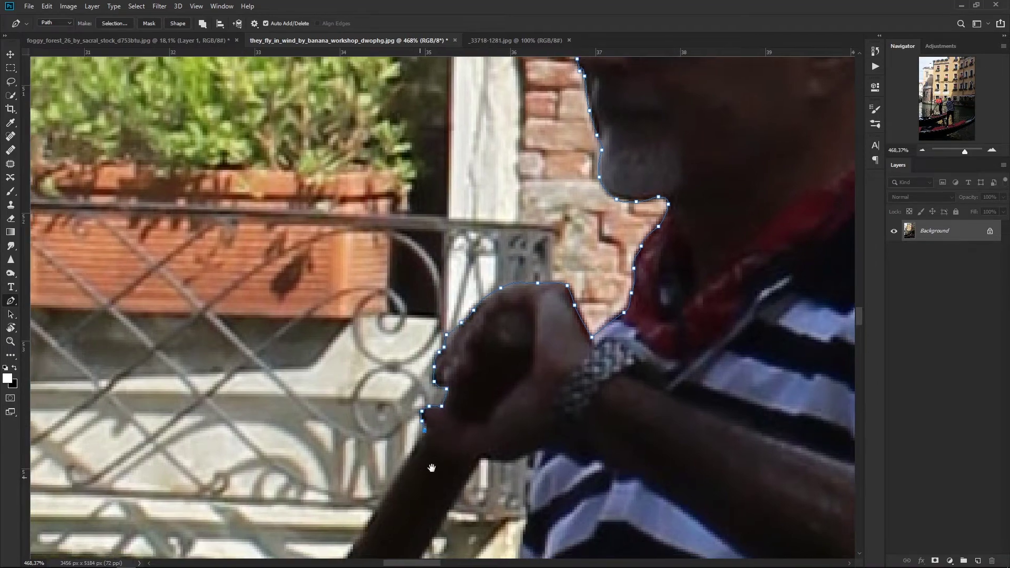
Trace the lower edge of the hand and follow the oar down toward the water.
{"action": "left_click_drag", "start_coordinate": [446, 481], "coordinate": [628, 218]}
{"action": "left_click", "coordinate": [442, 405]}
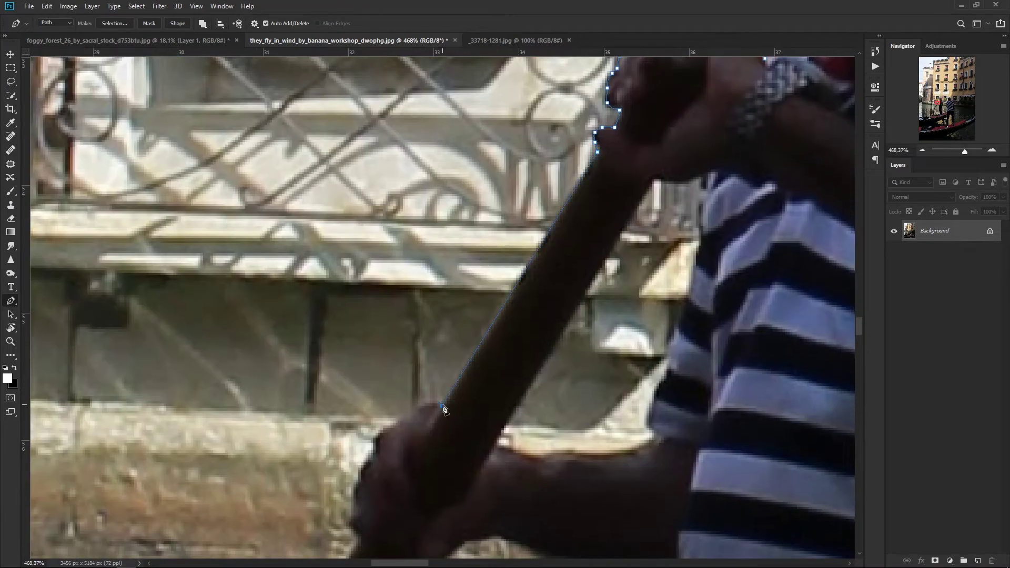
{"action": "left_click", "coordinate": [360, 473]}
{"action": "left_click", "coordinate": [358, 484]}
{"action": "mouse_move", "coordinate": [409, 526]}
{"action": "left_mouse_down"}
{"action": "mouse_move", "coordinate": [442, 424]}
{"action": "mouse_move", "coordinate": [677, 196]}
{"action": "left_mouse_up"}
{"action": "left_click", "coordinate": [645, 157]}
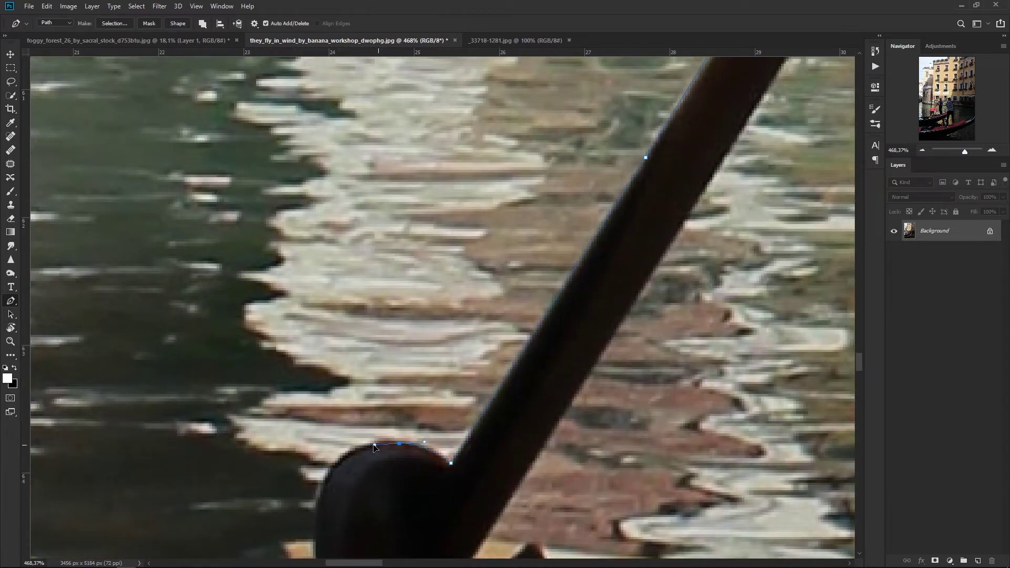
Curve the path around the oar's rounded end and along the edges of its blade.
{"action": "mouse_move", "coordinate": [333, 468]}
{"action": "left_mouse_down"}
{"action": "mouse_move", "coordinate": [301, 493]}
{"action": "mouse_move", "coordinate": [406, 262]}
{"action": "left_mouse_up"}
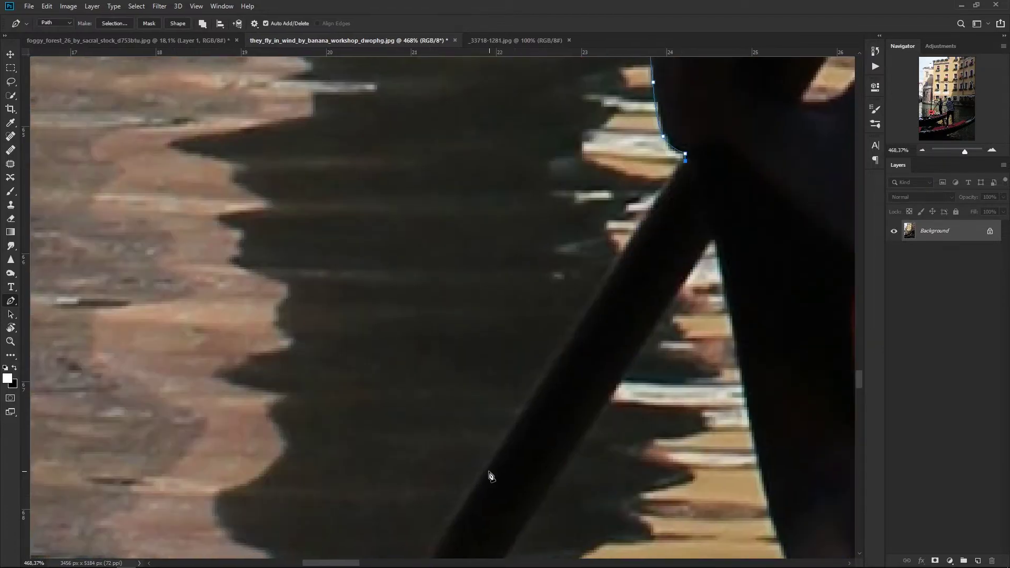
{"action": "mouse_move", "coordinate": [440, 412]}
{"action": "left_mouse_down"}
{"action": "mouse_move", "coordinate": [489, 476]}
{"action": "mouse_move", "coordinate": [417, 477]}
{"action": "left_mouse_up"}
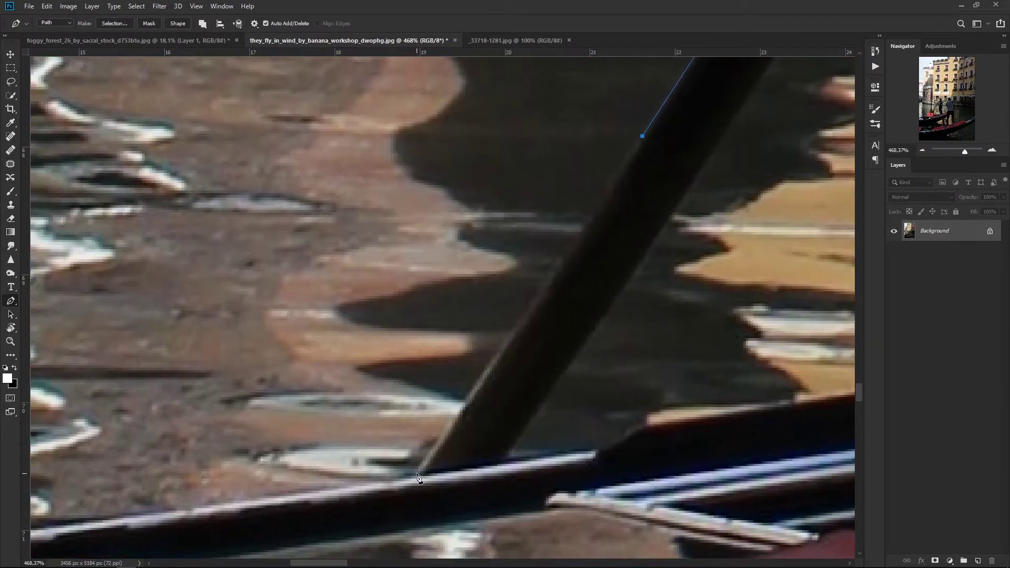
{"action": "left_click", "coordinate": [417, 476]}
{"action": "left_click_drag", "start_coordinate": [545, 467], "coordinate": [361, 333]}
{"action": "left_click", "coordinate": [388, 289]}
{"action": "left_click_drag", "start_coordinate": [514, 158], "coordinate": [545, 187]}
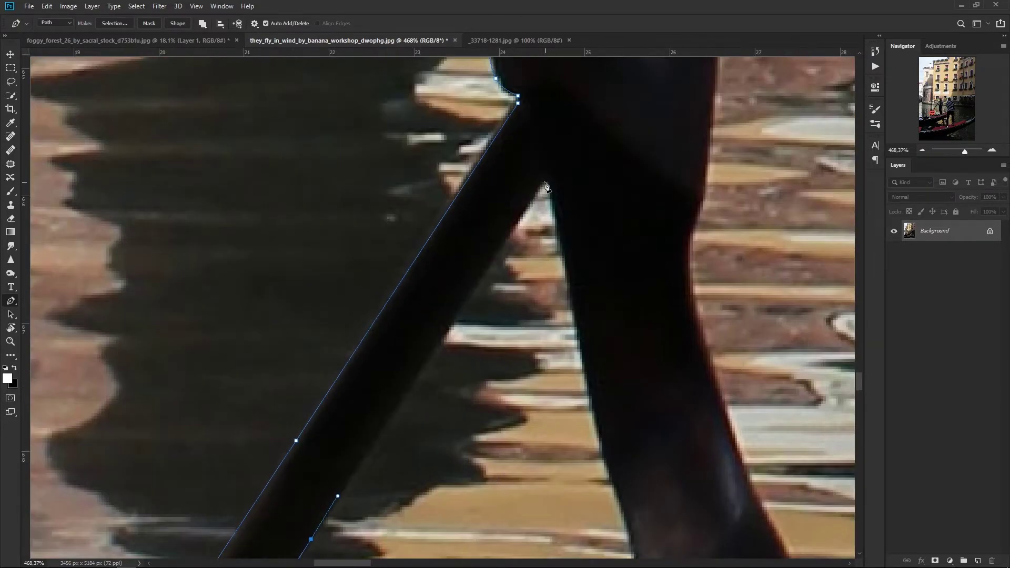
{"action": "left_click", "coordinate": [544, 183]}
{"action": "left_click_drag", "start_coordinate": [568, 284], "coordinate": [575, 316]}
{"action": "left_click_drag", "start_coordinate": [605, 462], "coordinate": [486, 239]}
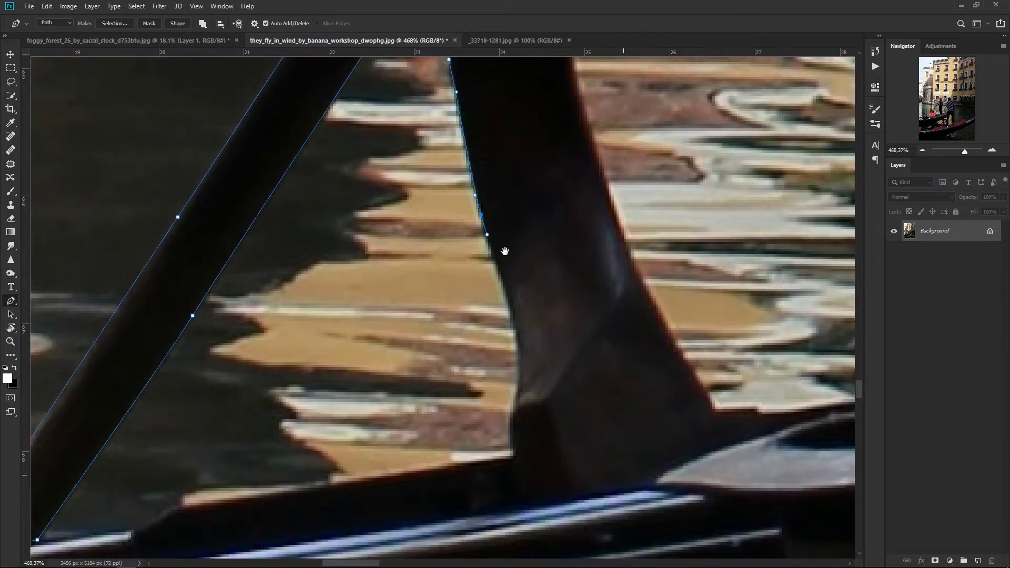
{"action": "left_click_drag", "start_coordinate": [516, 322], "coordinate": [518, 339]}
{"action": "left_click", "coordinate": [511, 438]}
{"action": "left_click", "coordinate": [520, 505]}
{"action": "left_click", "coordinate": [608, 493]}
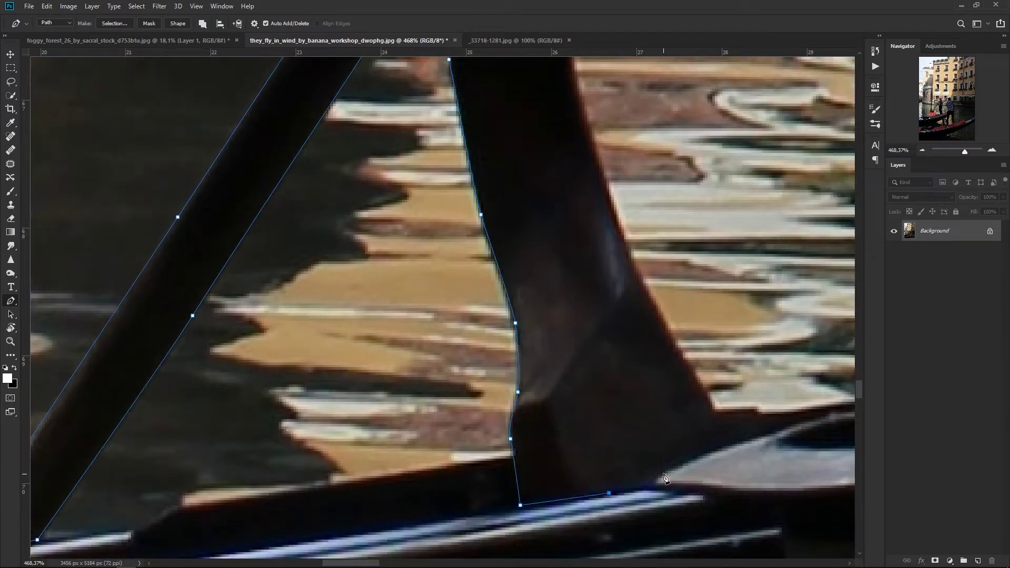
{"action": "left_click", "coordinate": [719, 448]}
{"action": "left_click", "coordinate": [715, 409]}
{"action": "left_click_drag", "start_coordinate": [657, 319], "coordinate": [654, 310]}
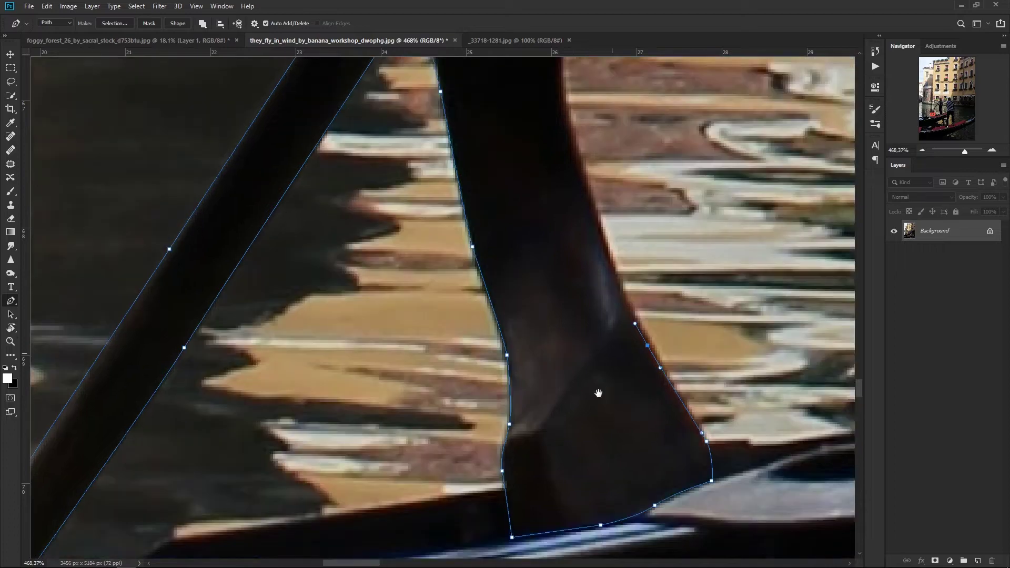
Trace the oar's upper shaft back up to the hand and forearm.
{"action": "left_click_drag", "start_coordinate": [643, 400], "coordinate": [768, 552]}
{"action": "left_click_drag", "start_coordinate": [436, 217], "coordinate": [439, 198]}
{"action": "scroll", "coordinate": [438, 198], "scroll_direction": "up", "scroll_amount": 5}
{"action": "left_click_drag", "start_coordinate": [457, 341], "coordinate": [459, 331]}
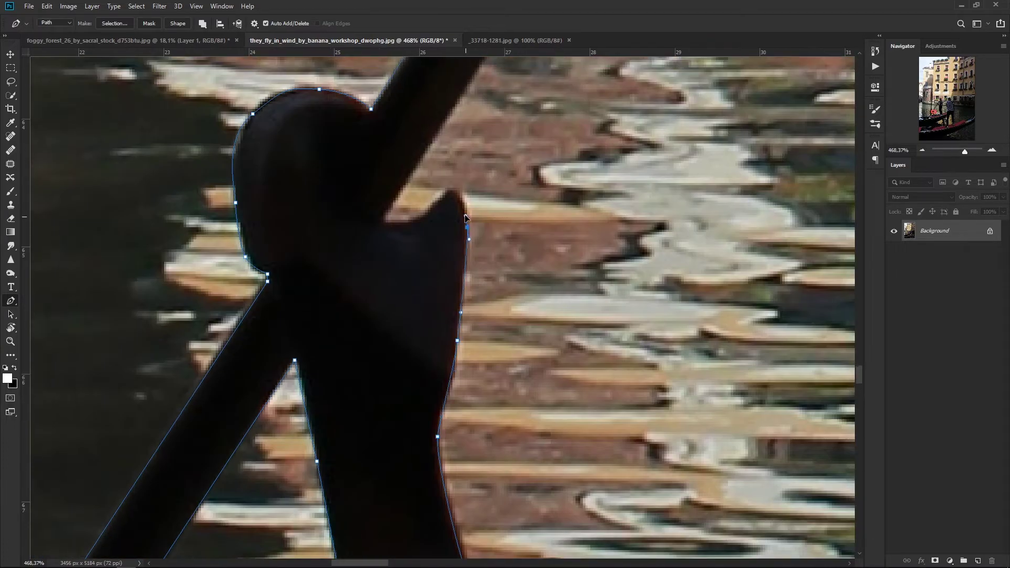
{"action": "scroll", "coordinate": [406, 302], "scroll_direction": "up", "scroll_amount": 5}
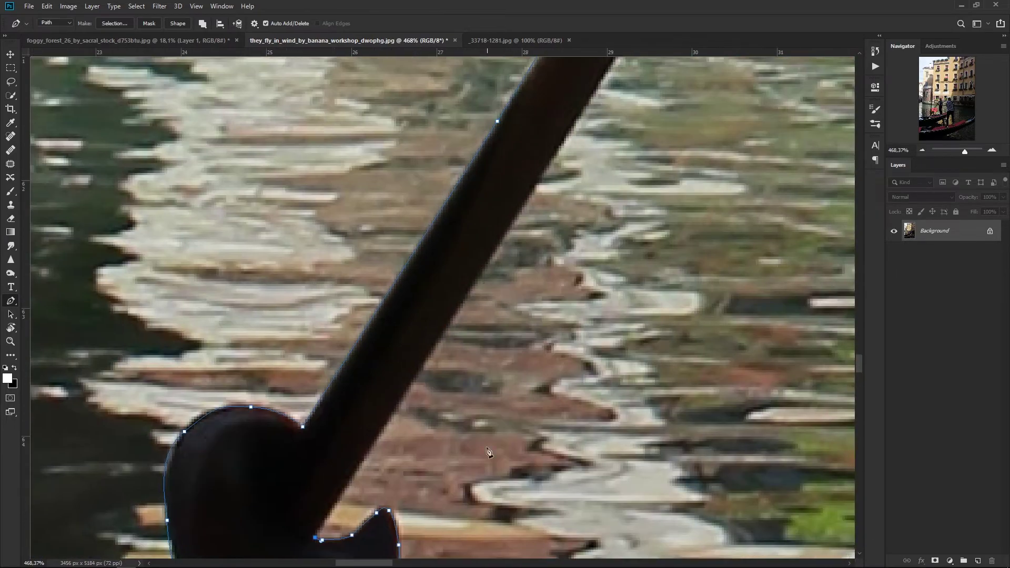
{"action": "scroll", "coordinate": [474, 342], "scroll_direction": "up", "scroll_amount": 3}
{"action": "scroll", "coordinate": [582, 385], "scroll_direction": "right", "scroll_amount": 3}
{"action": "left_click", "coordinate": [626, 219]}
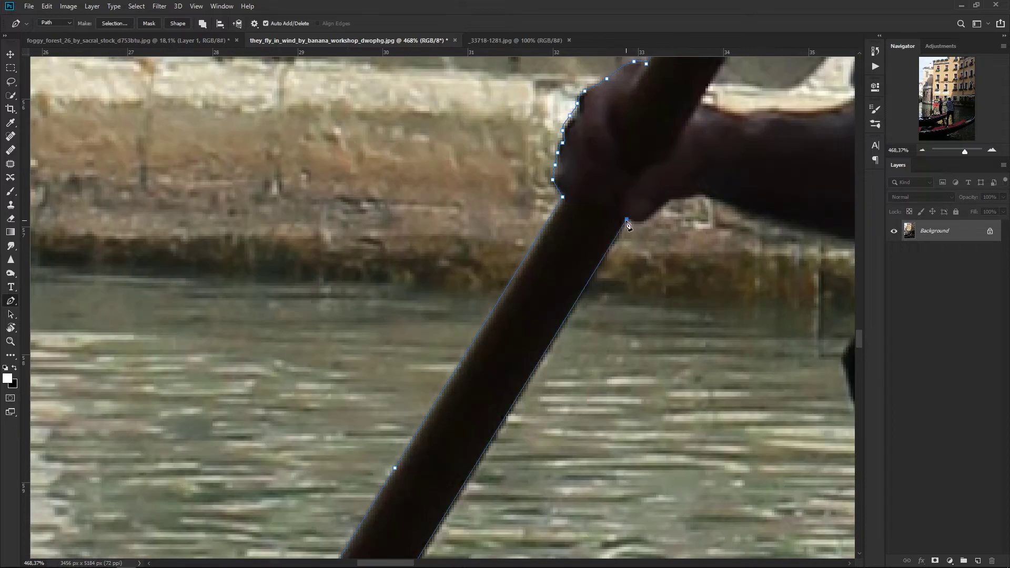
{"action": "left_click", "coordinate": [696, 196]}
{"action": "left_click", "coordinate": [715, 197]}
Outline the forearm's lower edge, the shirt below the arm, and the hip.
{"action": "scroll", "coordinate": [726, 213], "scroll_direction": "right", "scroll_amount": 5}
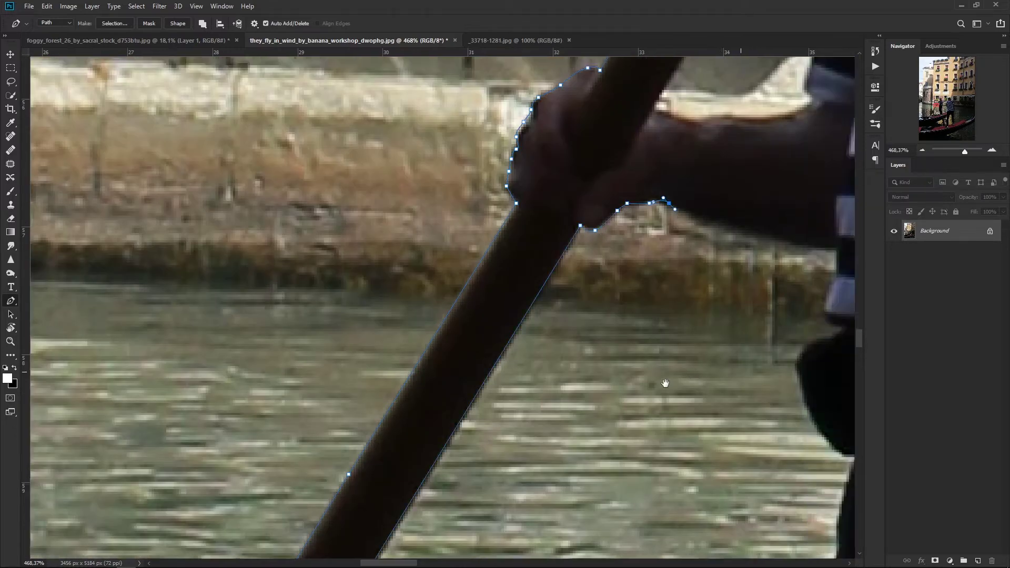
{"action": "left_click", "coordinate": [415, 265]}
{"action": "left_click", "coordinate": [447, 269]}
{"action": "left_click", "coordinate": [487, 280]}
{"action": "left_click", "coordinate": [519, 281]}
{"action": "left_click", "coordinate": [519, 308]}
{"action": "left_click", "coordinate": [506, 338]}
{"action": "left_click", "coordinate": [516, 358]}
{"action": "left_click", "coordinate": [526, 360]}
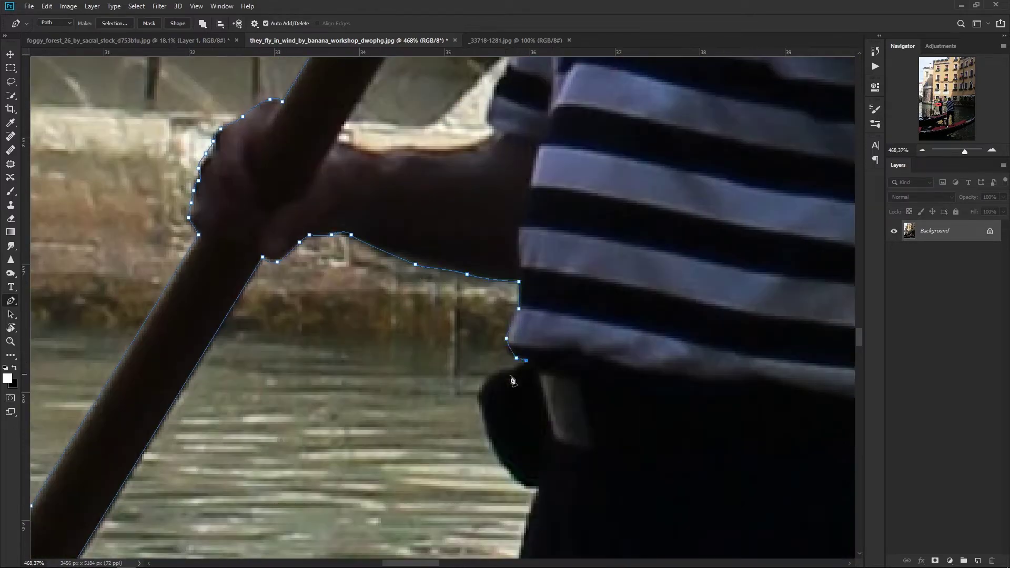
{"action": "left_click_drag", "start_coordinate": [478, 393], "coordinate": [478, 401]}
{"action": "left_click_drag", "start_coordinate": [534, 490], "coordinate": [625, 168]}
Trace down the dark trouser leg to the hem above the sneaker.
{"action": "left_click", "coordinate": [610, 146]}
{"action": "left_click", "coordinate": [593, 200]}
{"action": "left_click", "coordinate": [589, 247]}
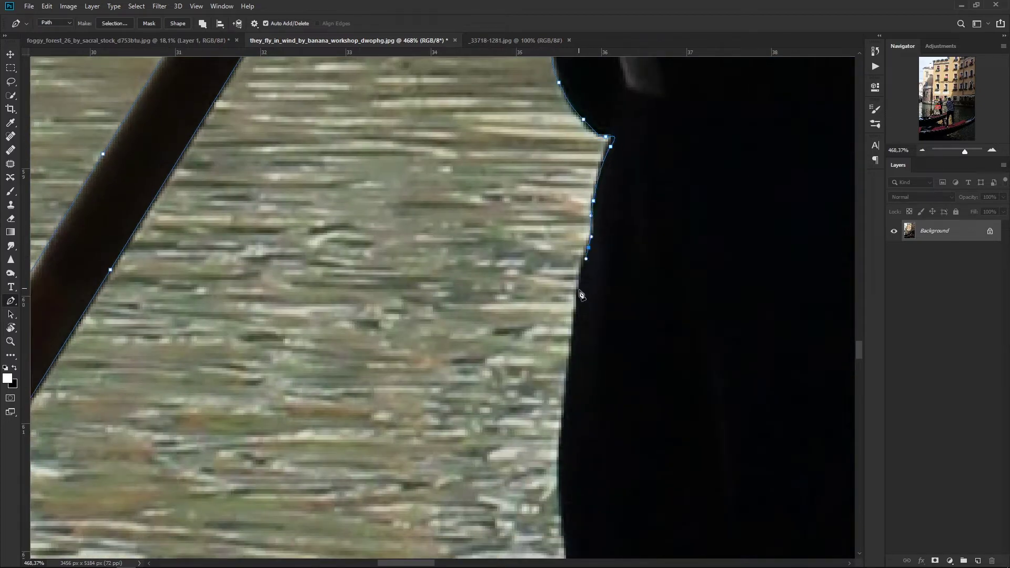
{"action": "left_click", "coordinate": [576, 309]}
{"action": "left_click_drag", "start_coordinate": [563, 413], "coordinate": [565, 422]}
{"action": "left_click_drag", "start_coordinate": [641, 413], "coordinate": [620, 196]}
{"action": "left_click_drag", "start_coordinate": [547, 327], "coordinate": [547, 340]}
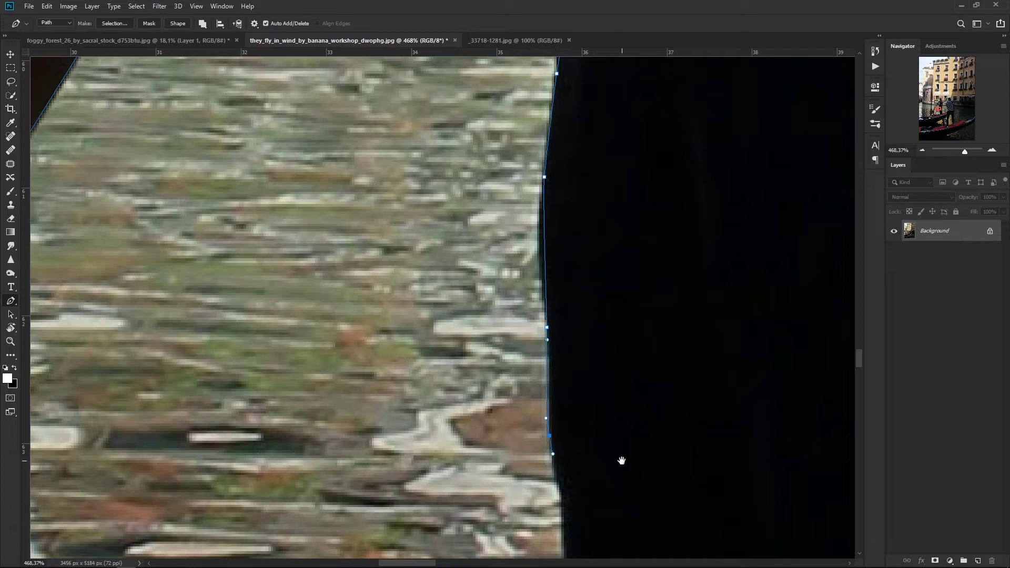
{"action": "left_click_drag", "start_coordinate": [621, 461], "coordinate": [596, 111]}
{"action": "left_click_drag", "start_coordinate": [636, 447], "coordinate": [579, 323]}
{"action": "left_click_drag", "start_coordinate": [579, 324], "coordinate": [588, 350]}
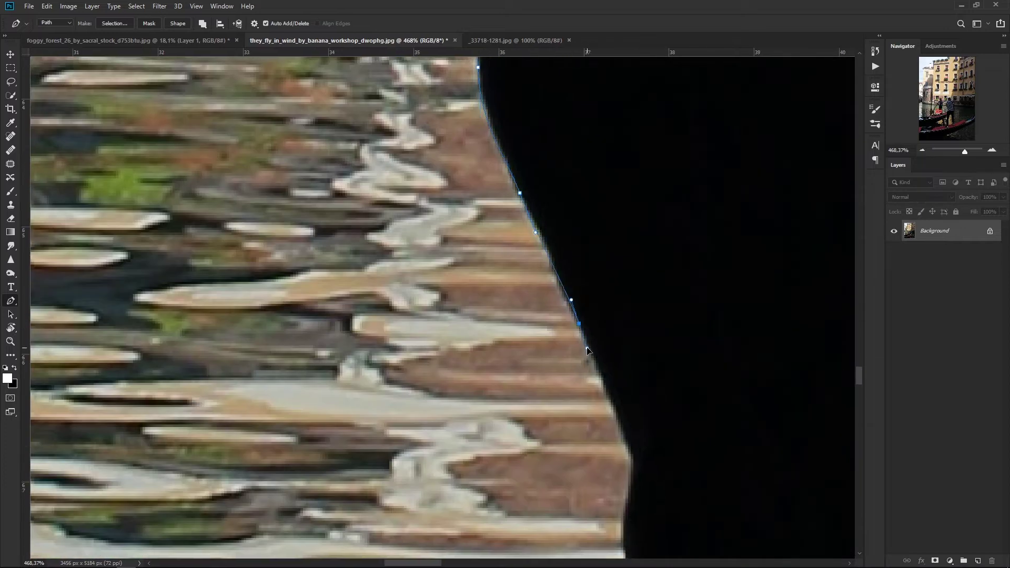
{"action": "left_click", "coordinate": [624, 513]}
{"action": "left_click_drag", "start_coordinate": [683, 428], "coordinate": [641, 217]}
{"action": "left_click", "coordinate": [600, 356]}
{"action": "left_click", "coordinate": [585, 384]}
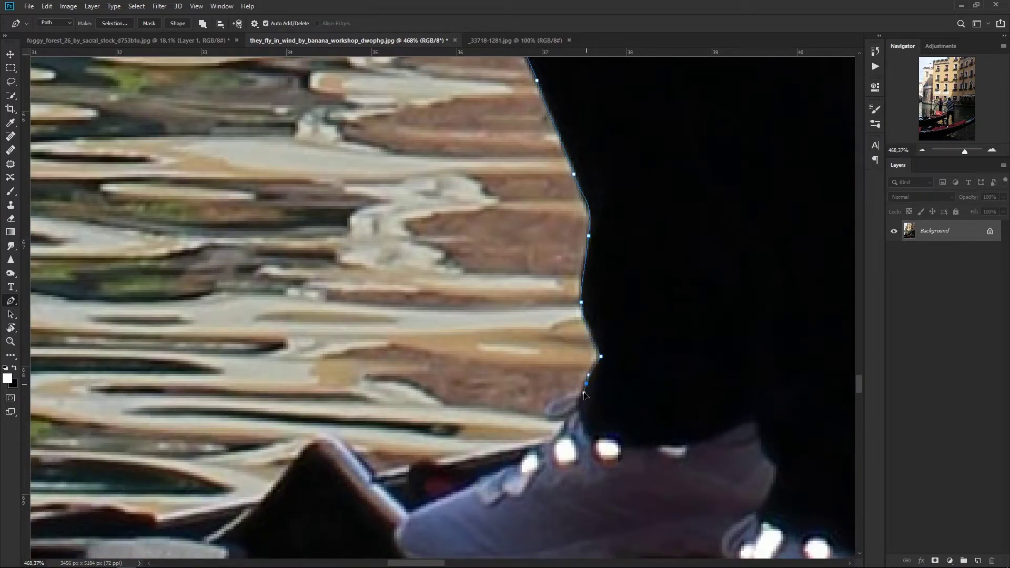
Outline both white sneakers along their tops, soles and heel, then close the path.
{"action": "left_click_drag", "start_coordinate": [496, 476], "coordinate": [586, 312]}
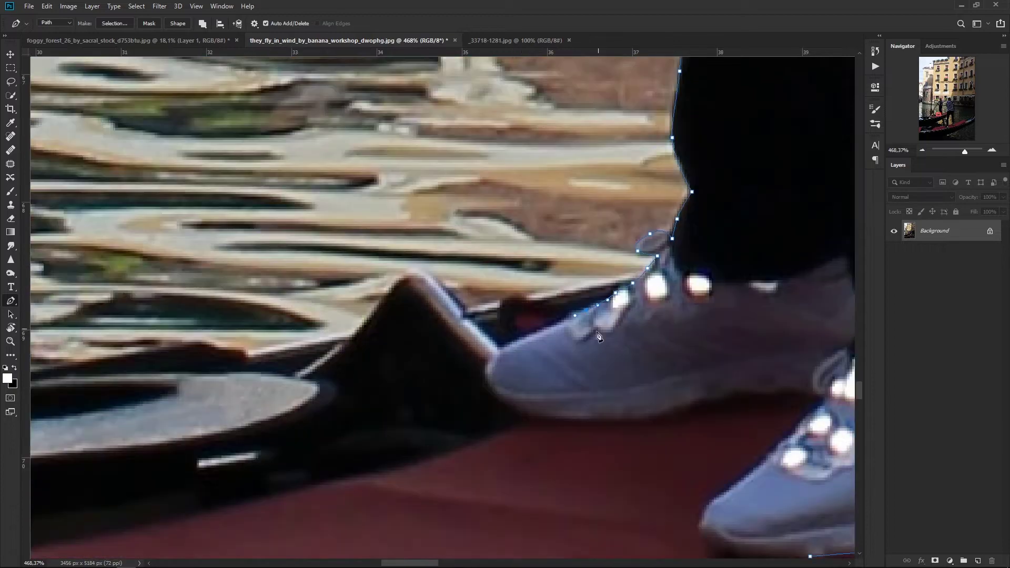
{"action": "left_click", "coordinate": [520, 340]}
{"action": "left_click", "coordinate": [495, 358]}
{"action": "left_click", "coordinate": [563, 420]}
{"action": "left_click", "coordinate": [642, 418]}
{"action": "left_click", "coordinate": [705, 403]}
{"action": "left_click", "coordinate": [767, 393]}
{"action": "left_click", "coordinate": [815, 396]}
{"action": "left_click_drag", "start_coordinate": [764, 466], "coordinate": [536, 336]}
{"action": "left_click", "coordinate": [497, 423]}
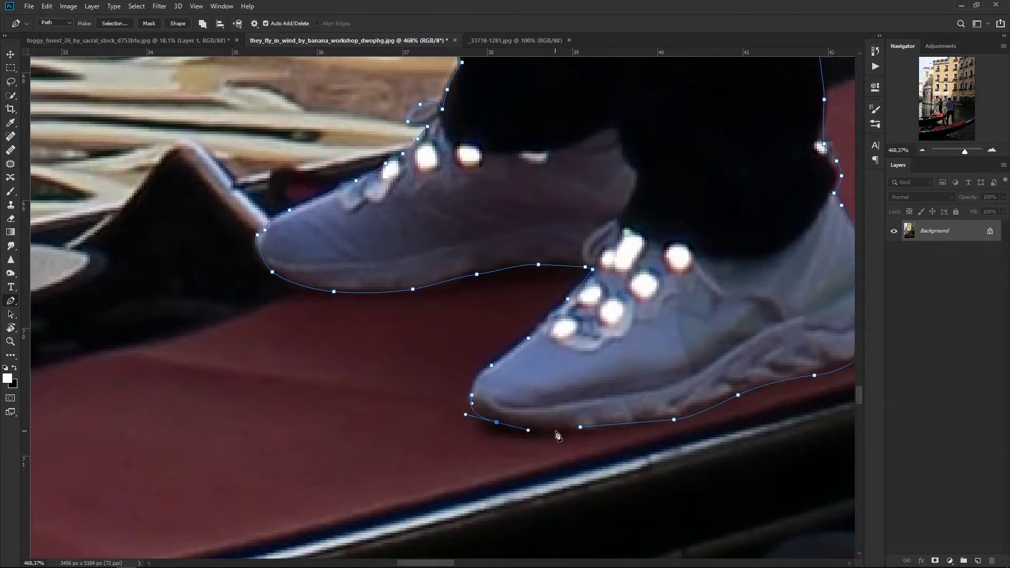
{"action": "left_click", "coordinate": [558, 432]}
Convert the gondolier path into a selection via Make Selection.
{"action": "right_click", "coordinate": [664, 305]}
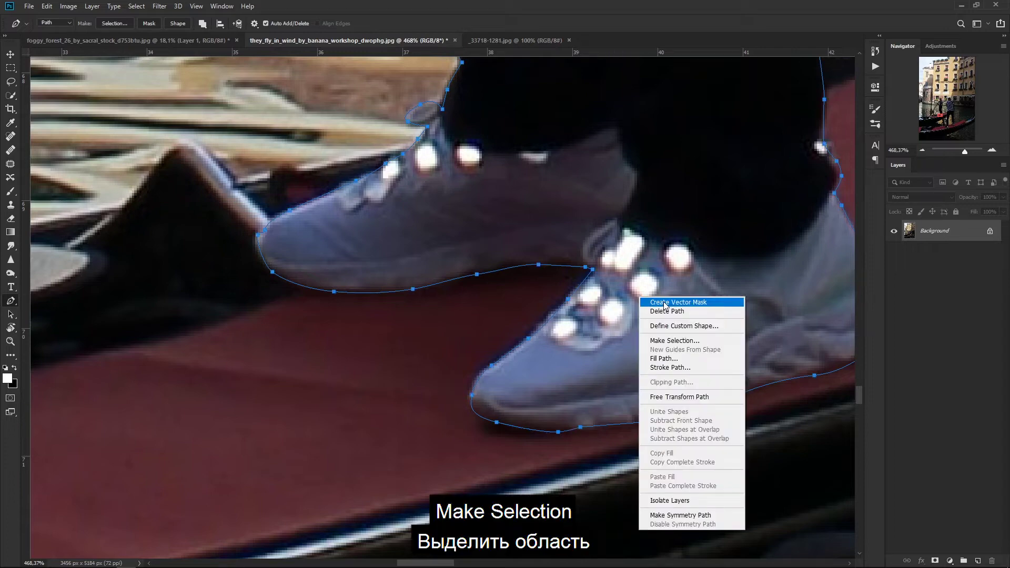
{"action": "left_click", "coordinate": [675, 340]}
{"action": "left_click", "coordinate": [528, 150]}
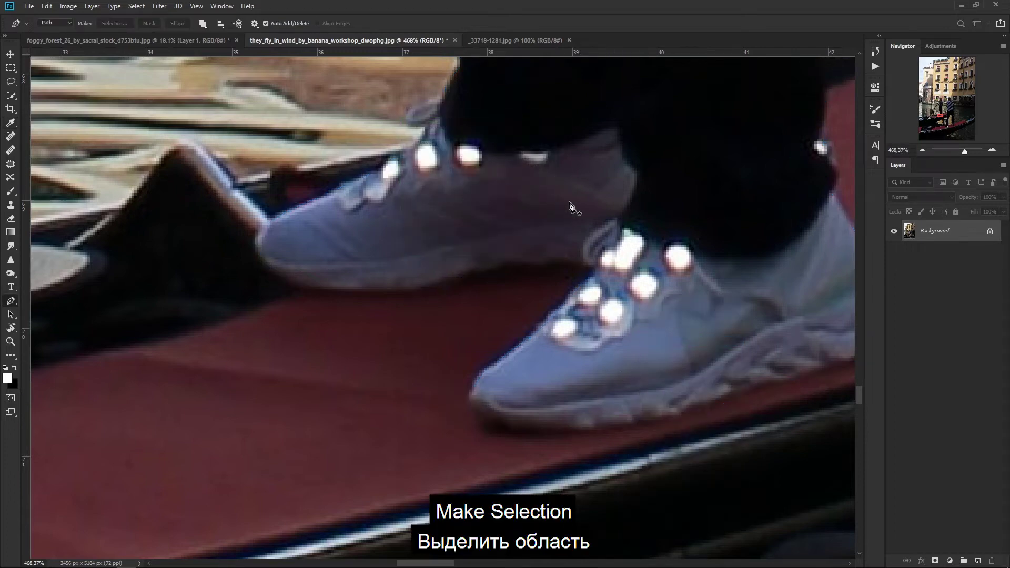
{"action": "scroll", "coordinate": [613, 220], "scroll_direction": "down", "scroll_amount": 3}
{"action": "scroll", "coordinate": [612, 221], "scroll_direction": "down", "scroll_amount": 3}
{"action": "scroll", "coordinate": [613, 221], "scroll_direction": "down", "scroll_amount": 2}
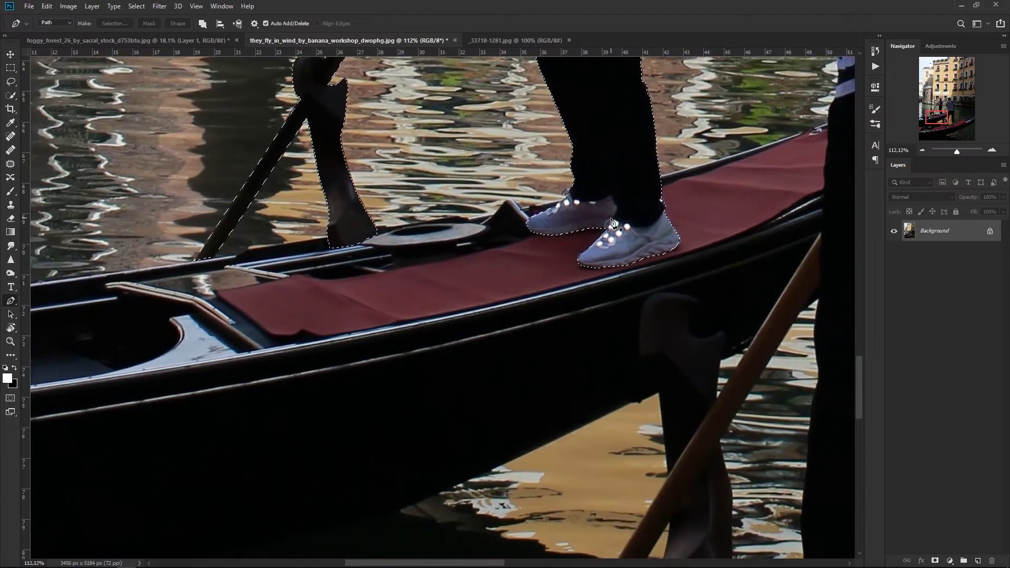
{"action": "scroll", "coordinate": [613, 221], "scroll_direction": "down", "scroll_amount": 2}
{"action": "scroll", "coordinate": [613, 221], "scroll_direction": "down", "scroll_amount": 1}
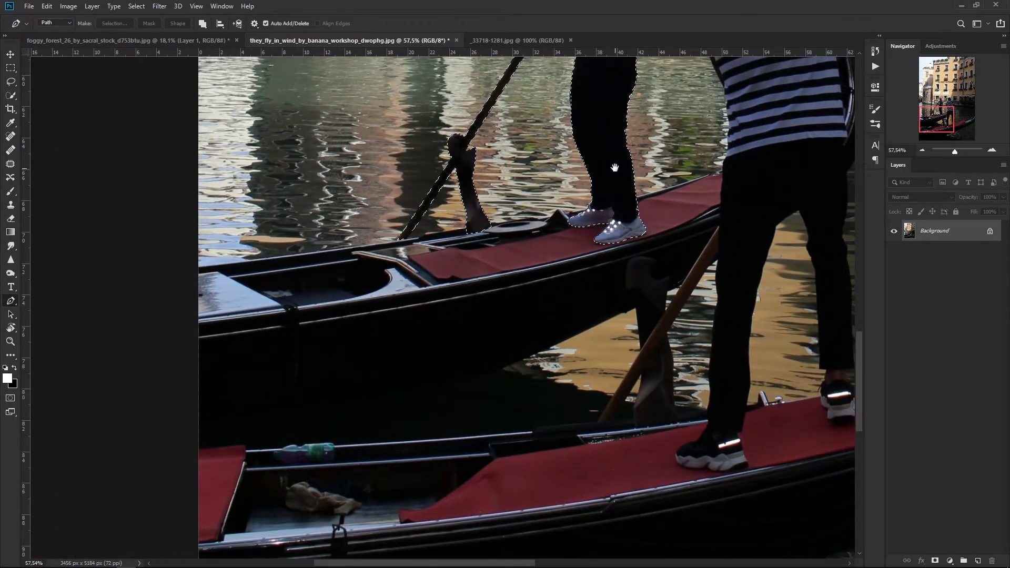
{"action": "left_click_drag", "start_coordinate": [610, 169], "coordinate": [582, 405]}
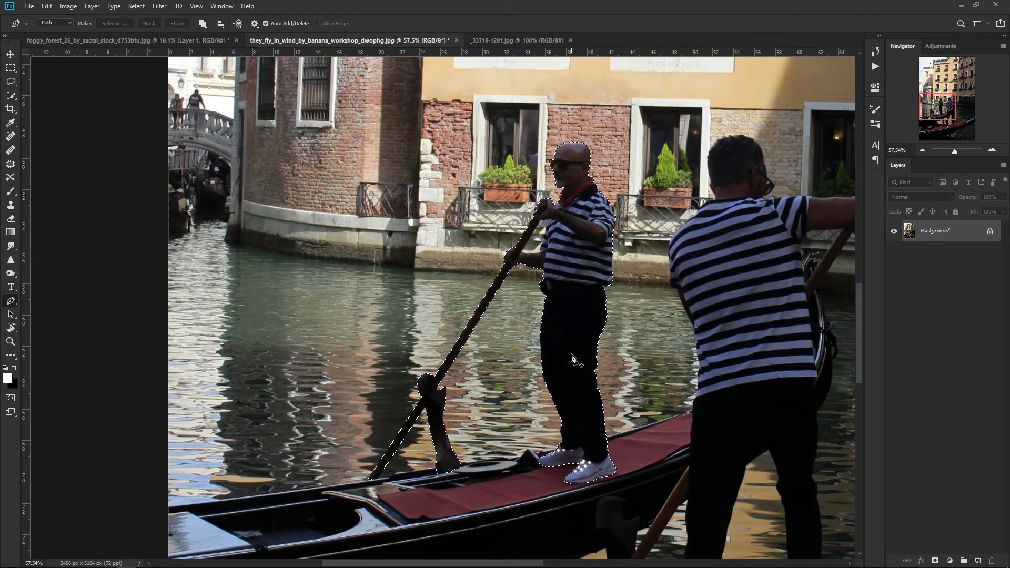
Copy the selected gondolier onto Layer 1 with Ctrl+J and hide the Background layer.
{"action": "key", "text": "ctrl+j"}
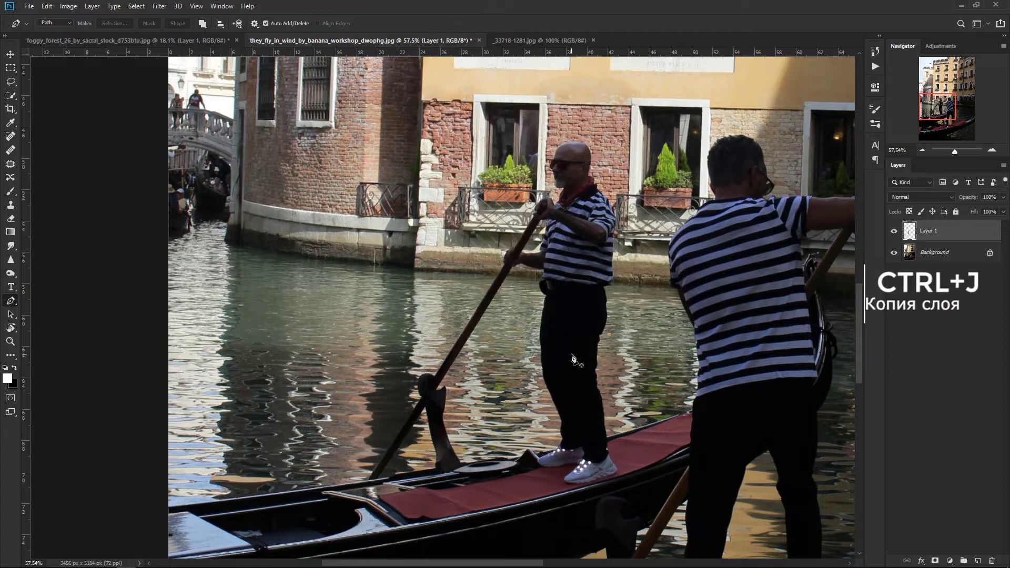
{"action": "left_click", "coordinate": [894, 253]}
{"action": "scroll", "coordinate": [540, 256], "scroll_direction": "up", "scroll_amount": 3}
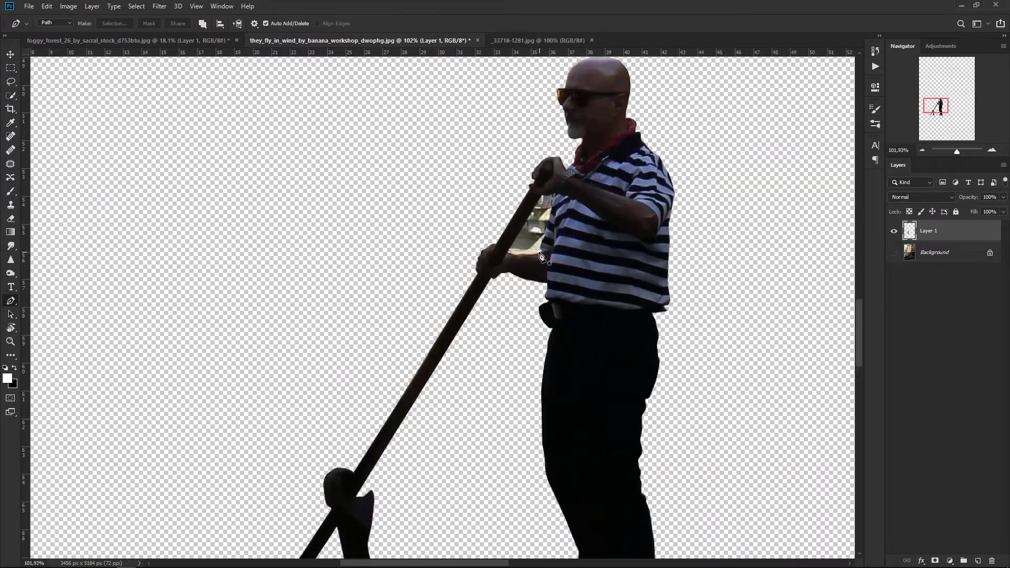
{"action": "scroll", "coordinate": [539, 263], "scroll_direction": "up", "scroll_amount": 3}
{"action": "scroll", "coordinate": [536, 273], "scroll_direction": "up", "scroll_amount": 2}
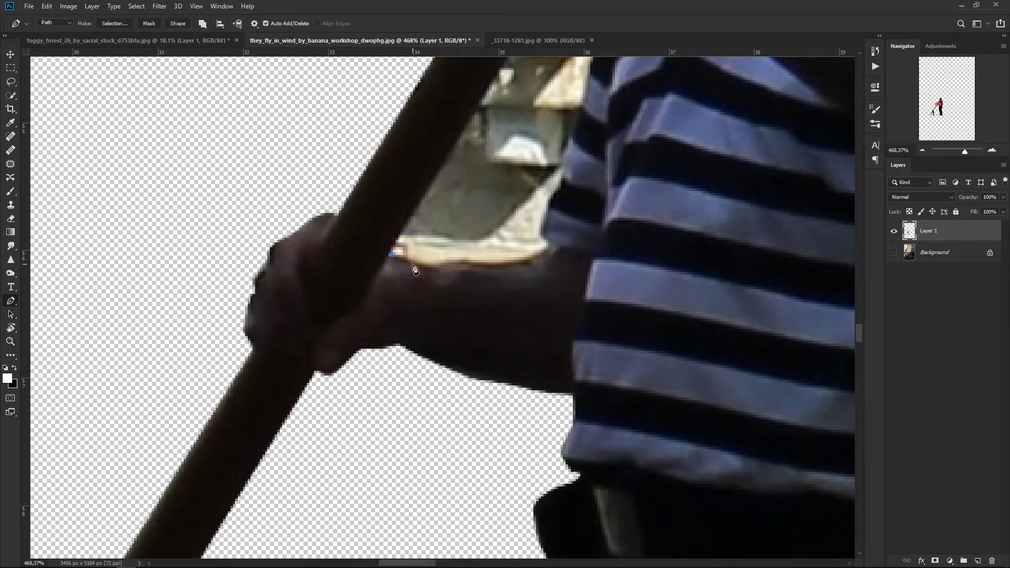
Pen-trace the background gap between the gondolier's arm and shirt and turn it into a selection.
{"action": "left_click", "coordinate": [510, 273]}
{"action": "left_click_drag", "start_coordinate": [528, 265], "coordinate": [536, 262]}
{"action": "left_click_drag", "start_coordinate": [588, 95], "coordinate": [583, 282]}
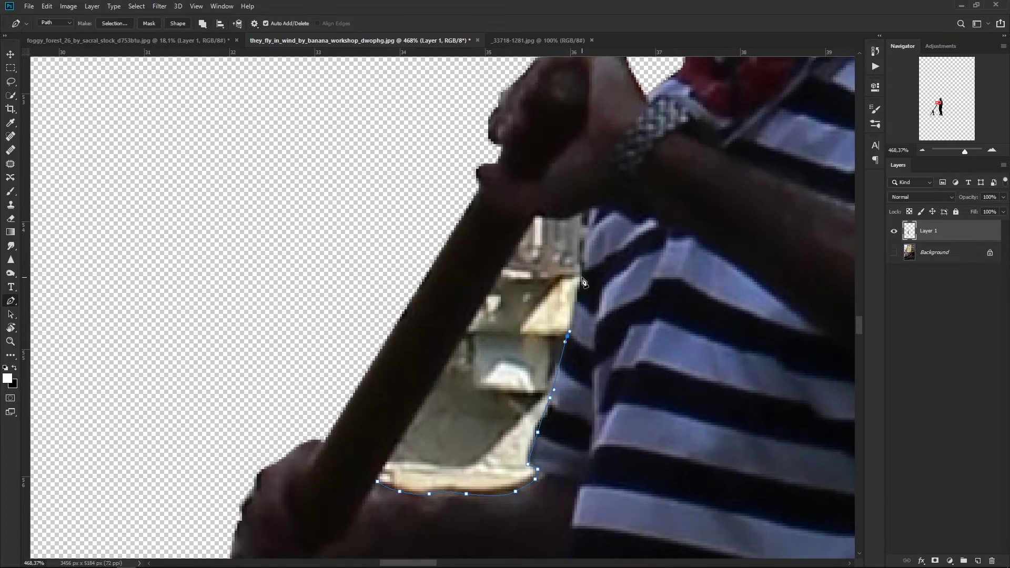
{"action": "left_click", "coordinate": [589, 210]}
{"action": "left_click_drag", "start_coordinate": [569, 215], "coordinate": [567, 221]}
{"action": "left_click_drag", "start_coordinate": [452, 354], "coordinate": [443, 369]}
{"action": "right_click", "coordinate": [492, 336]}
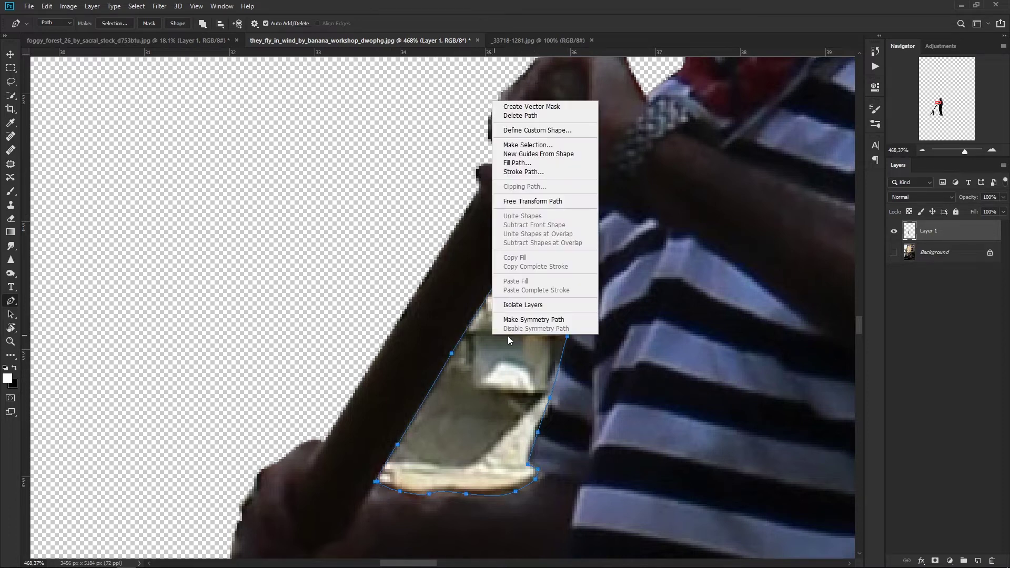
{"action": "left_click", "coordinate": [547, 152]}
{"action": "left_click", "coordinate": [542, 148]}
Delete the selected background patch and deselect.
{"action": "key", "text": "Delete"}
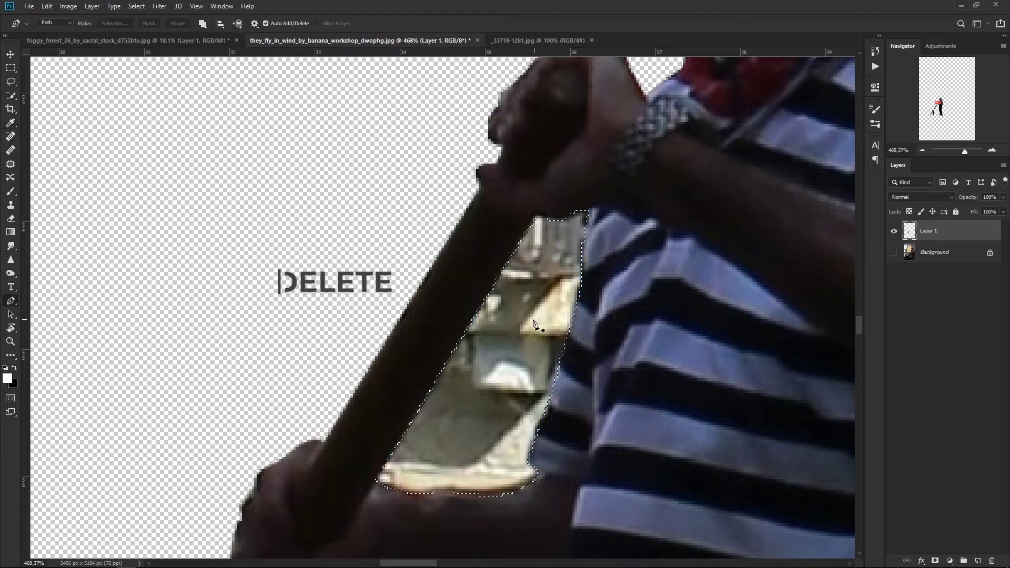
{"action": "scroll", "coordinate": [529, 322], "scroll_direction": "down", "scroll_amount": 3}
{"action": "scroll", "coordinate": [534, 327], "scroll_direction": "down", "scroll_amount": 3}
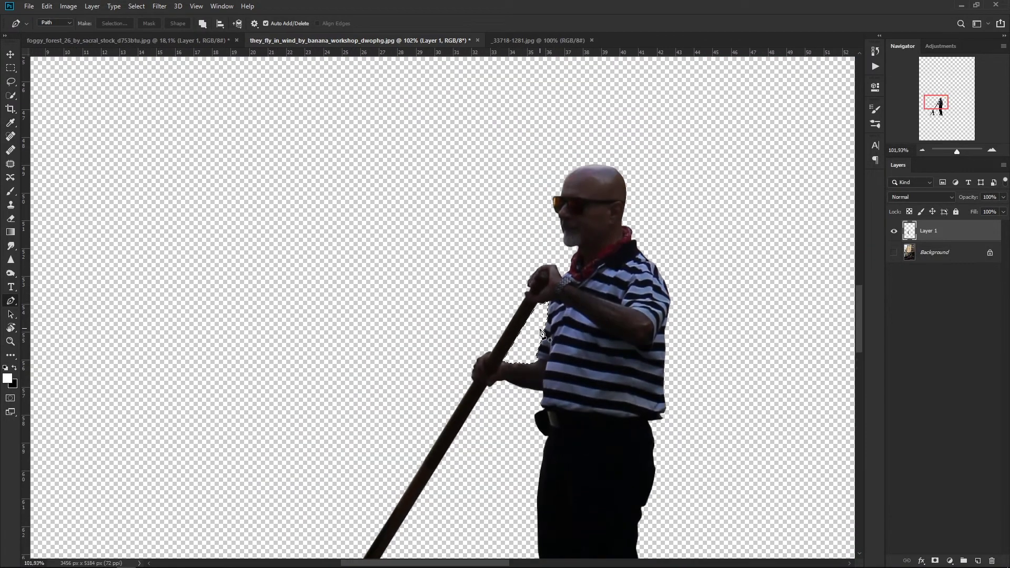
{"action": "scroll", "coordinate": [541, 333], "scroll_direction": "down", "scroll_amount": 3}
{"action": "scroll", "coordinate": [542, 335], "scroll_direction": "down", "scroll_amount": 2}
{"action": "scroll", "coordinate": [545, 336], "scroll_direction": "down", "scroll_amount": 2}
{"action": "scroll", "coordinate": [547, 336], "scroll_direction": "down", "scroll_amount": 1}
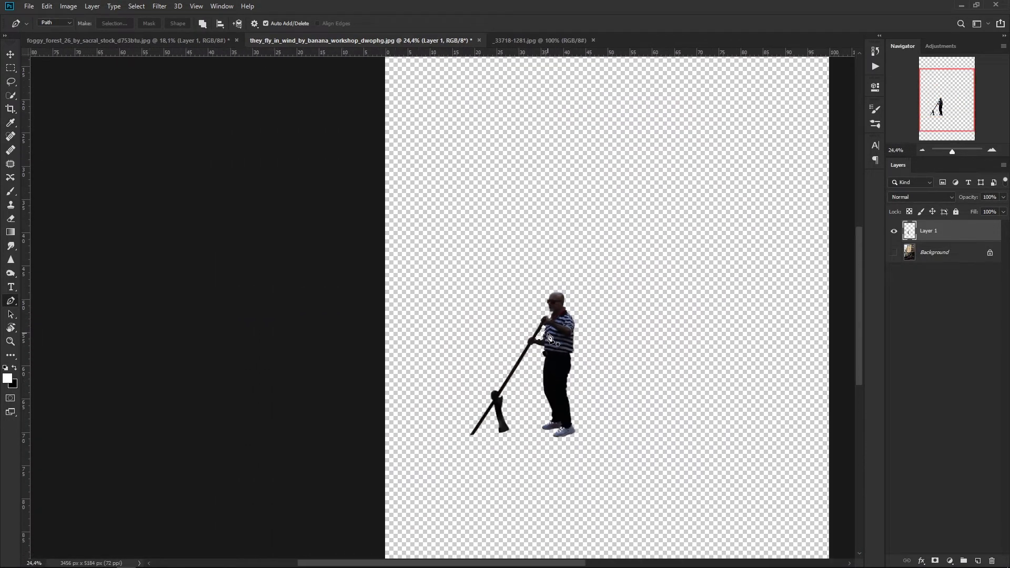
{"action": "key", "text": "ctrl+d"}
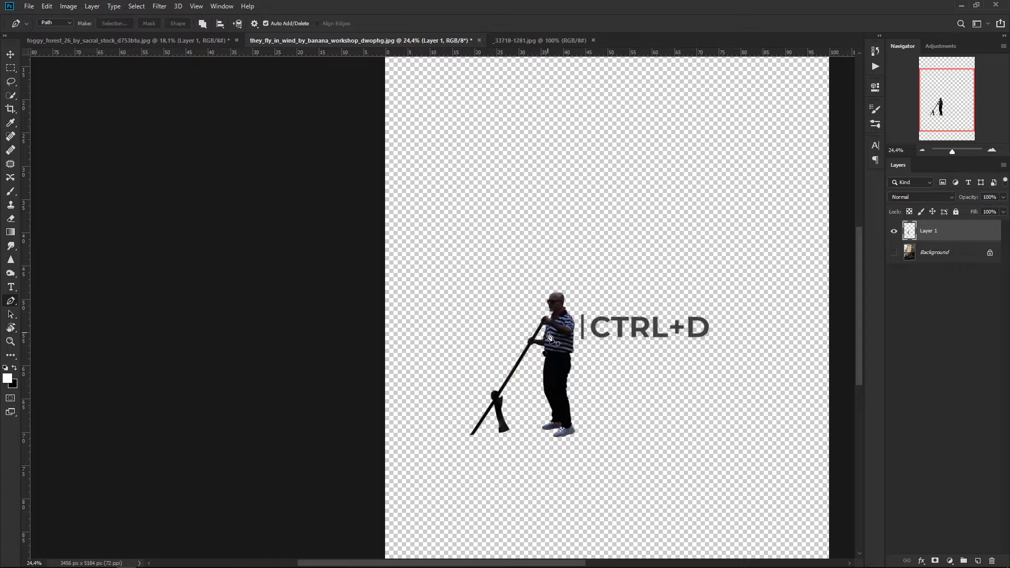
Move the gondolier into the sneaker composite and flip him horizontally.
{"action": "key", "text": "v"}
{"action": "mouse_move", "coordinate": [558, 341]}
{"action": "left_mouse_down"}
{"action": "mouse_move", "coordinate": [416, 242]}
{"action": "mouse_move", "coordinate": [429, 267]}
{"action": "left_mouse_up"}
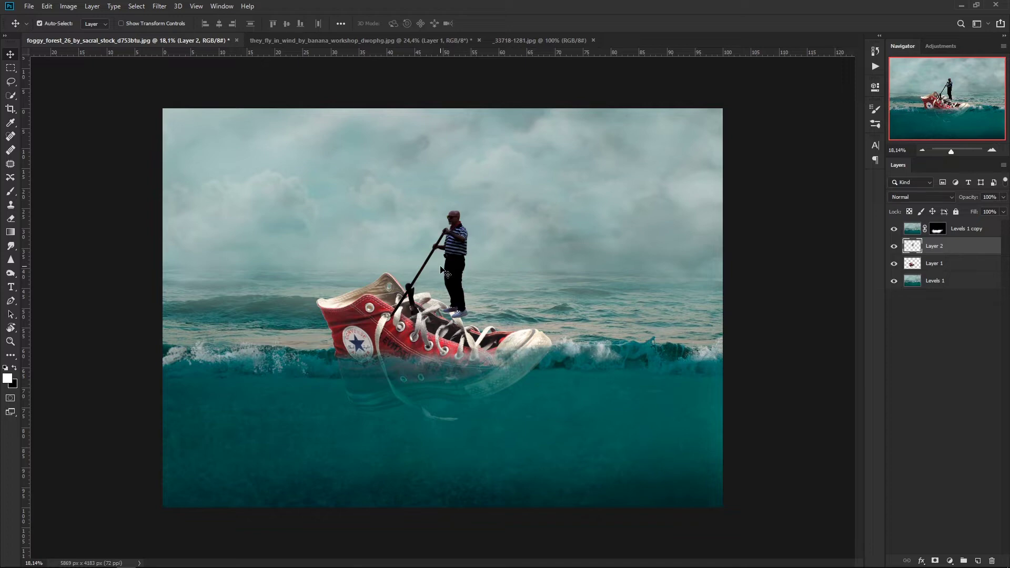
{"action": "key", "text": "ctrl+t"}
{"action": "right_click", "coordinate": [436, 266]}
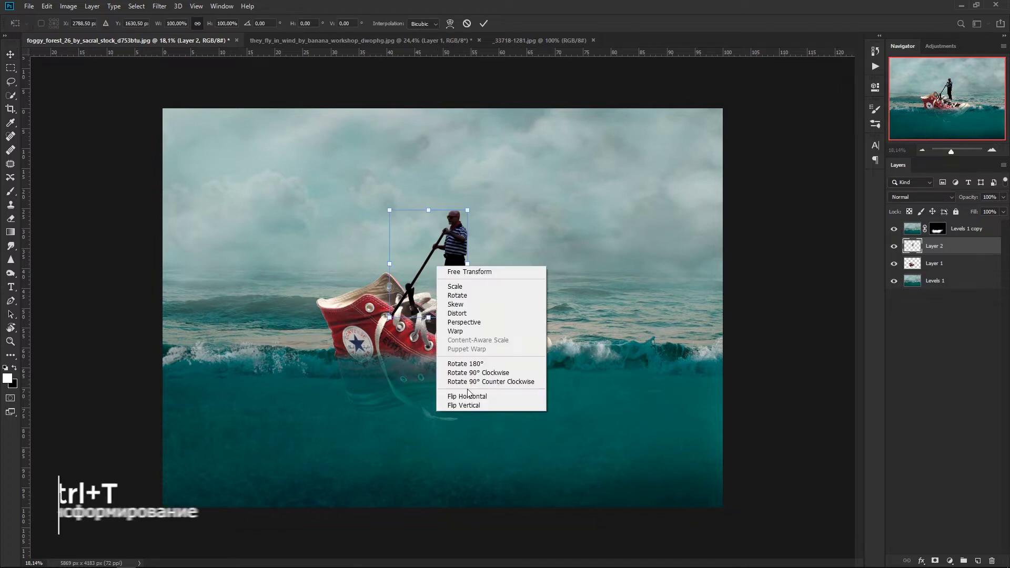
{"action": "left_click", "coordinate": [463, 399]}
Scale the gondolier to about 112% and stand him inside the red sneaker, then commit.
{"action": "scroll", "coordinate": [436, 300], "scroll_direction": "up", "scroll_amount": 5}
{"action": "left_click_drag", "start_coordinate": [531, 351], "coordinate": [582, 427]}
{"action": "left_click_drag", "start_coordinate": [473, 263], "coordinate": [572, 291]}
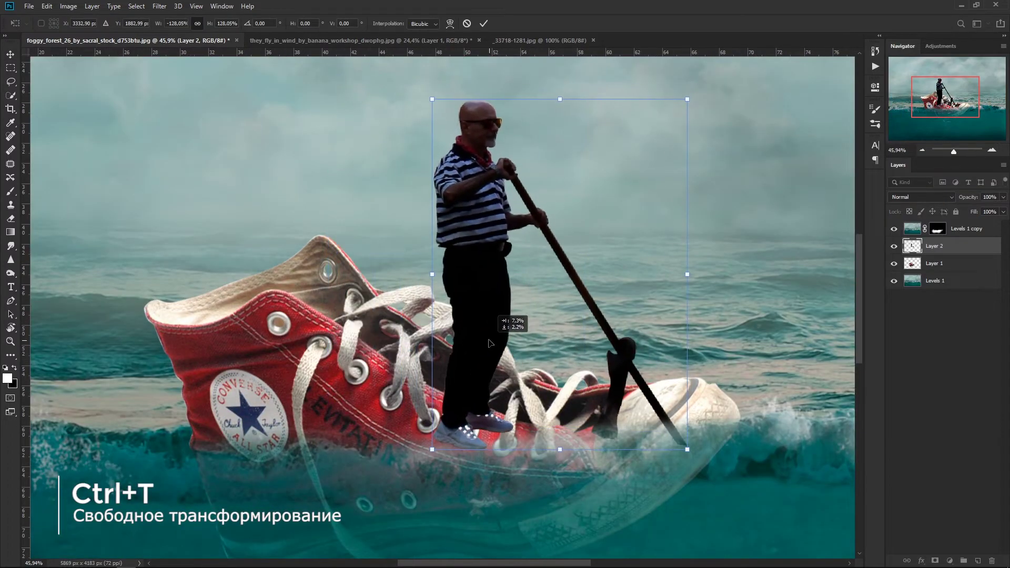
{"action": "scroll", "coordinate": [522, 343], "scroll_direction": "down", "scroll_amount": 3}
{"action": "left_click_drag", "start_coordinate": [544, 202], "coordinate": [529, 223]}
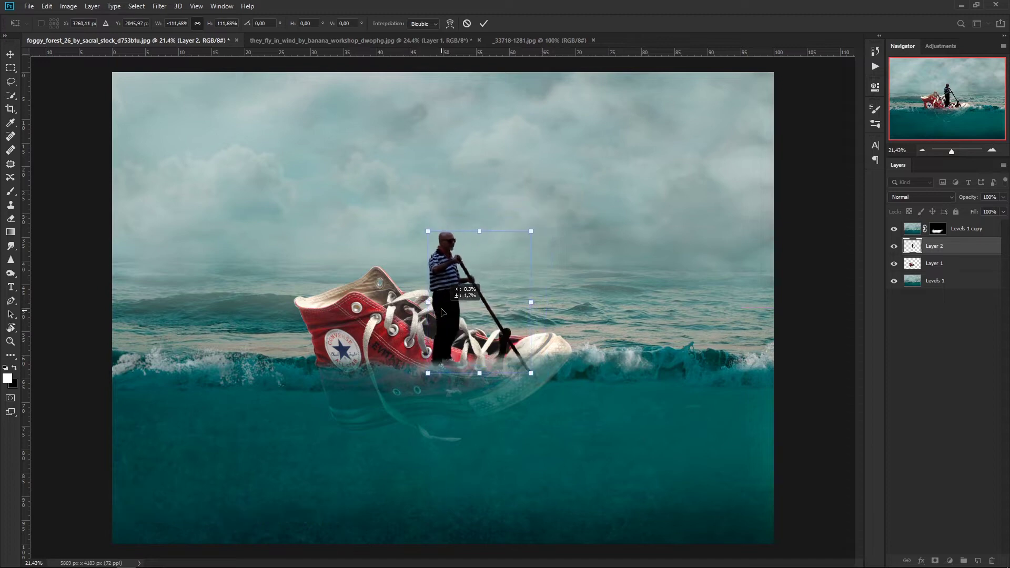
{"action": "mouse_move", "coordinate": [439, 309]}
{"action": "left_mouse_down"}
{"action": "mouse_move", "coordinate": [446, 322]}
{"action": "mouse_move", "coordinate": [444, 307]}
{"action": "left_mouse_up"}
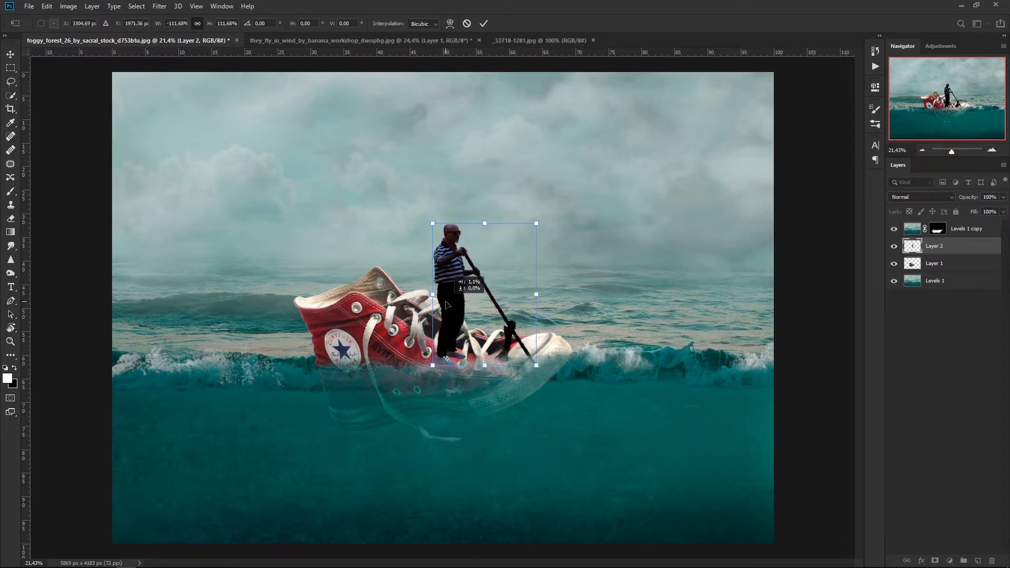
{"action": "left_click_drag", "start_coordinate": [443, 307], "coordinate": [499, 321]}
{"action": "key", "text": "Return"}
{"action": "scroll", "coordinate": [495, 315], "scroll_direction": "up", "scroll_amount": 3, "text": "alt"}
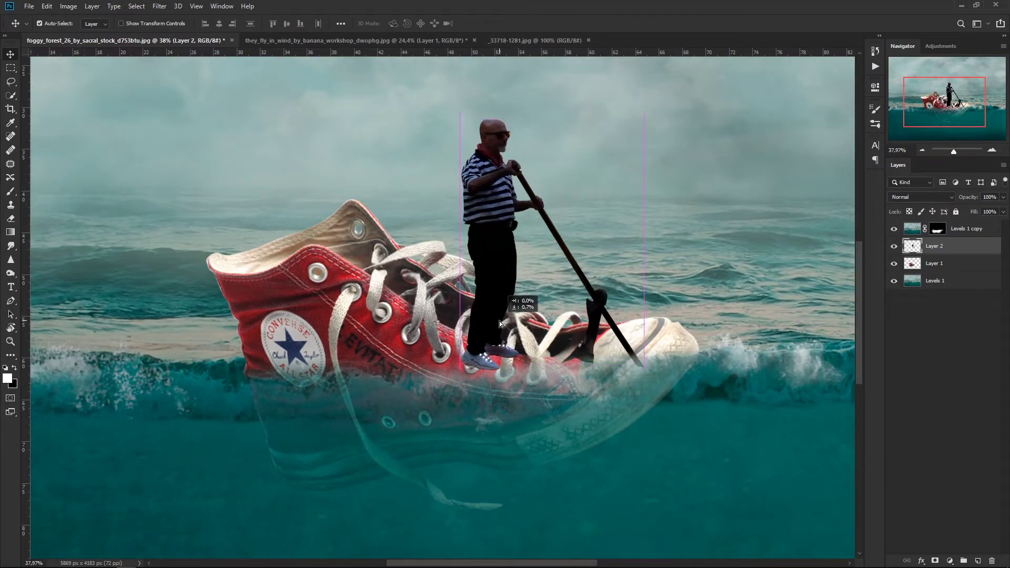
{"action": "scroll", "coordinate": [500, 321], "scroll_direction": "up", "scroll_amount": 3, "text": "alt"}
Add a layer mask to Layer 2 and hide the gondolier's feet behind the laces with a soft round brush.
{"action": "left_click", "coordinate": [936, 559]}
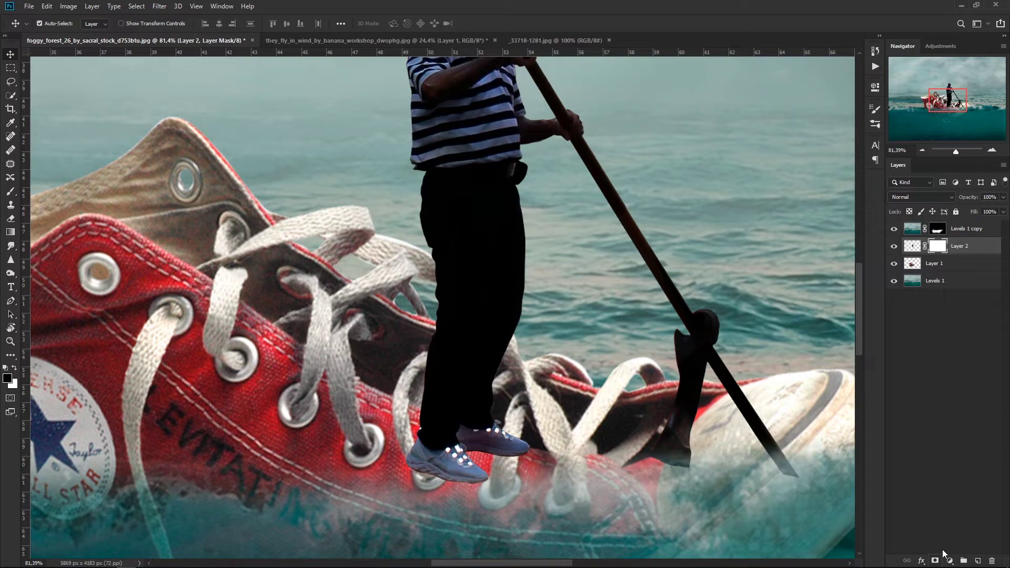
{"action": "left_click", "coordinate": [11, 194]}
{"action": "left_click_drag", "start_coordinate": [416, 463], "coordinate": [516, 442]}
{"action": "right_click", "coordinate": [481, 458]}
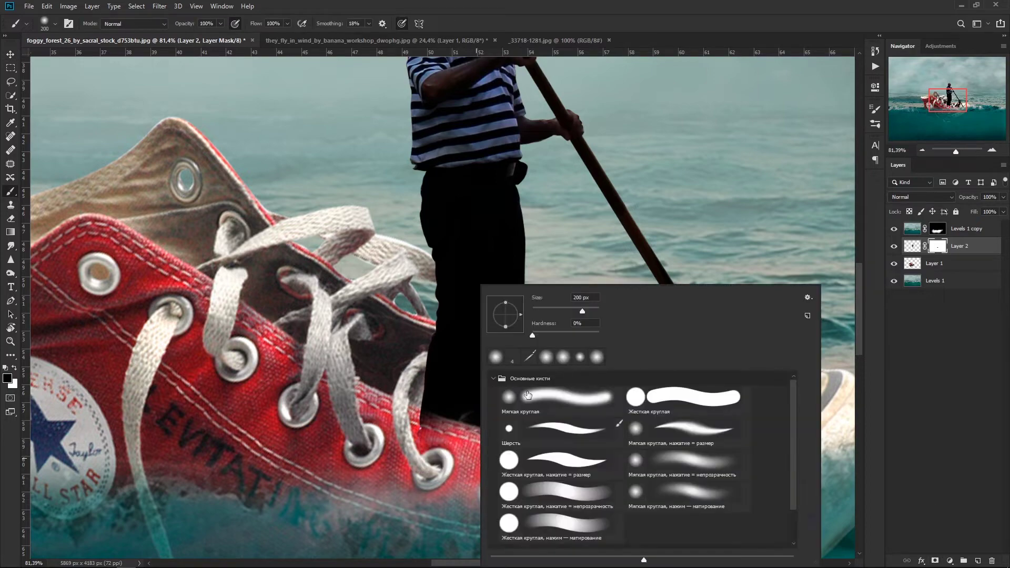
{"action": "double_click", "coordinate": [527, 395]}
{"action": "left_click_drag", "start_coordinate": [437, 415], "coordinate": [506, 427]}
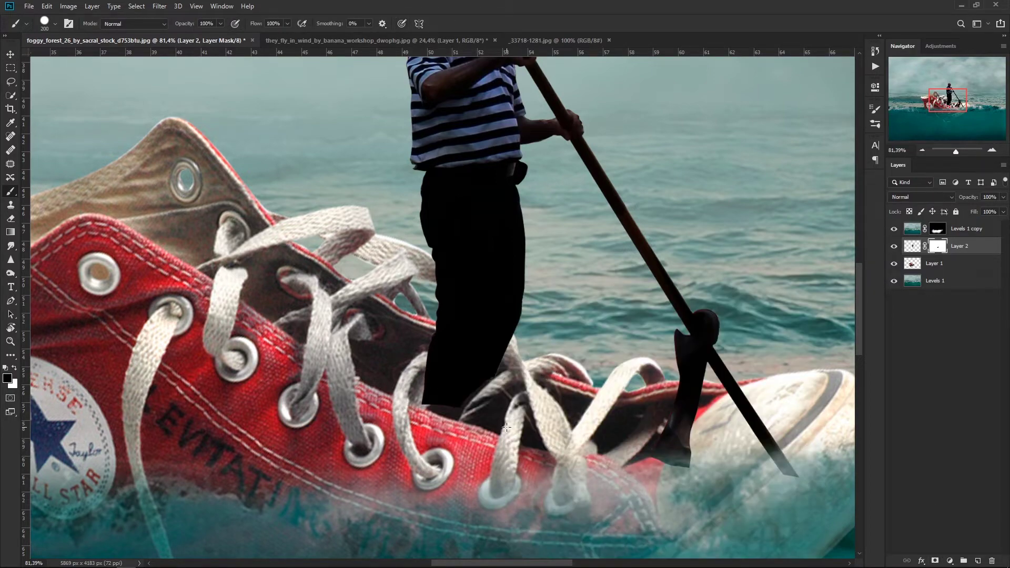
Restore the trouser leg's edge on the mask with a smaller brush.
{"action": "scroll", "coordinate": [506, 427], "scroll_direction": "up", "scroll_amount": 5}
{"action": "key", "text": "x"}
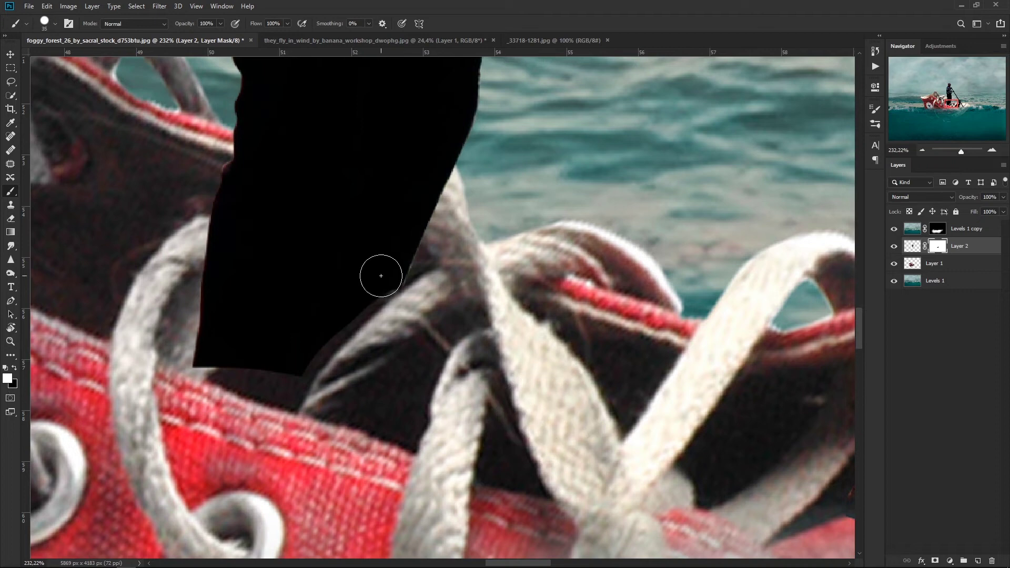
{"action": "mouse_move", "coordinate": [381, 275]}
{"action": "left_mouse_down"}
{"action": "mouse_move", "coordinate": [345, 306]}
{"action": "mouse_move", "coordinate": [203, 373]}
{"action": "mouse_move", "coordinate": [263, 401]}
{"action": "mouse_move", "coordinate": [305, 392]}
{"action": "left_mouse_up"}
{"action": "key", "text": "bracketleft"}
{"action": "key", "text": "bracketleft"}
{"action": "key", "text": "bracketleft"}
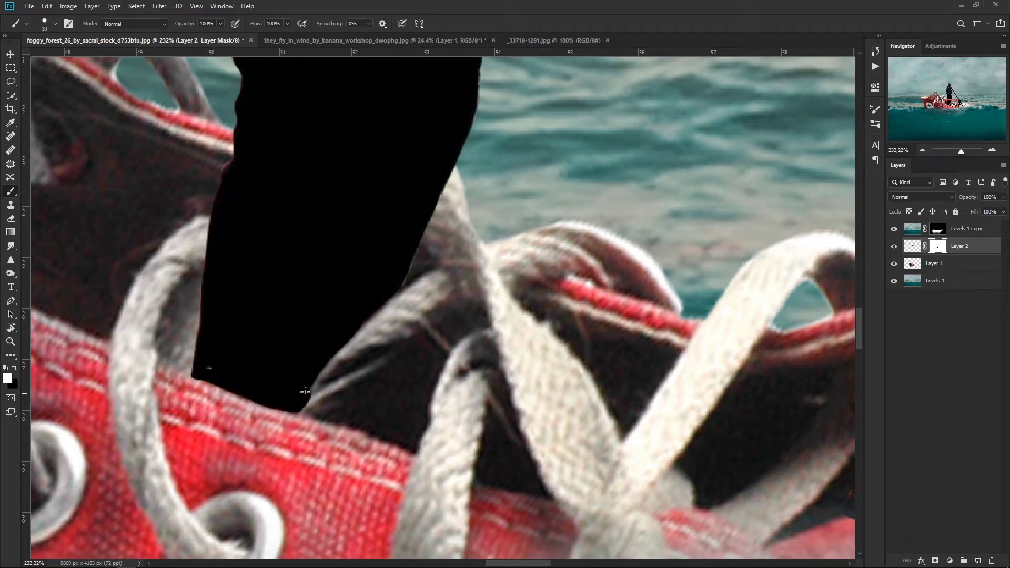
{"action": "scroll", "coordinate": [311, 386], "scroll_direction": "down", "scroll_amount": 3}
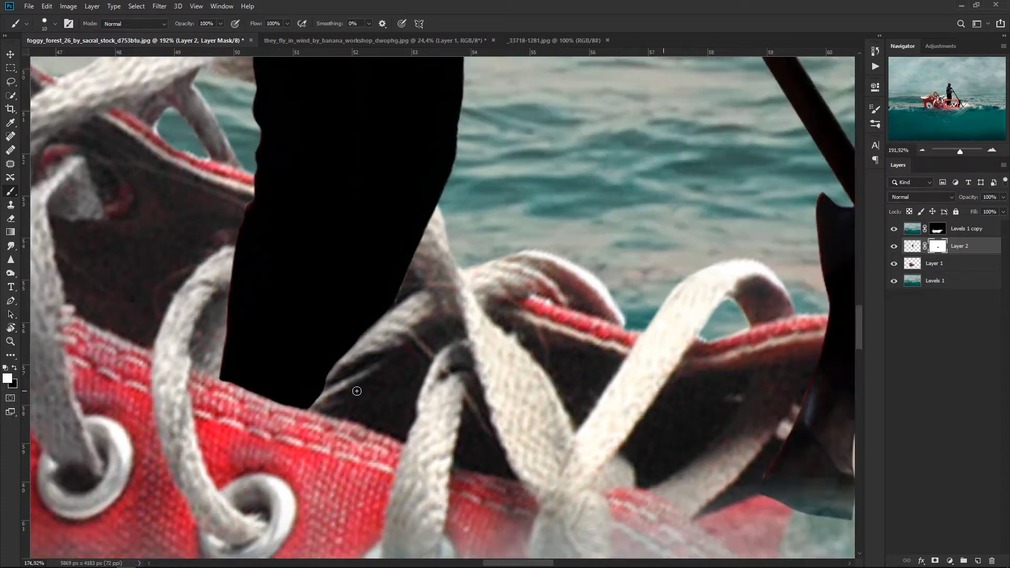
{"action": "scroll", "coordinate": [354, 390], "scroll_direction": "down", "scroll_amount": 5}
{"action": "scroll", "coordinate": [659, 374], "scroll_direction": "up", "scroll_amount": 5}
Mask out the paddle blade and shaft below the sneaker's red rim.
{"action": "key", "text": "x"}
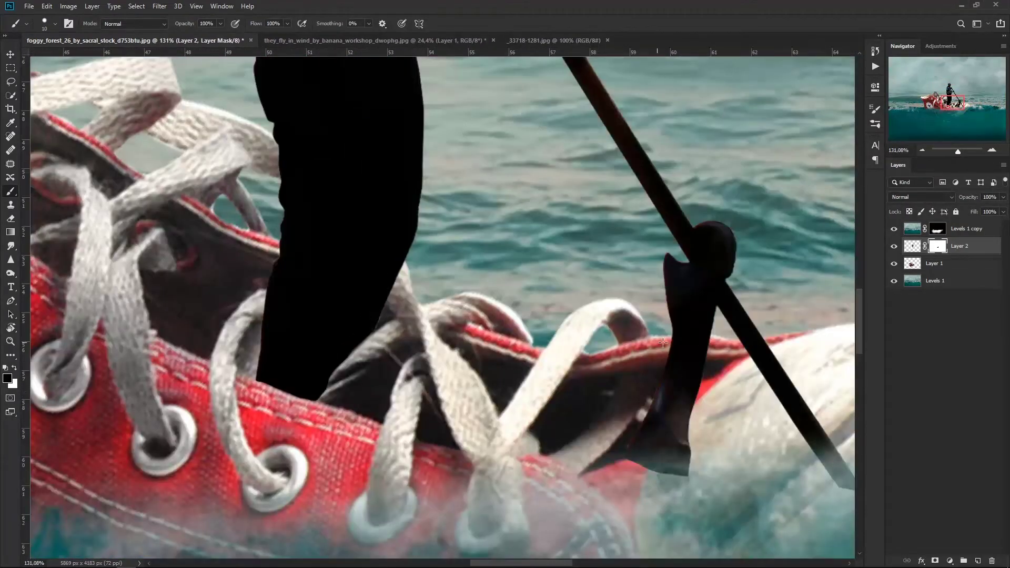
{"action": "left_click_drag", "start_coordinate": [658, 343], "coordinate": [783, 349]}
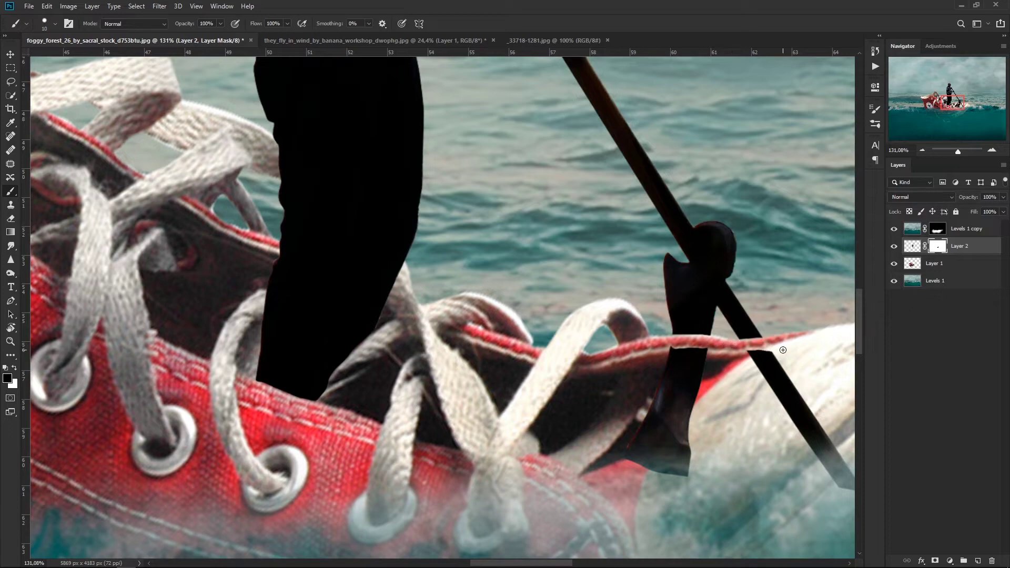
{"action": "scroll", "coordinate": [674, 387], "scroll_direction": "up", "scroll_amount": 3}
{"action": "key", "text": "bracketright"}
{"action": "key", "text": "bracketright"}
{"action": "key", "text": "bracketright"}
{"action": "mouse_move", "coordinate": [674, 380]}
{"action": "left_mouse_down"}
{"action": "mouse_move", "coordinate": [688, 463]}
{"action": "mouse_move", "coordinate": [631, 526]}
{"action": "left_mouse_up"}
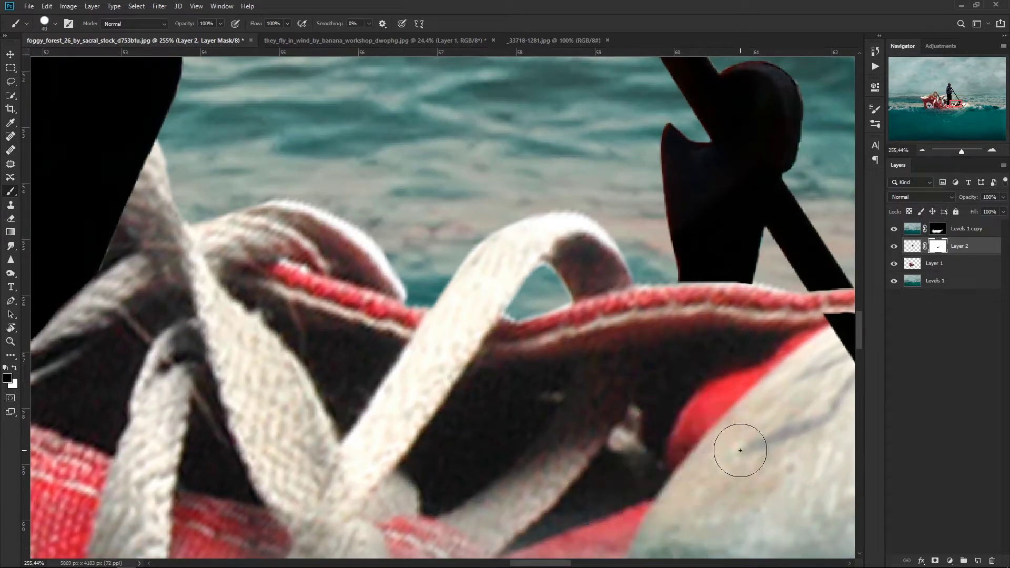
{"action": "key", "text": "bracketright"}
{"action": "key", "text": "x"}
{"action": "scroll", "coordinate": [767, 248], "scroll_direction": "right", "scroll_amount": 5}
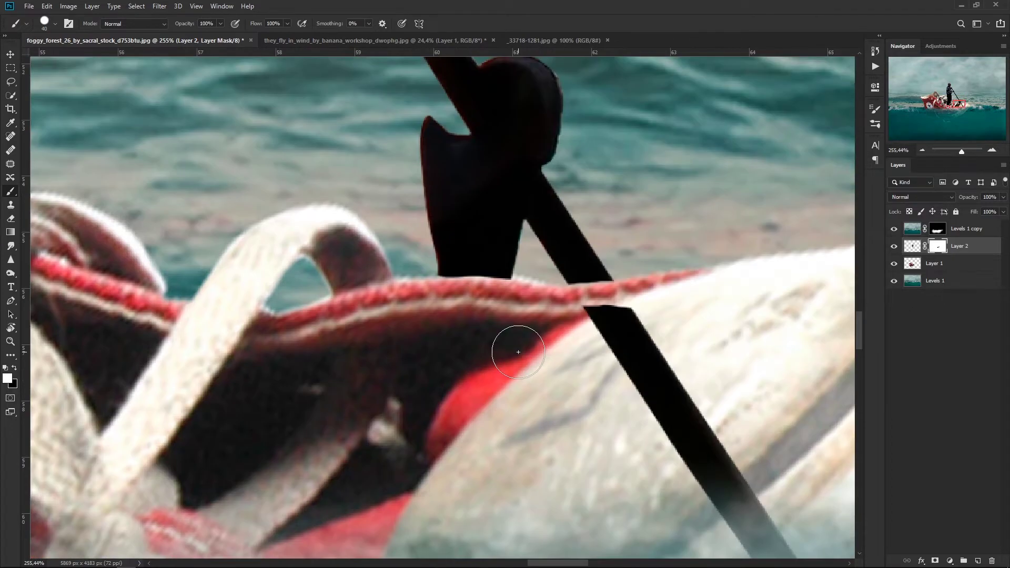
{"action": "key", "text": "x"}
{"action": "left_click_drag", "start_coordinate": [591, 334], "coordinate": [702, 451]}
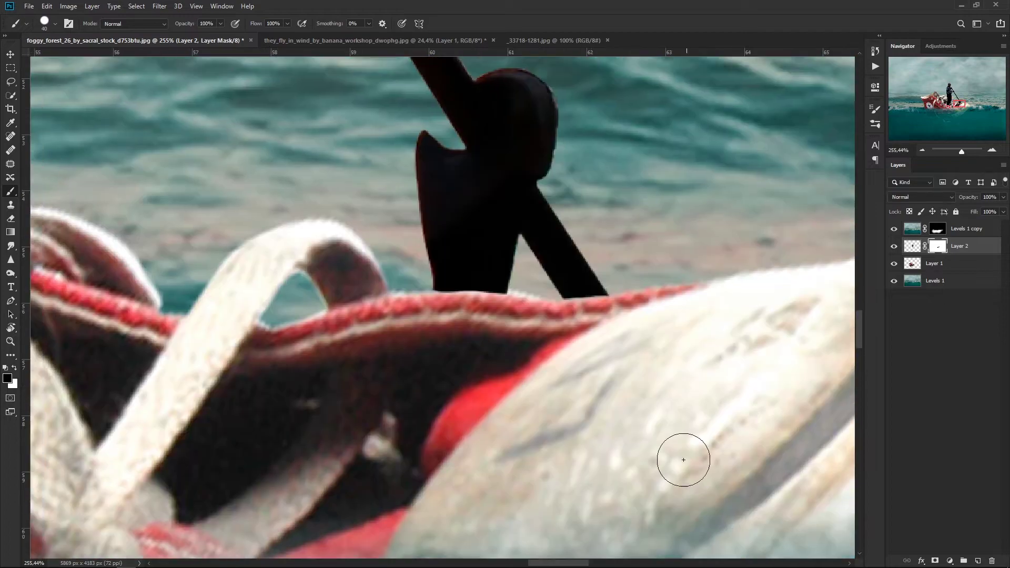
{"action": "key", "text": "x"}
{"action": "key", "text": "ctrl+0"}
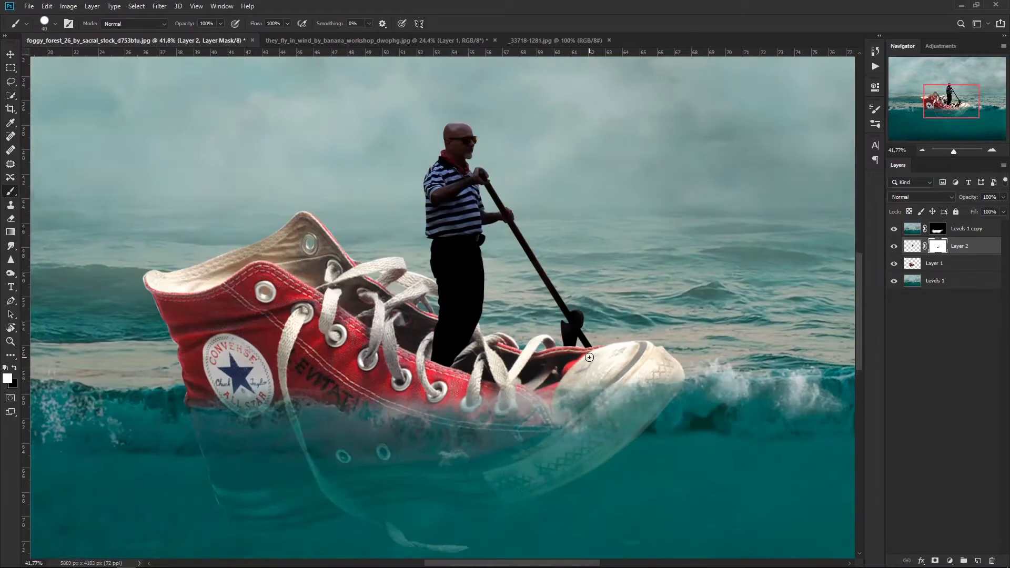
Target Layer 2's pixels and open the Camera Raw Filter zoomed in on the gondolier.
{"action": "left_click", "coordinate": [969, 254]}
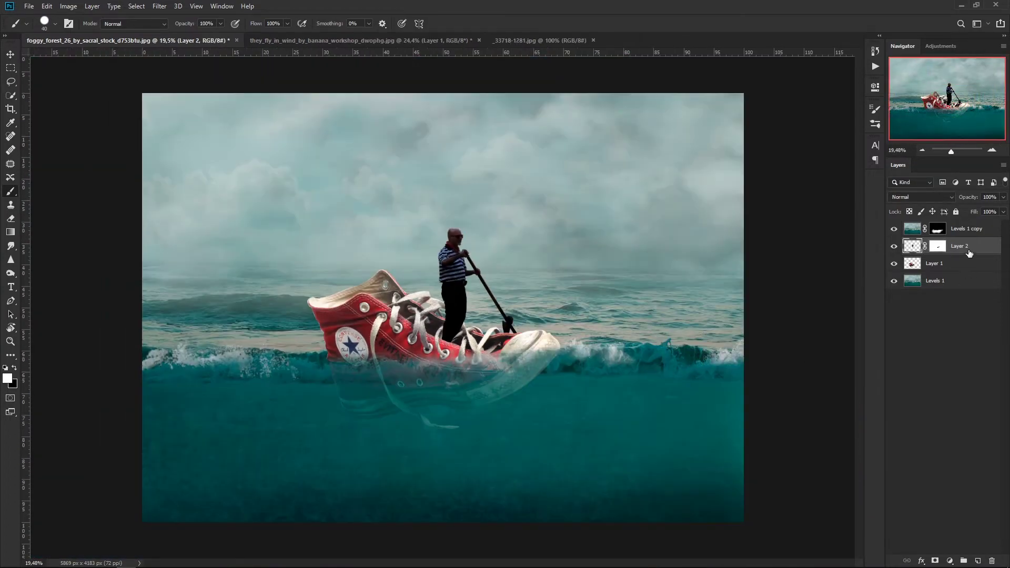
{"action": "left_click", "coordinate": [895, 247]}
{"action": "left_click", "coordinate": [160, 7]}
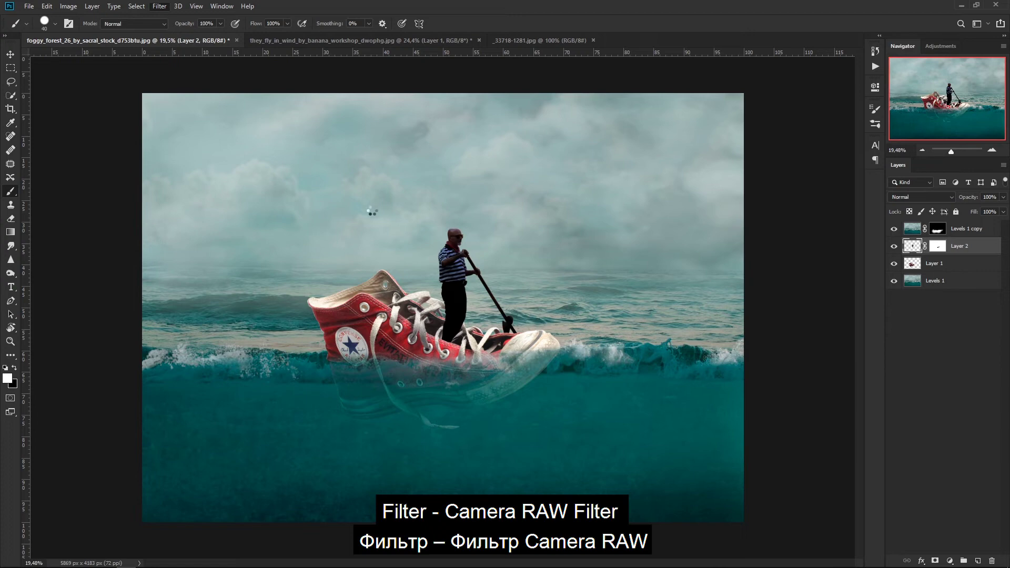
{"action": "key", "text": "ctrl+shift+a"}
{"action": "left_click", "coordinate": [419, 244]}
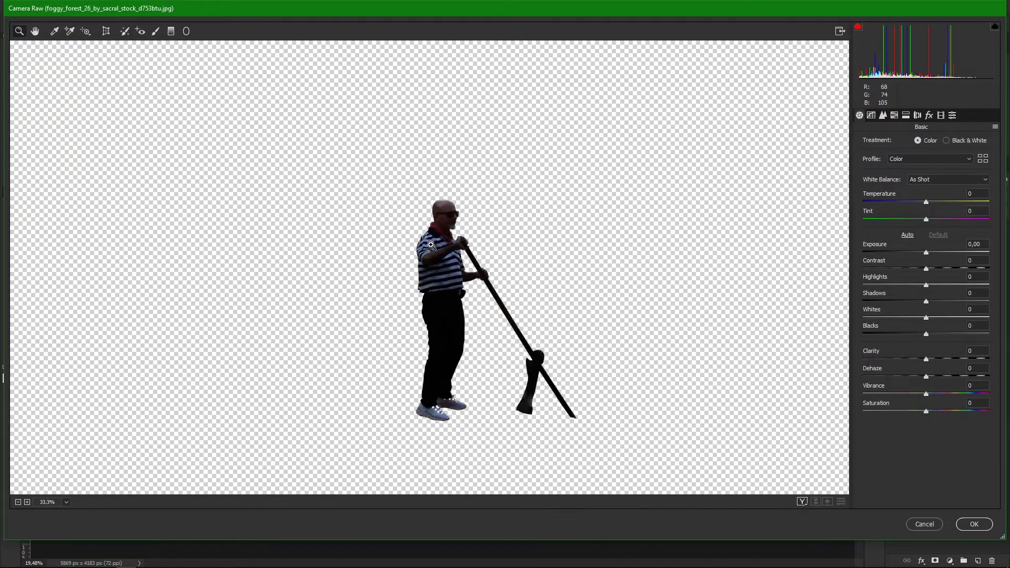
{"action": "left_click", "coordinate": [432, 247]}
Raise Exposure, Highlights, Blacks, Clarity and Saturation on the gondolier and apply.
{"action": "mouse_move", "coordinate": [925, 253]}
{"action": "left_mouse_down"}
{"action": "mouse_move", "coordinate": [951, 251]}
{"action": "mouse_move", "coordinate": [908, 287]}
{"action": "mouse_move", "coordinate": [938, 334]}
{"action": "left_mouse_up"}
{"action": "scroll", "coordinate": [613, 299], "scroll_direction": "down", "scroll_amount": 2}
{"action": "left_click_drag", "start_coordinate": [908, 285], "coordinate": [940, 284]}
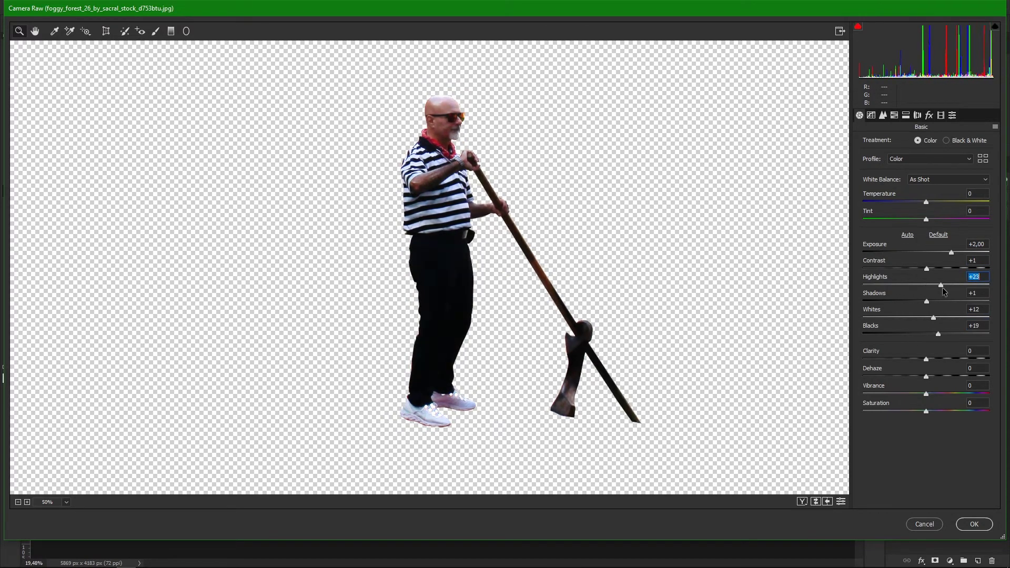
{"action": "mouse_move", "coordinate": [926, 359]}
{"action": "left_mouse_down"}
{"action": "mouse_move", "coordinate": [929, 411]}
{"action": "mouse_move", "coordinate": [941, 358]}
{"action": "left_mouse_up"}
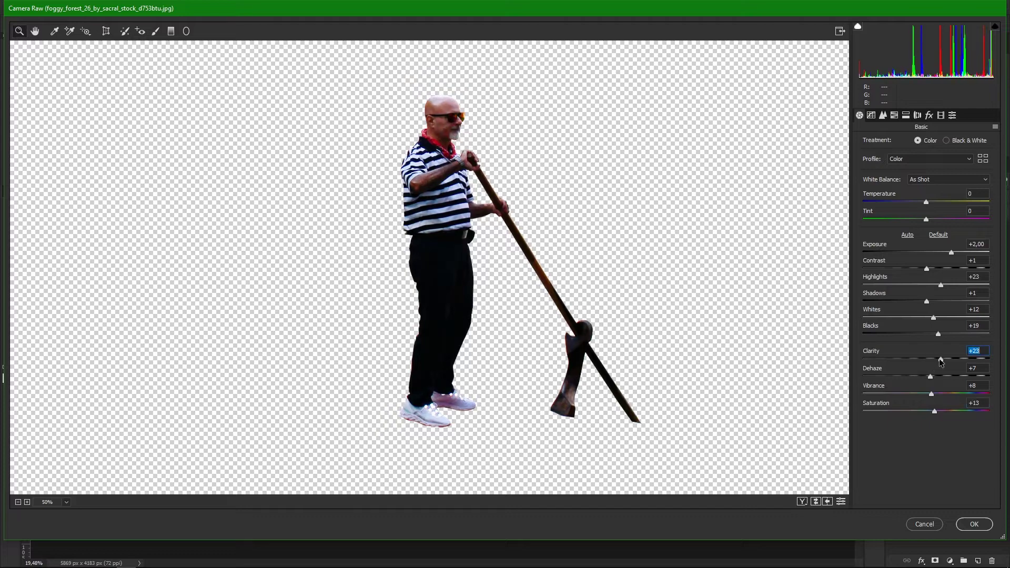
{"action": "left_click_drag", "start_coordinate": [927, 268], "coordinate": [953, 252]}
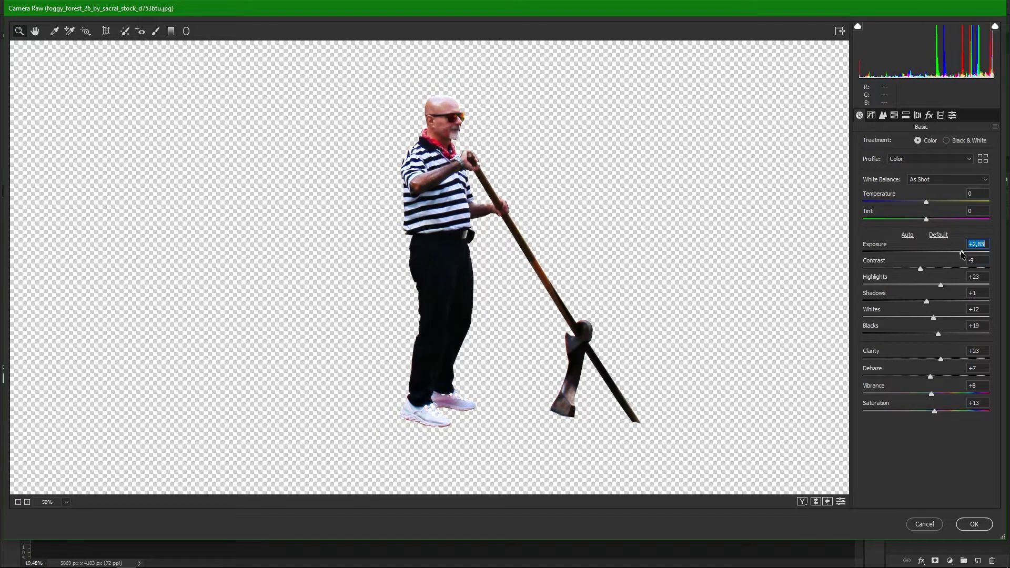
{"action": "key", "text": "Return"}
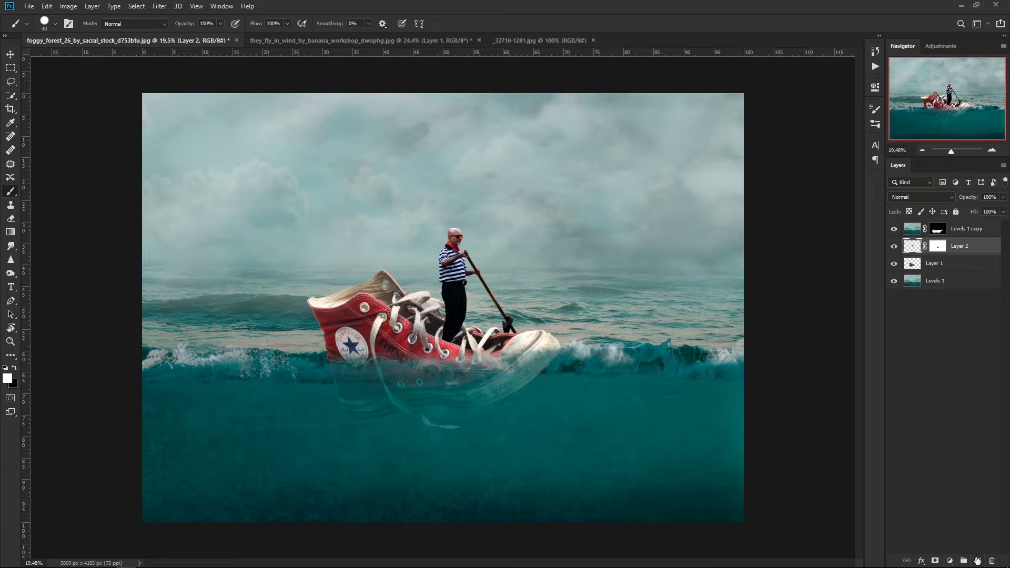
Add a new layer clipped to Layer 2, fill it with 50% gray and set it to Soft Light.
{"action": "left_click", "coordinate": [977, 560]}
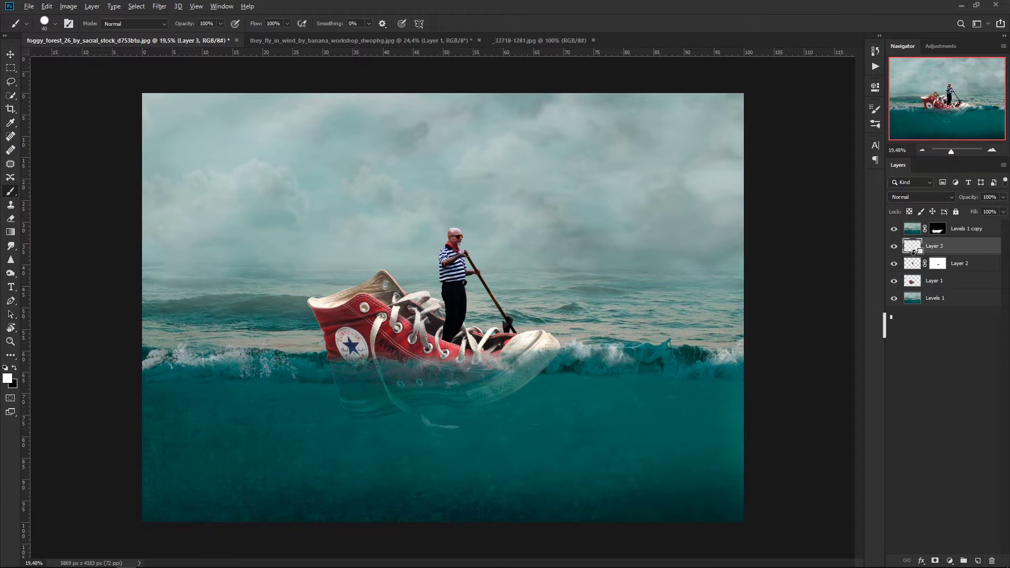
{"action": "left_click", "coordinate": [913, 252], "text": "alt"}
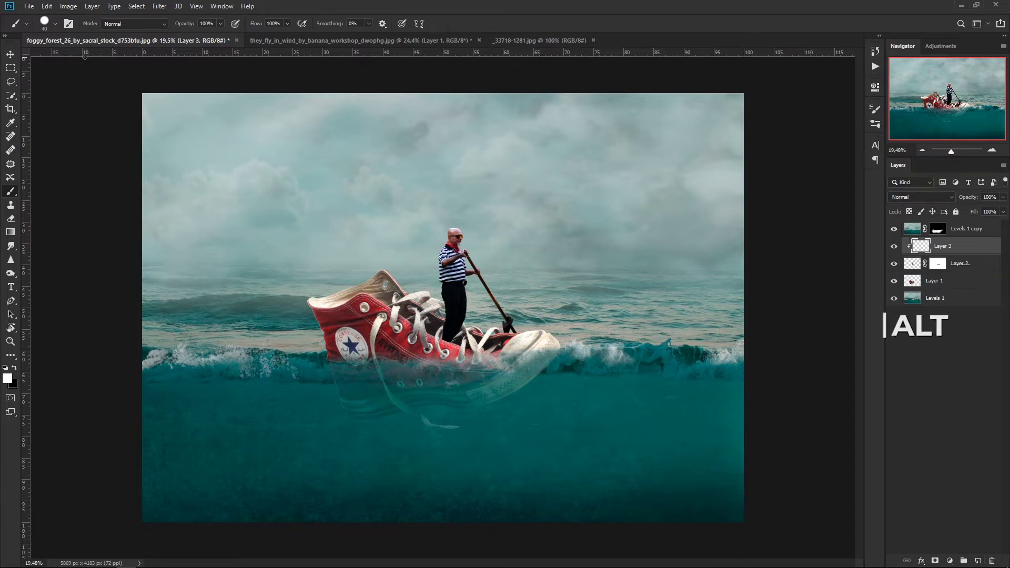
{"action": "left_click", "coordinate": [47, 6]}
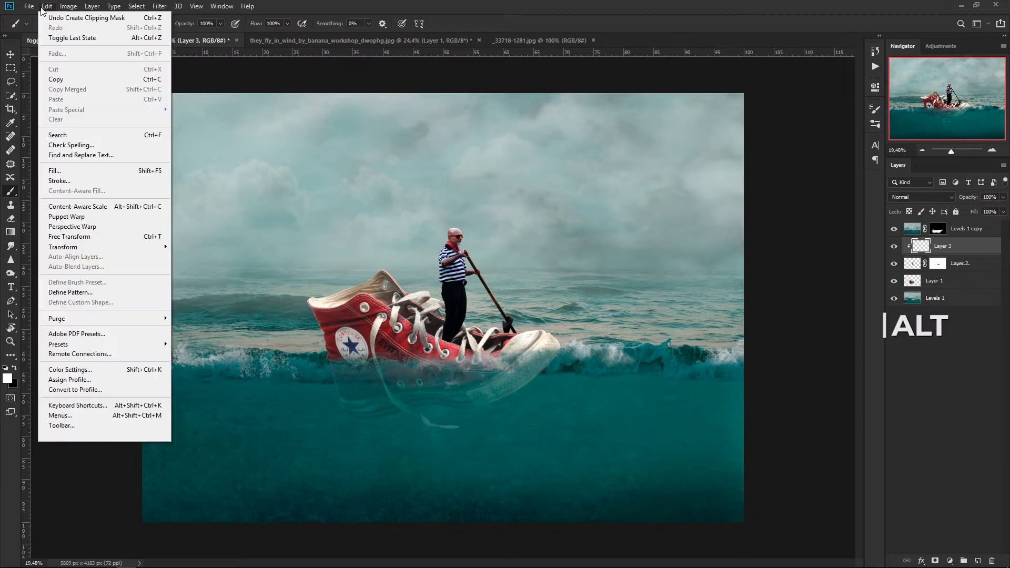
{"action": "left_click", "coordinate": [54, 170]}
{"action": "left_click", "coordinate": [478, 146]}
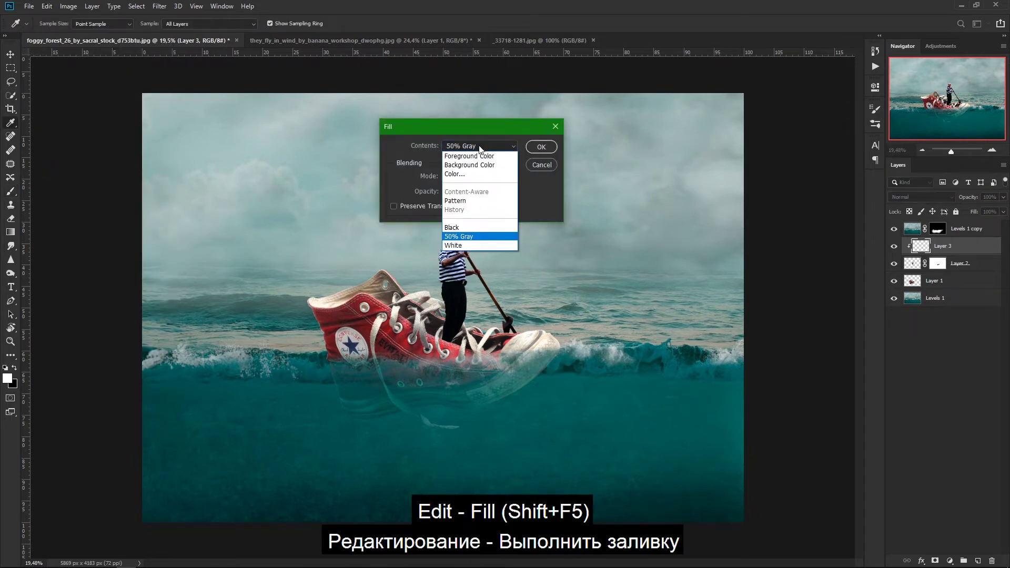
{"action": "left_click", "coordinate": [541, 146]}
{"action": "key", "text": "b"}
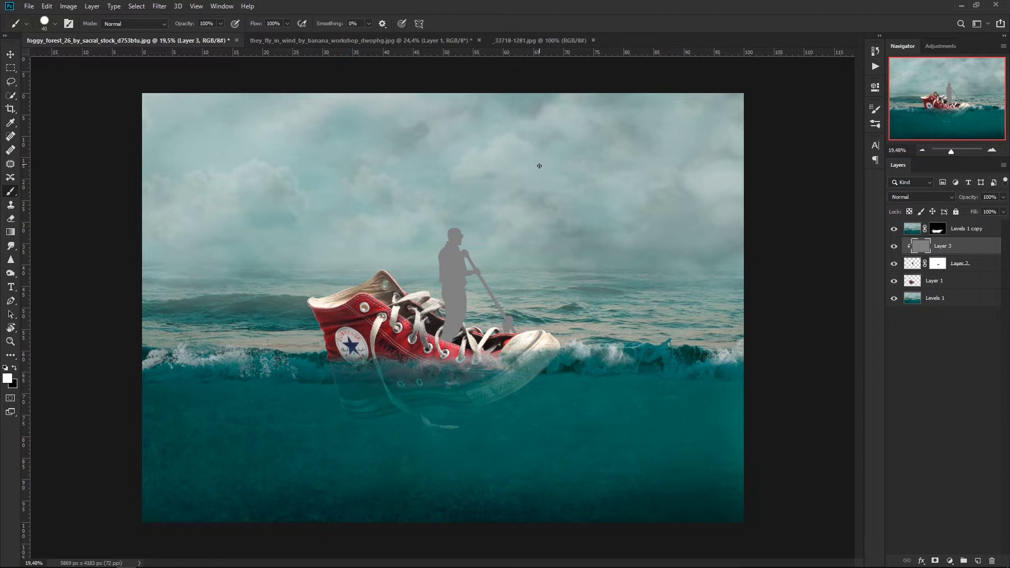
{"action": "left_click", "coordinate": [921, 196]}
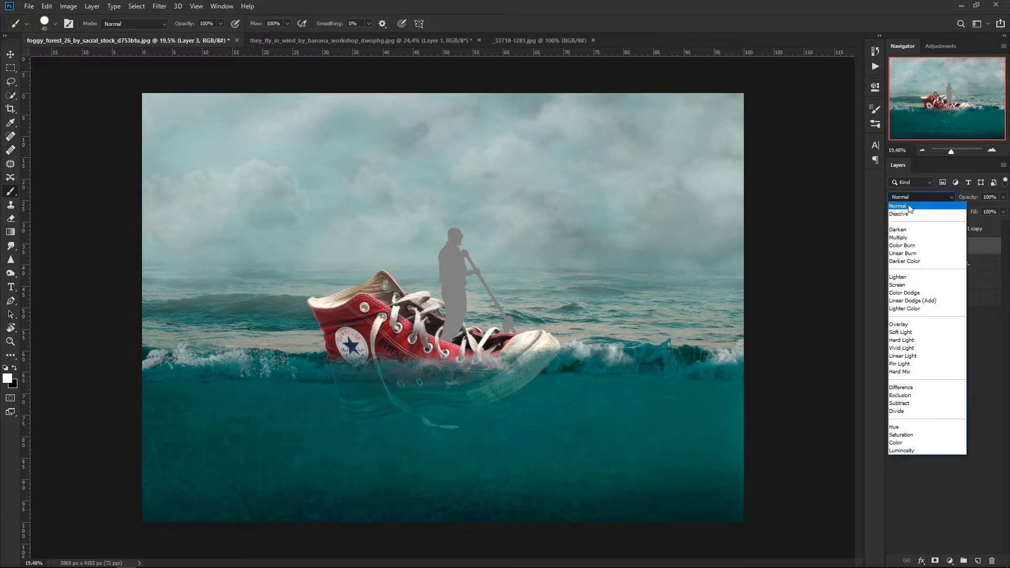
{"action": "left_click", "coordinate": [905, 330]}
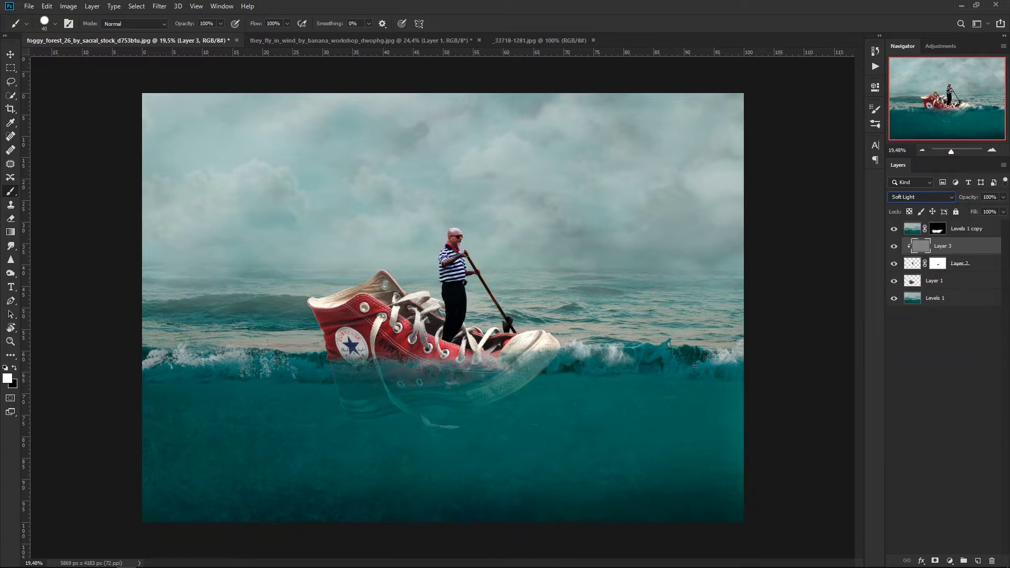
{"action": "right_click", "coordinate": [11, 273]}
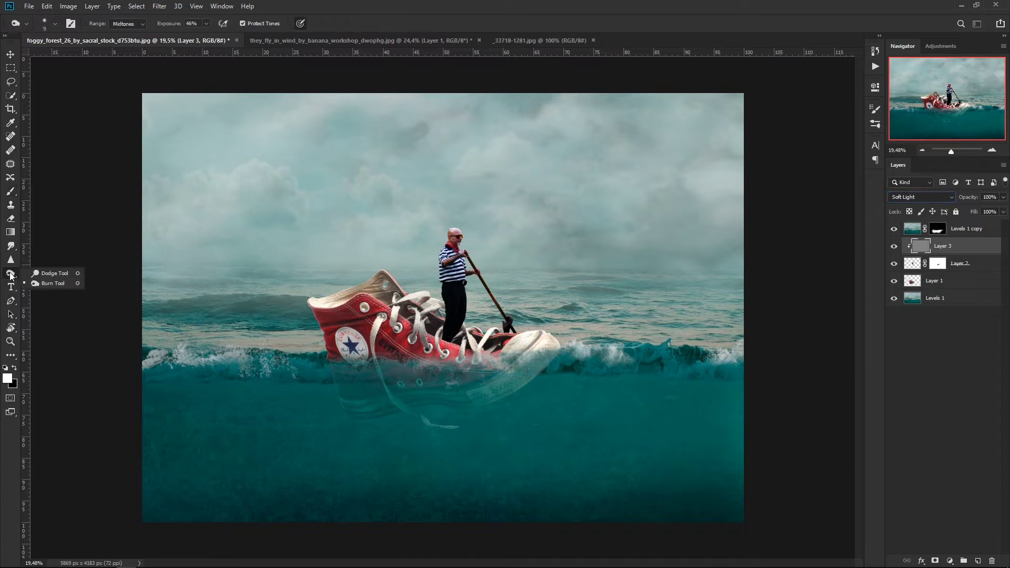
Burn the gondolier's beard area on the gray Soft Light layer.
{"action": "left_click", "coordinate": [38, 279]}
{"action": "scroll", "coordinate": [458, 258], "scroll_direction": "up", "scroll_amount": 3}
{"action": "scroll", "coordinate": [473, 252], "scroll_direction": "up", "scroll_amount": 5}
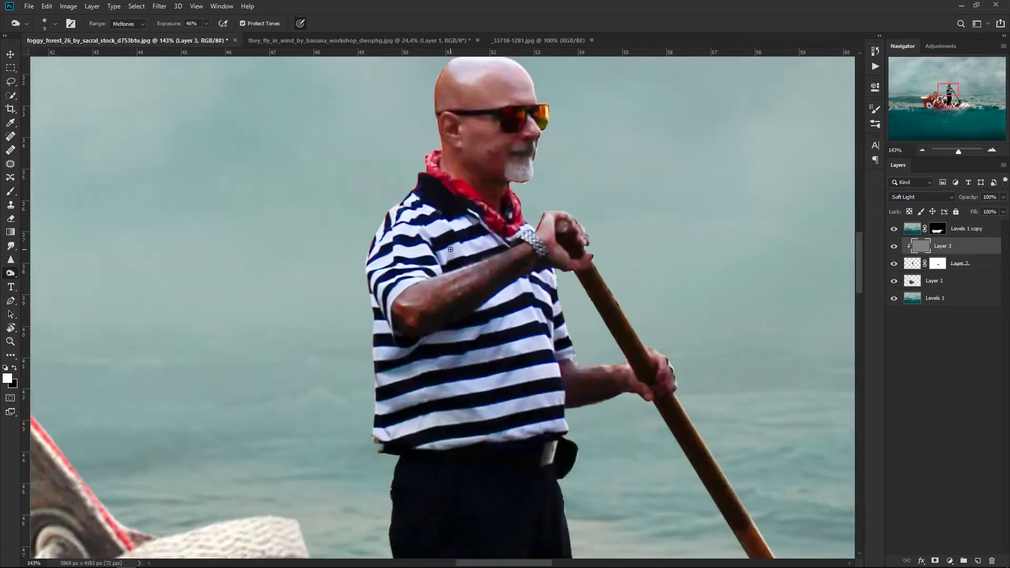
{"action": "scroll", "coordinate": [472, 252], "scroll_direction": "up", "scroll_amount": 2}
{"action": "left_click_drag", "start_coordinate": [513, 213], "coordinate": [501, 320]}
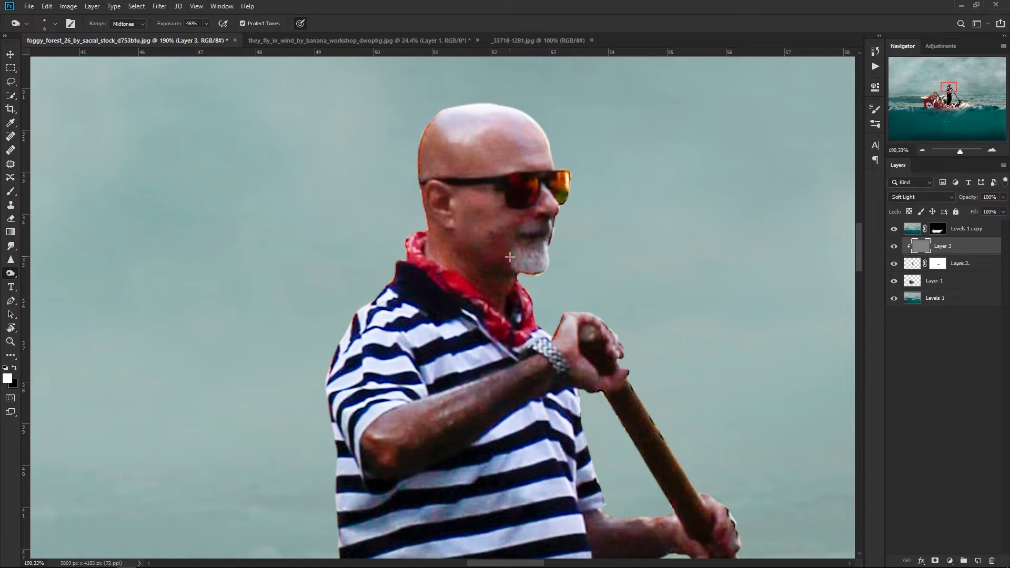
{"action": "left_click_drag", "start_coordinate": [509, 257], "coordinate": [528, 248]}
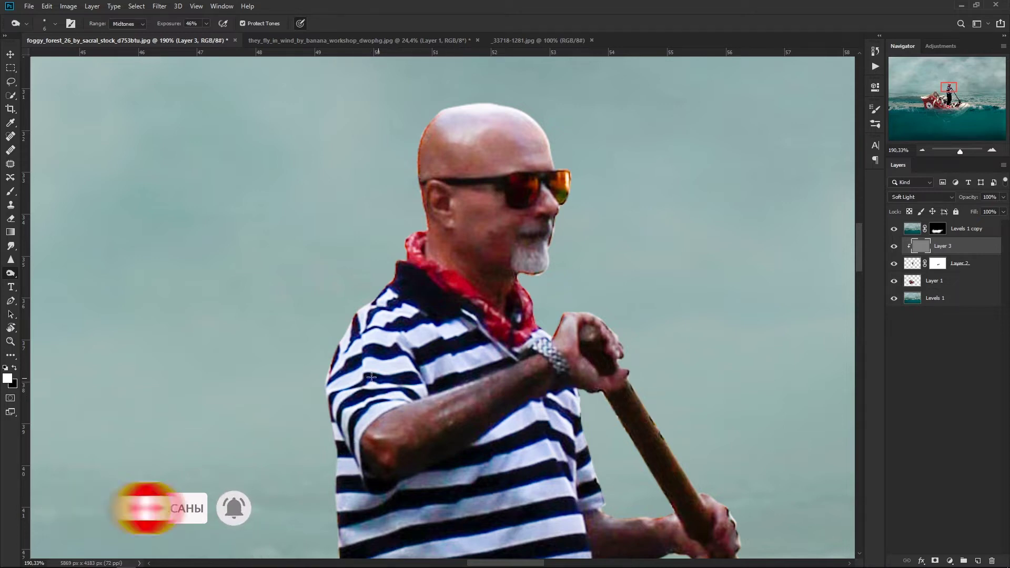
Dodge shadows at 90% on the gondolier's shirt stripes, arms and trousers with a fine brush.
{"action": "right_click", "coordinate": [10, 273]}
{"action": "left_click", "coordinate": [42, 274]}
{"action": "key", "text": "bracketright"}
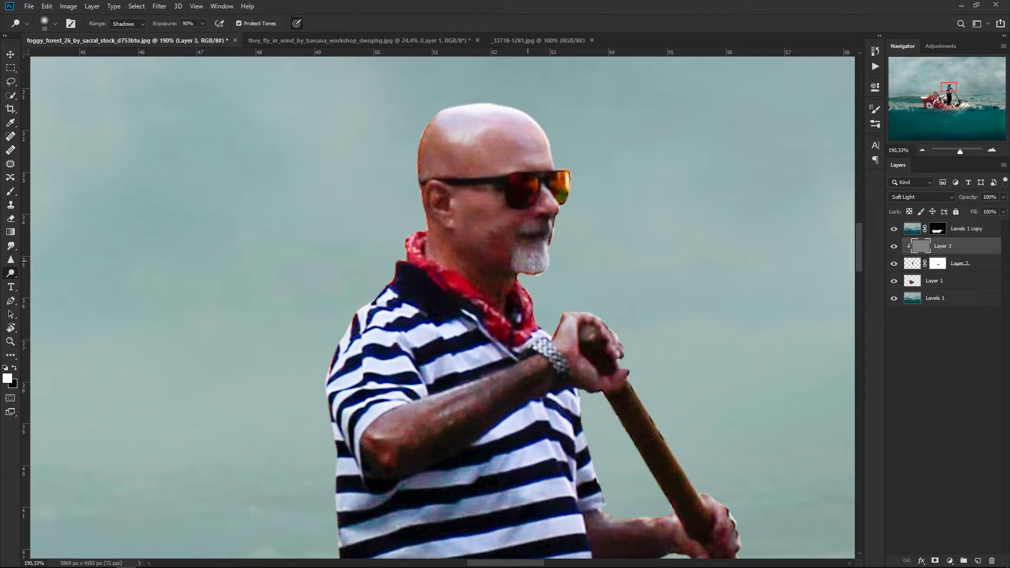
{"action": "key", "text": "bracketleft"}
{"action": "key", "text": "bracketleft"}
{"action": "left_click", "coordinate": [894, 247]}
{"action": "scroll", "coordinate": [645, 284], "scroll_direction": "down", "scroll_amount": 5}
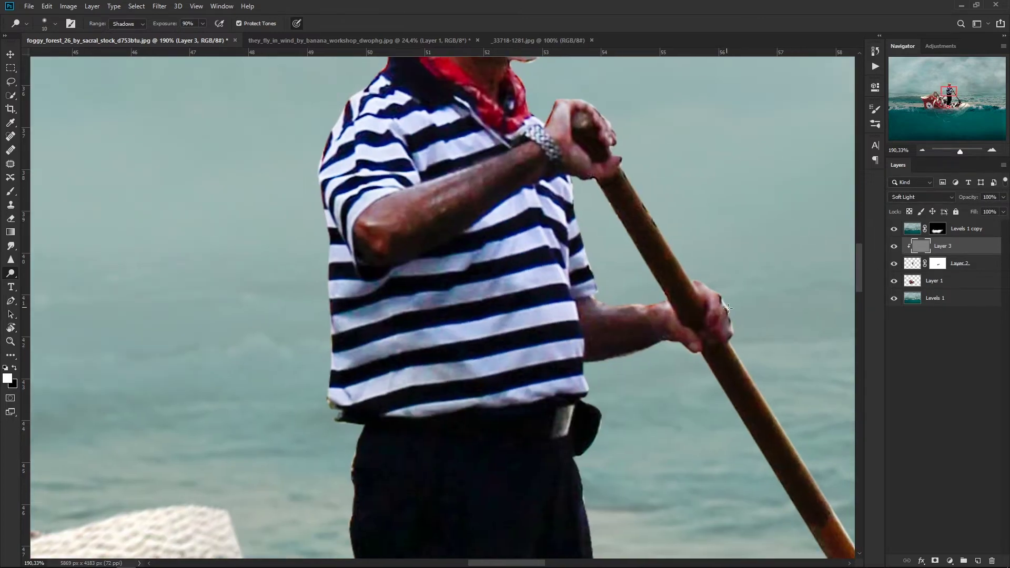
Burn the gondolier's midtones at 46%, then zoom back out.
{"action": "right_click", "coordinate": [10, 273]}
{"action": "left_click", "coordinate": [52, 279]}
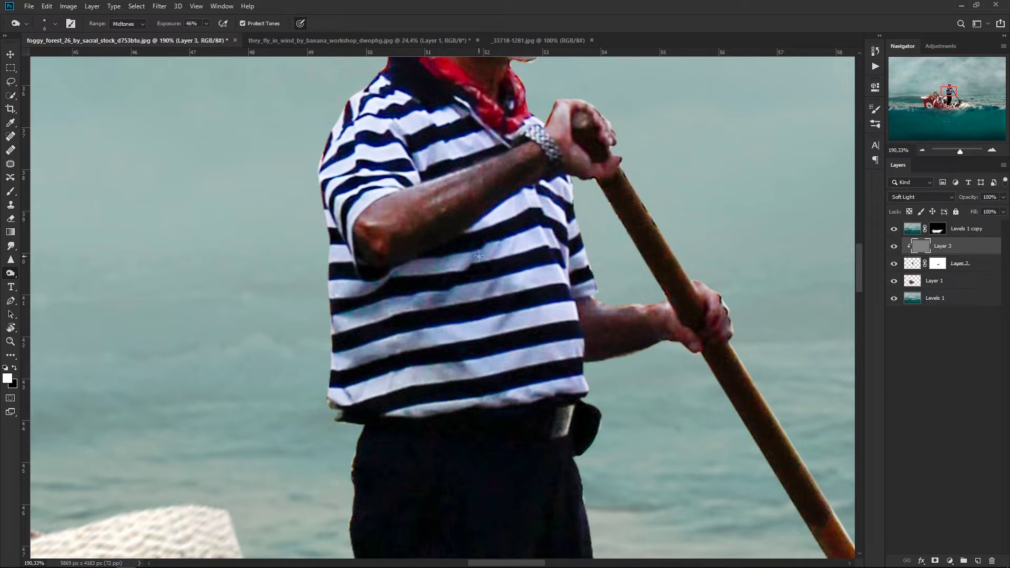
{"action": "scroll", "coordinate": [461, 337], "scroll_direction": "down", "scroll_amount": 5}
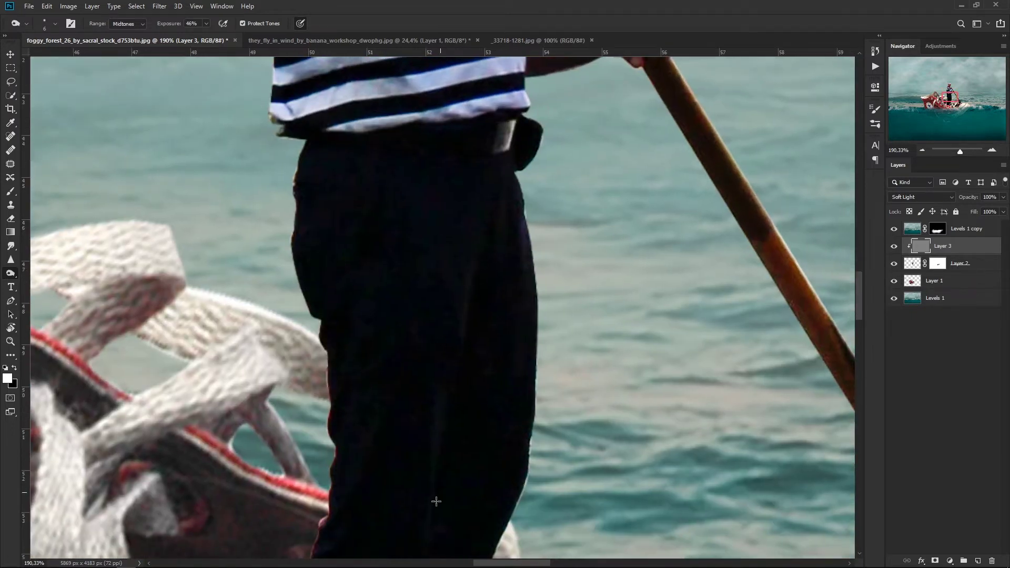
{"action": "scroll", "coordinate": [310, 286], "scroll_direction": "down", "scroll_amount": 2}
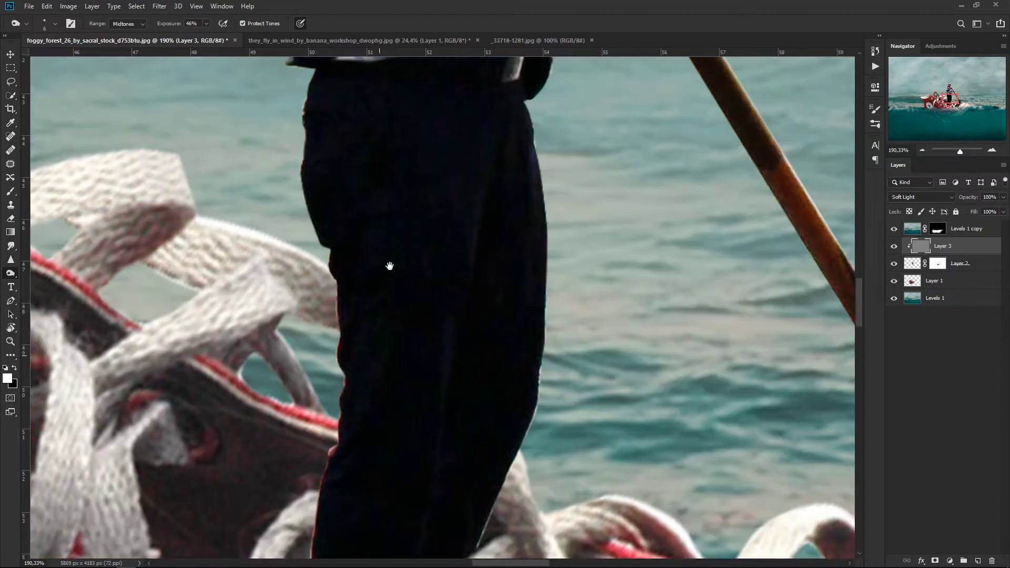
{"action": "scroll", "coordinate": [390, 266], "scroll_direction": "down", "scroll_amount": 2}
{"action": "scroll", "coordinate": [459, 350], "scroll_direction": "up", "scroll_amount": 5}
{"action": "scroll", "coordinate": [448, 381], "scroll_direction": "up", "scroll_amount": 3}
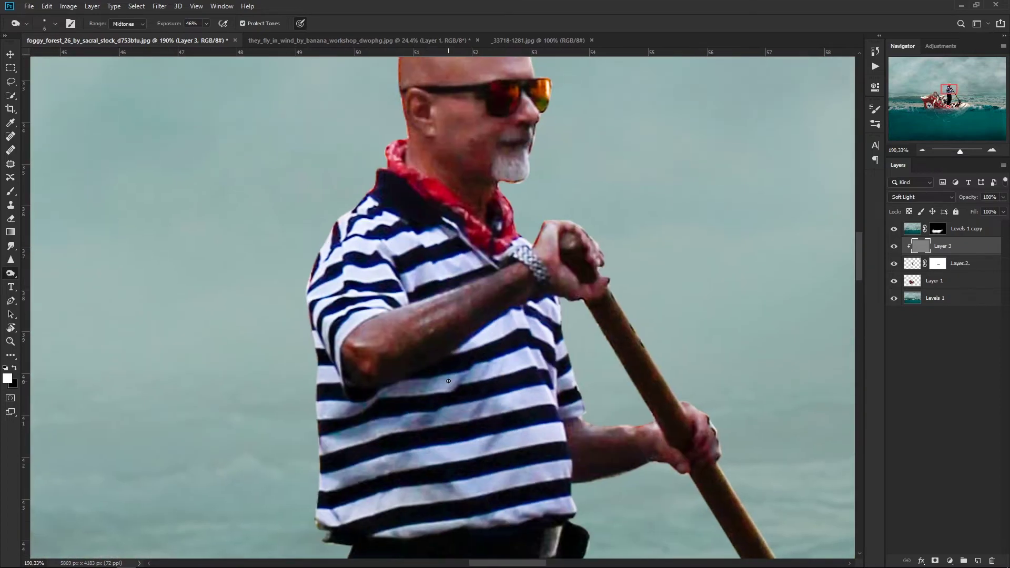
{"action": "scroll", "coordinate": [446, 382], "scroll_direction": "down", "scroll_amount": 3}
{"action": "scroll", "coordinate": [467, 393], "scroll_direction": "down", "scroll_amount": 3}
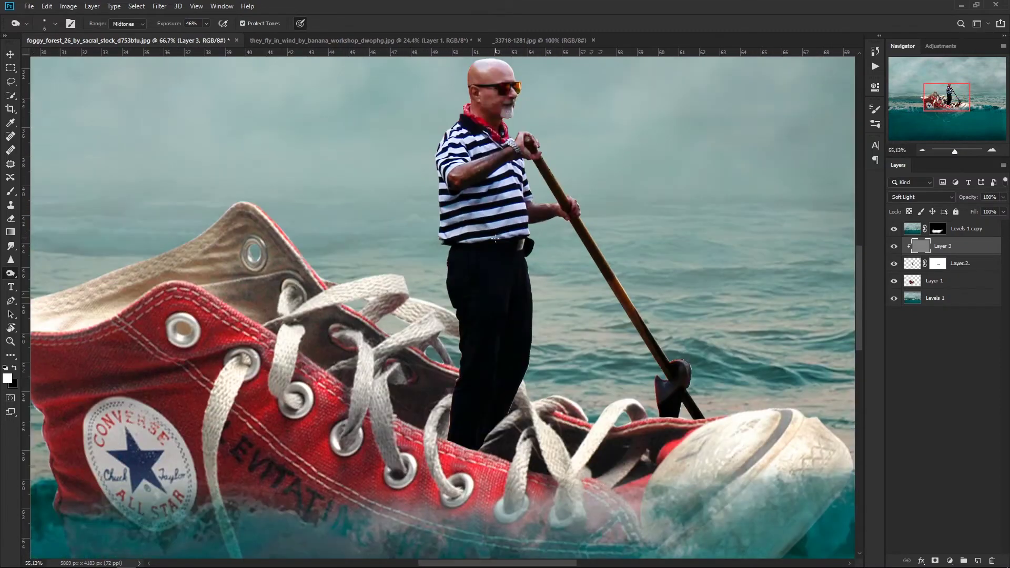
{"action": "scroll", "coordinate": [484, 316], "scroll_direction": "down", "scroll_amount": 3}
{"action": "scroll", "coordinate": [490, 249], "scroll_direction": "down", "scroll_amount": 2}
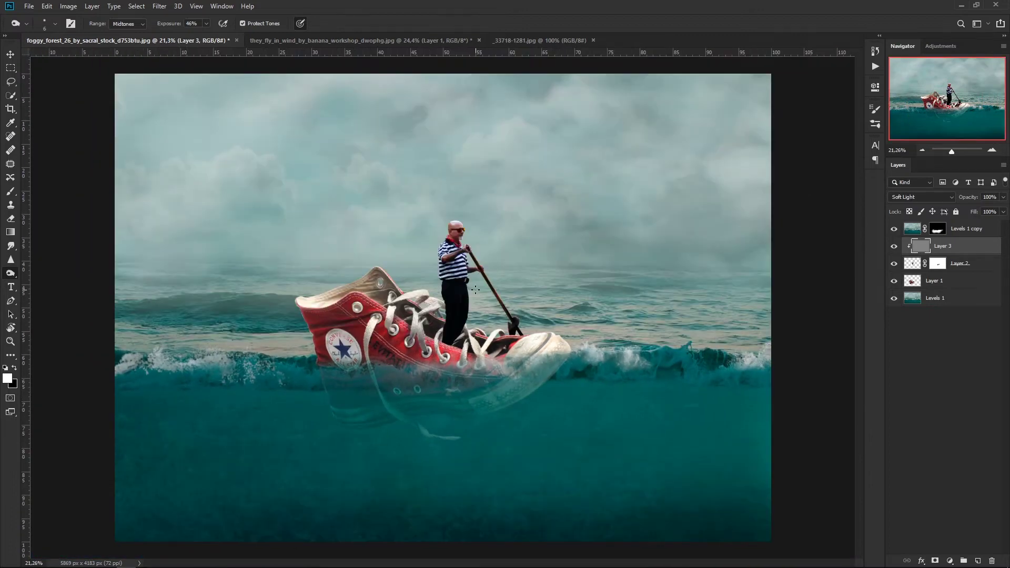
Close the gondolier cutout without saving and drag the full moon photo into the composite.
{"action": "left_click", "coordinate": [418, 40]}
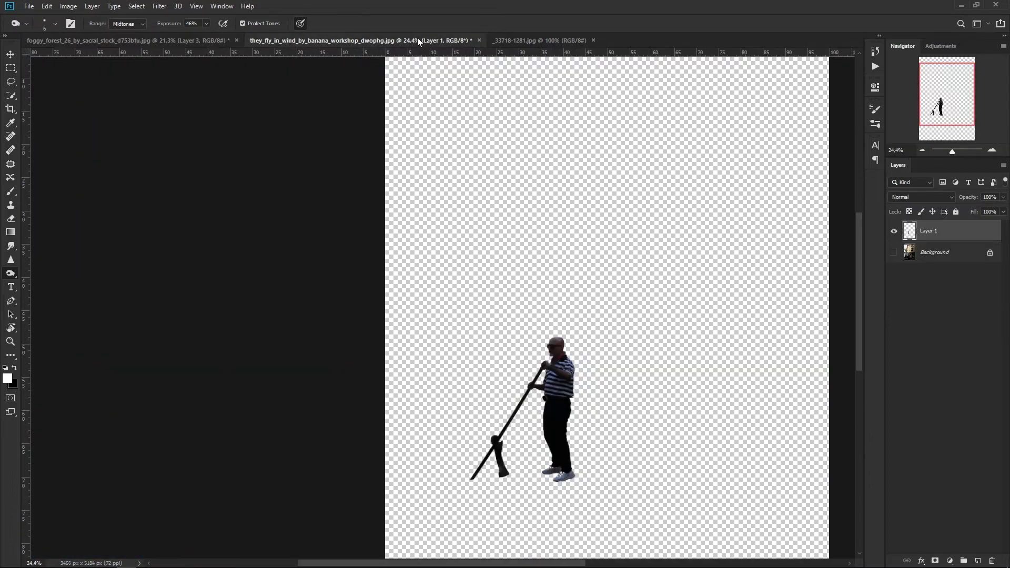
{"action": "left_click", "coordinate": [479, 39]}
{"action": "left_click", "coordinate": [508, 219]}
{"action": "key", "text": "v"}
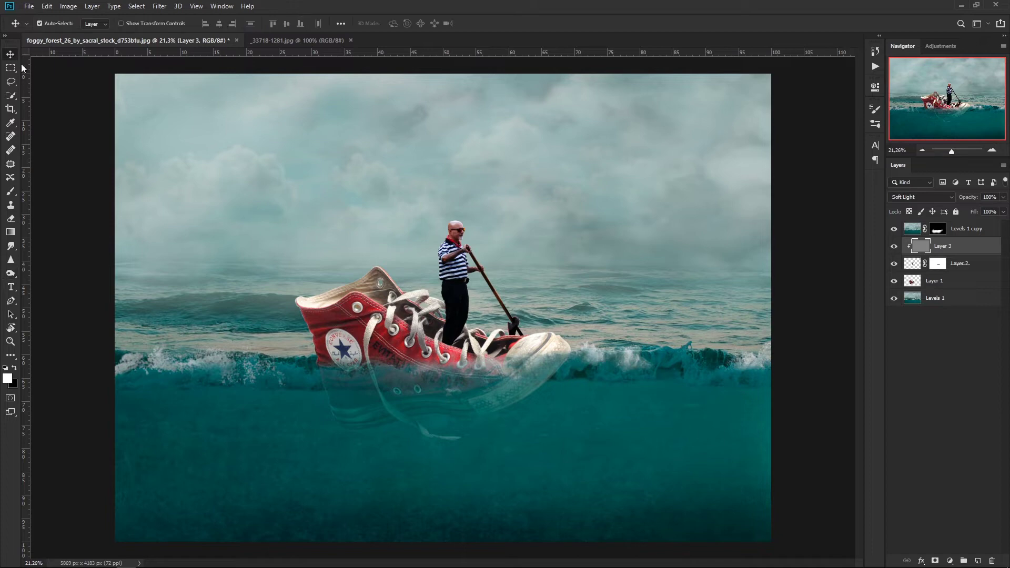
{"action": "left_click", "coordinate": [288, 45]}
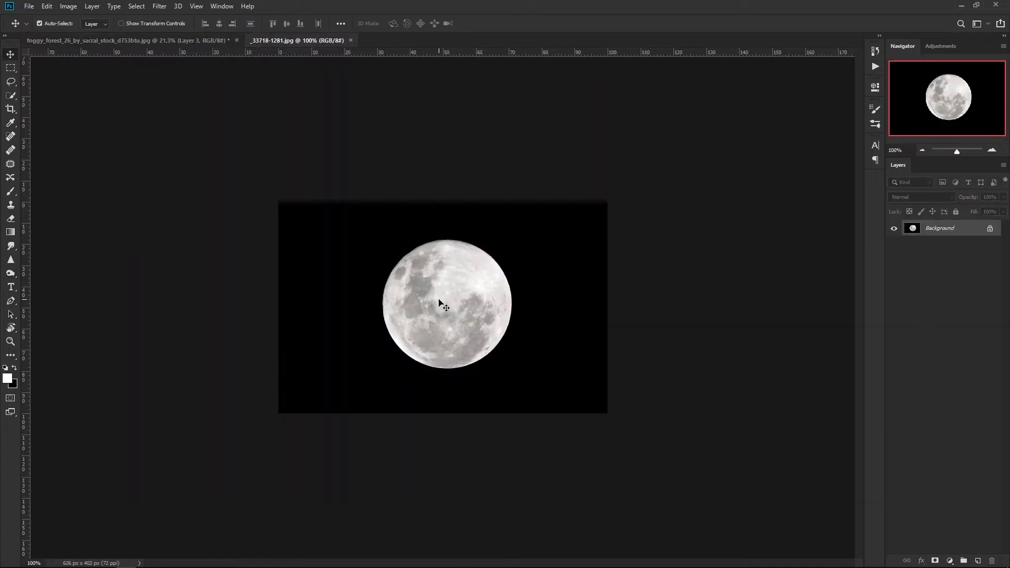
{"action": "mouse_move", "coordinate": [443, 305]}
{"action": "left_mouse_down"}
{"action": "mouse_move", "coordinate": [200, 100]}
{"action": "mouse_move", "coordinate": [393, 179]}
{"action": "left_mouse_up"}
Enlarge the moon above the boat, place it beneath the gondolier layer and blend it with Screen.
{"action": "key", "text": "ctrl+t"}
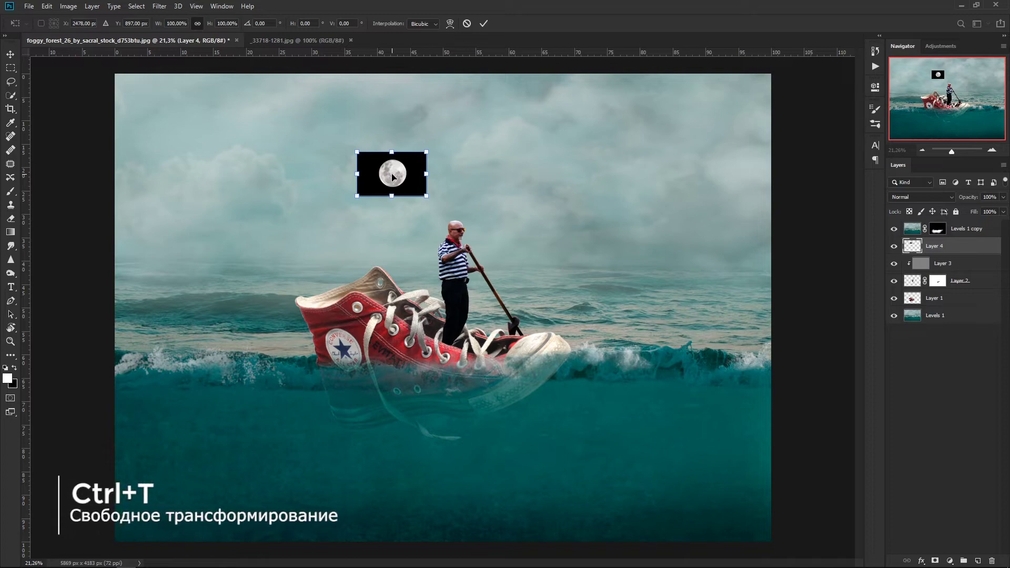
{"action": "left_click_drag", "start_coordinate": [427, 198], "coordinate": [654, 318]}
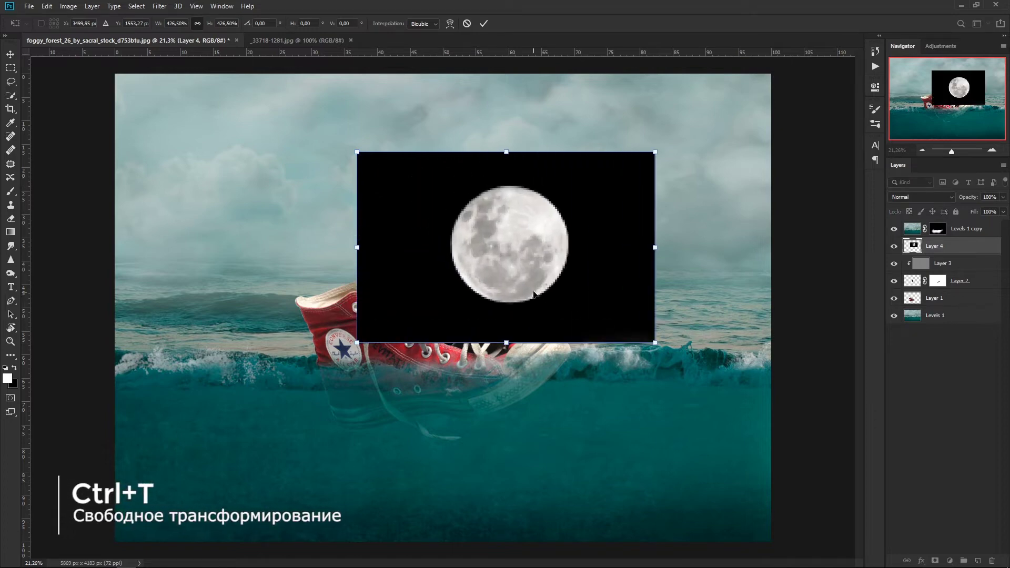
{"action": "mouse_move", "coordinate": [535, 295]}
{"action": "left_mouse_down"}
{"action": "mouse_move", "coordinate": [432, 245]}
{"action": "mouse_move", "coordinate": [439, 229]}
{"action": "left_mouse_up"}
{"action": "left_click_drag", "start_coordinate": [563, 274], "coordinate": [650, 323]}
{"action": "left_click_drag", "start_coordinate": [482, 248], "coordinate": [454, 242]}
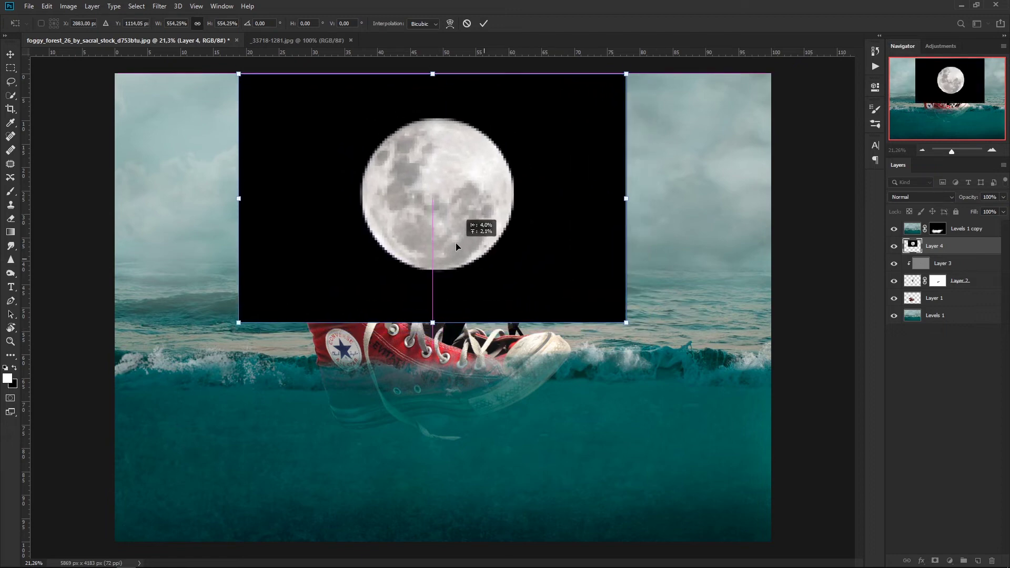
{"action": "left_click", "coordinate": [483, 23]}
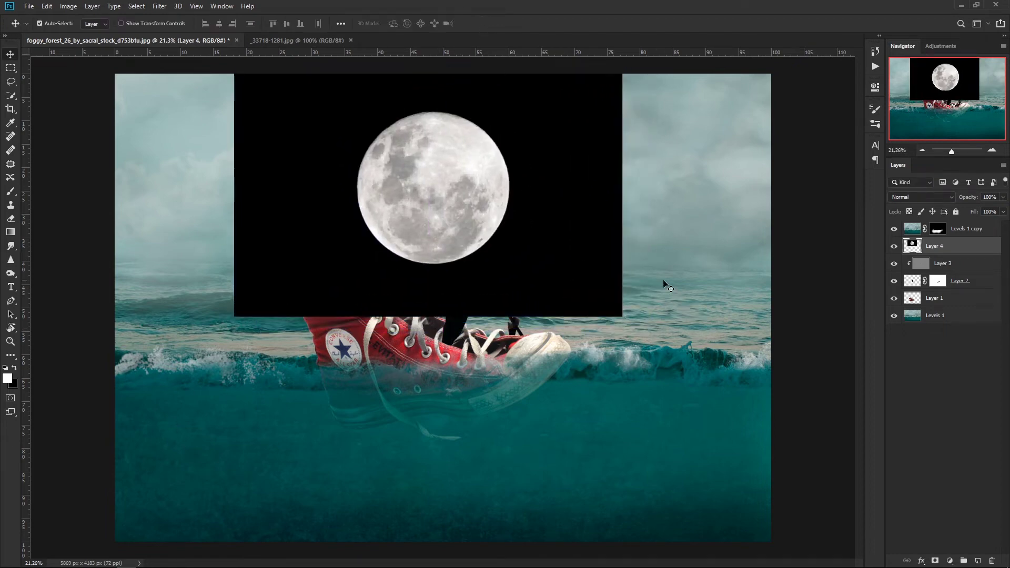
{"action": "left_click_drag", "start_coordinate": [912, 250], "coordinate": [913, 284]}
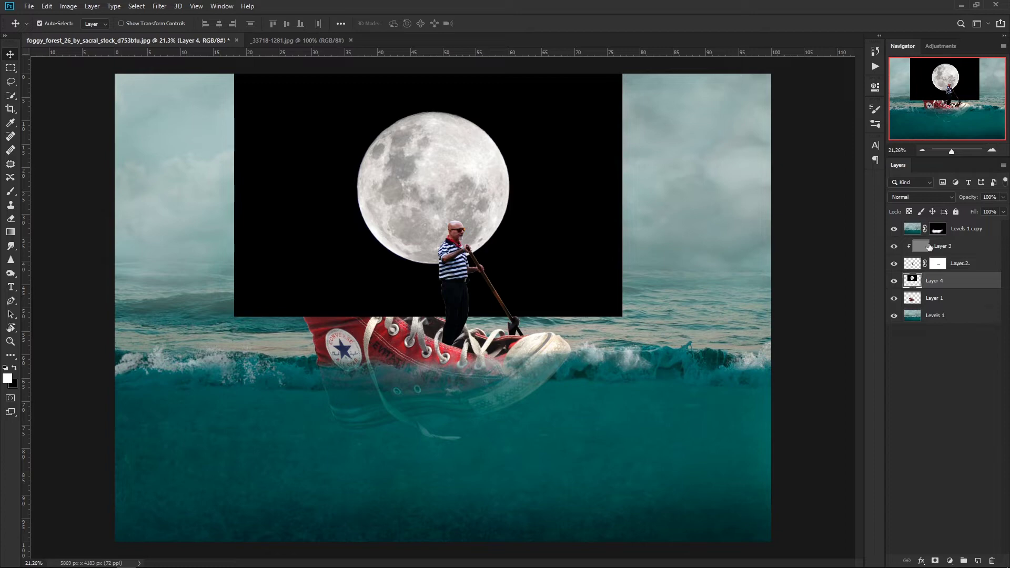
{"action": "left_click", "coordinate": [920, 196]}
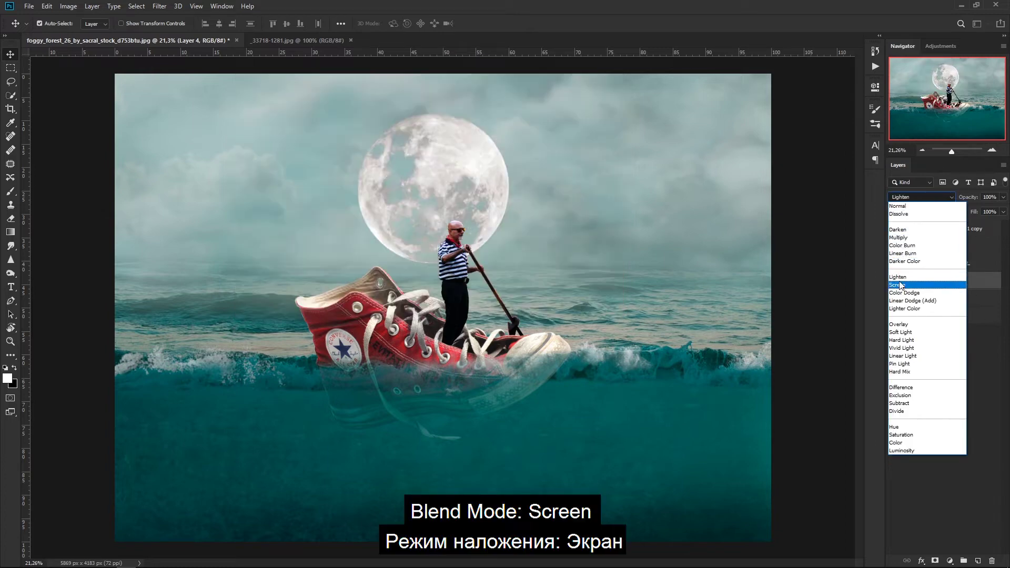
{"action": "left_click", "coordinate": [900, 285]}
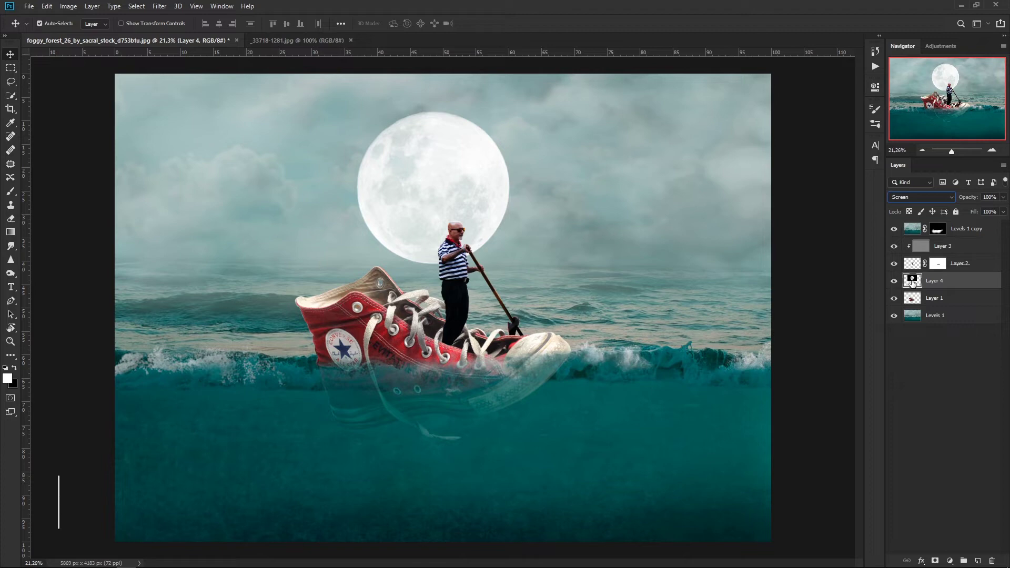
Fine-tune the moon's size and center it in the sky behind the gondolier.
{"action": "key", "text": "ctrl+t"}
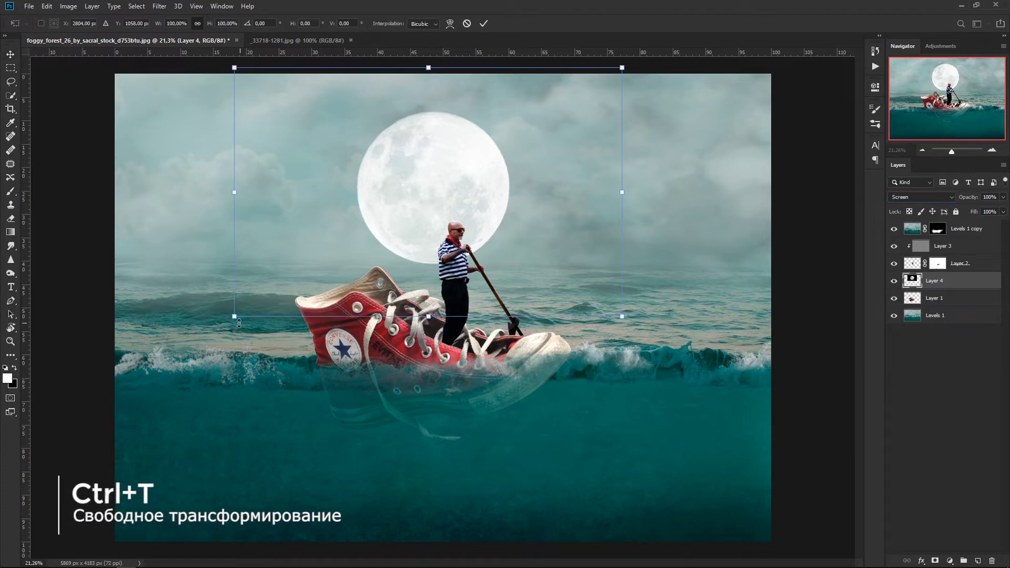
{"action": "left_click_drag", "start_coordinate": [238, 323], "coordinate": [179, 361]}
{"action": "left_click_drag", "start_coordinate": [338, 250], "coordinate": [356, 210]}
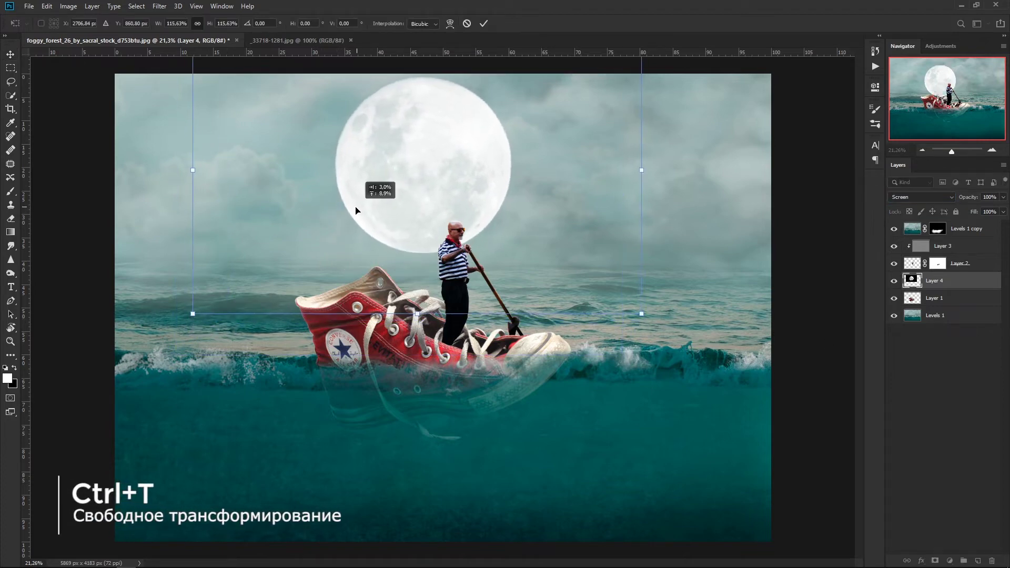
{"action": "left_click_drag", "start_coordinate": [641, 313], "coordinate": [605, 299]}
{"action": "left_click_drag", "start_coordinate": [368, 210], "coordinate": [401, 215]}
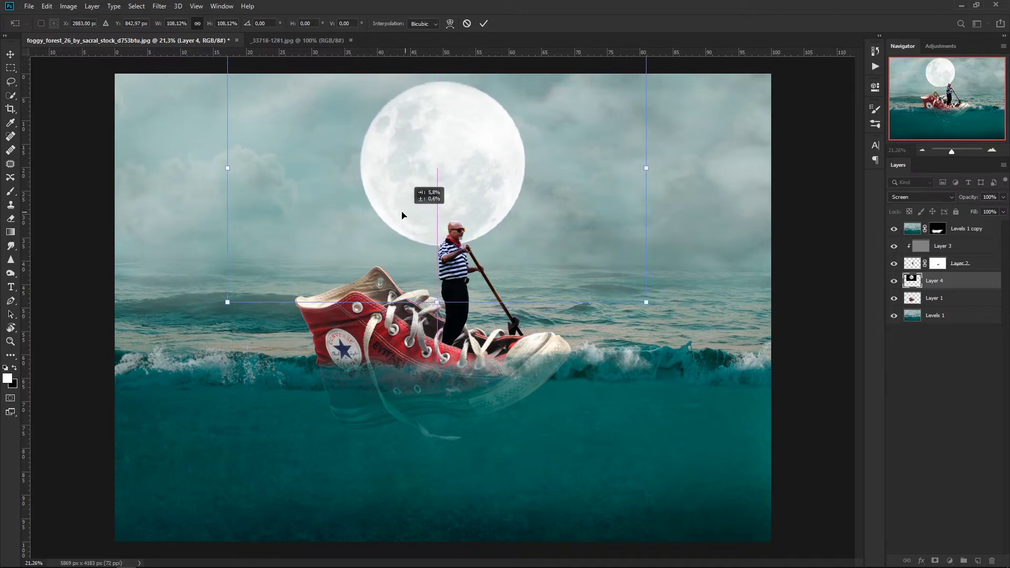
{"action": "left_click_drag", "start_coordinate": [401, 216], "coordinate": [384, 215]}
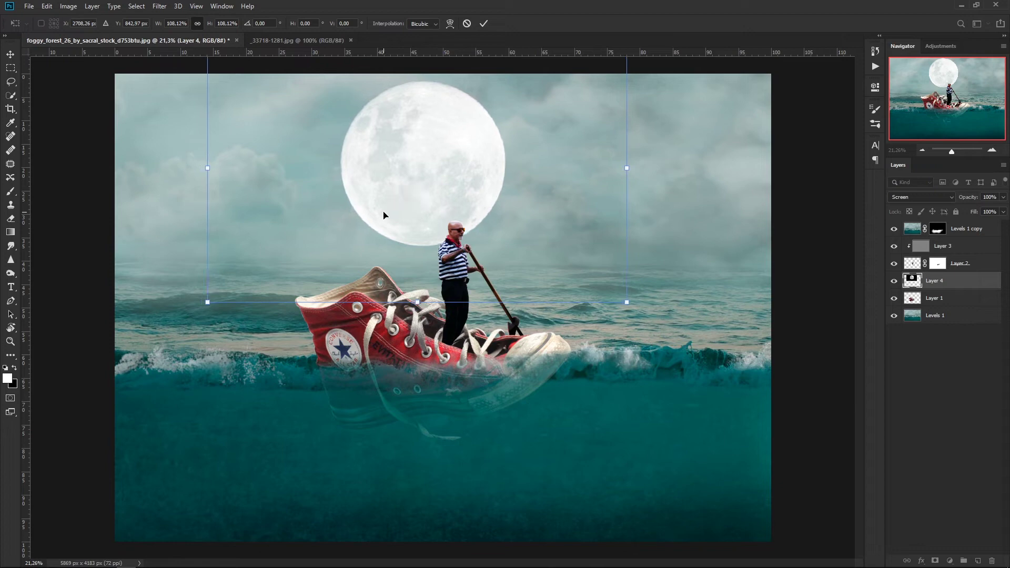
{"action": "left_click_drag", "start_coordinate": [425, 165], "coordinate": [440, 167]}
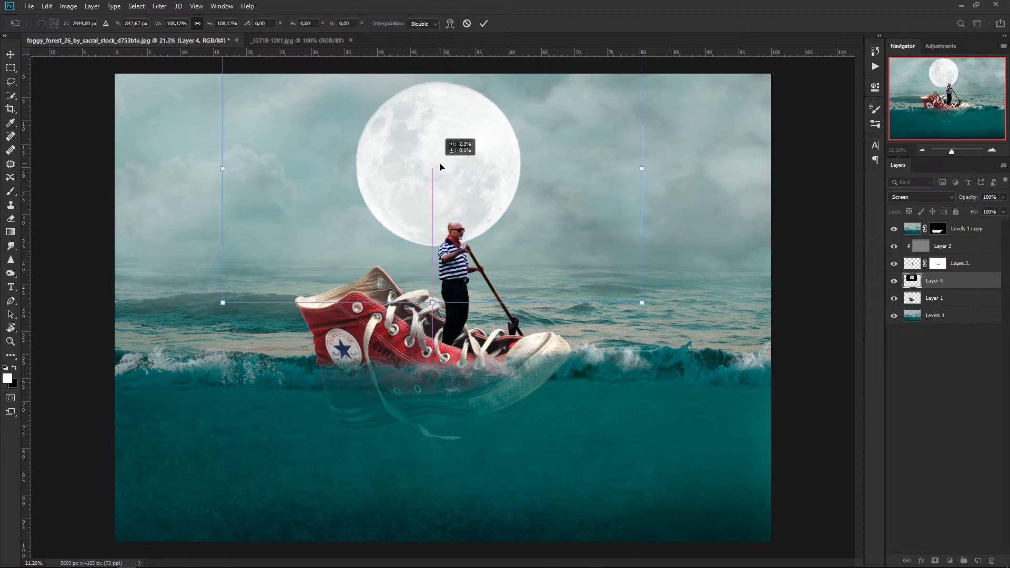
{"action": "left_click", "coordinate": [483, 23]}
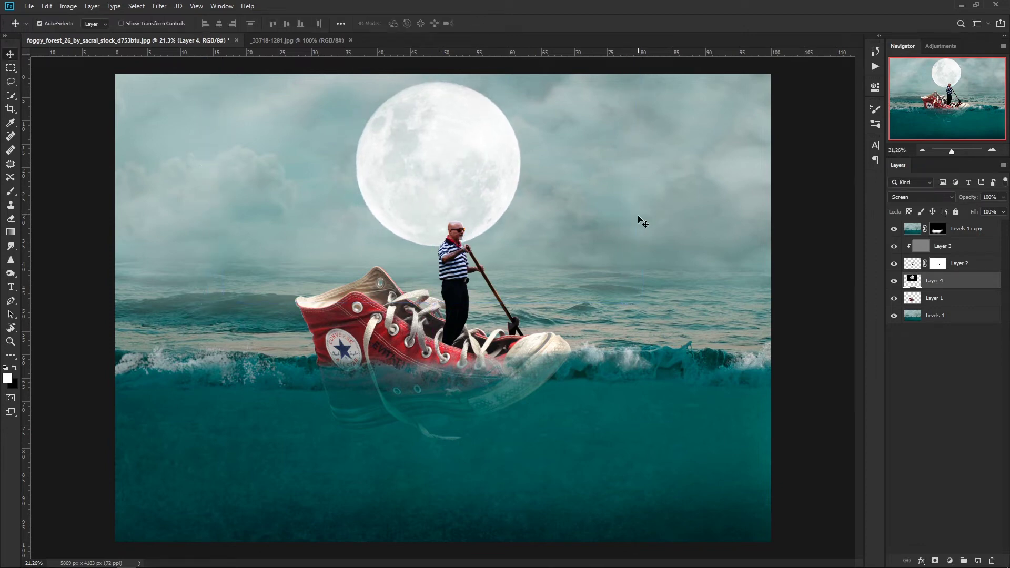
Move the moon layer down, add a new Layer 5, and set black as the colour.
{"action": "left_click_drag", "start_coordinate": [903, 286], "coordinate": [931, 302]}
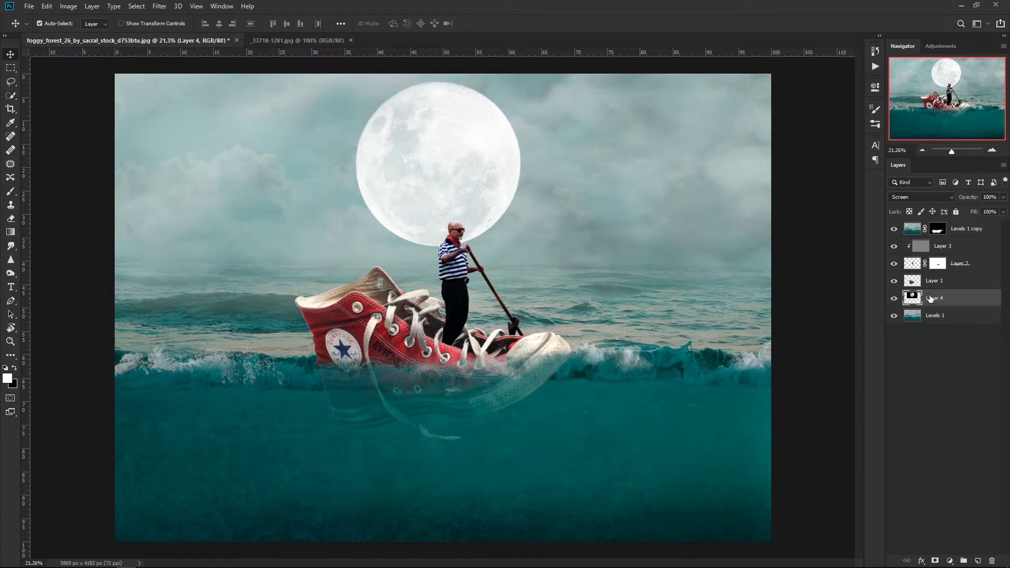
{"action": "left_click", "coordinate": [978, 561]}
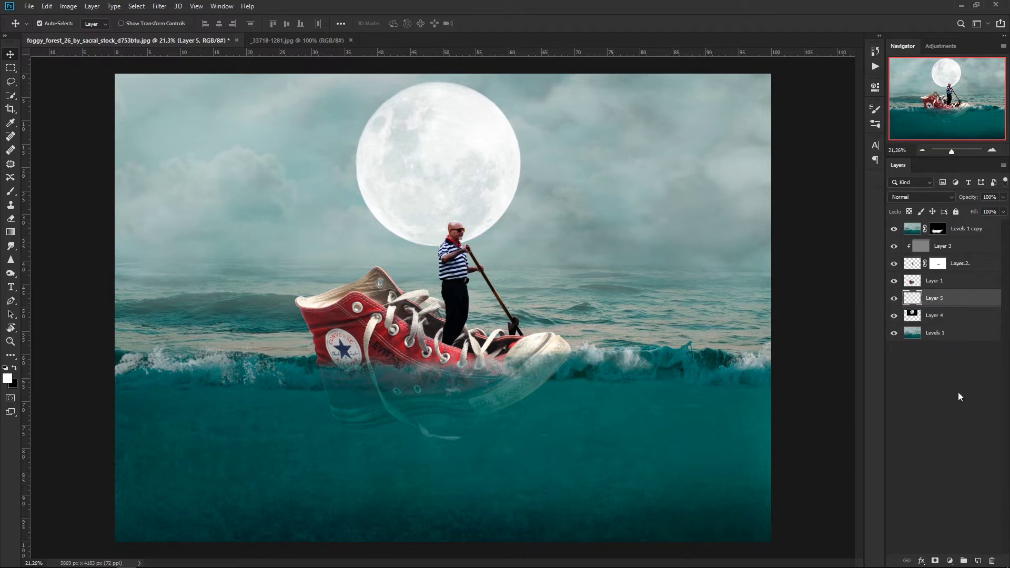
{"action": "left_click", "coordinate": [10, 191]}
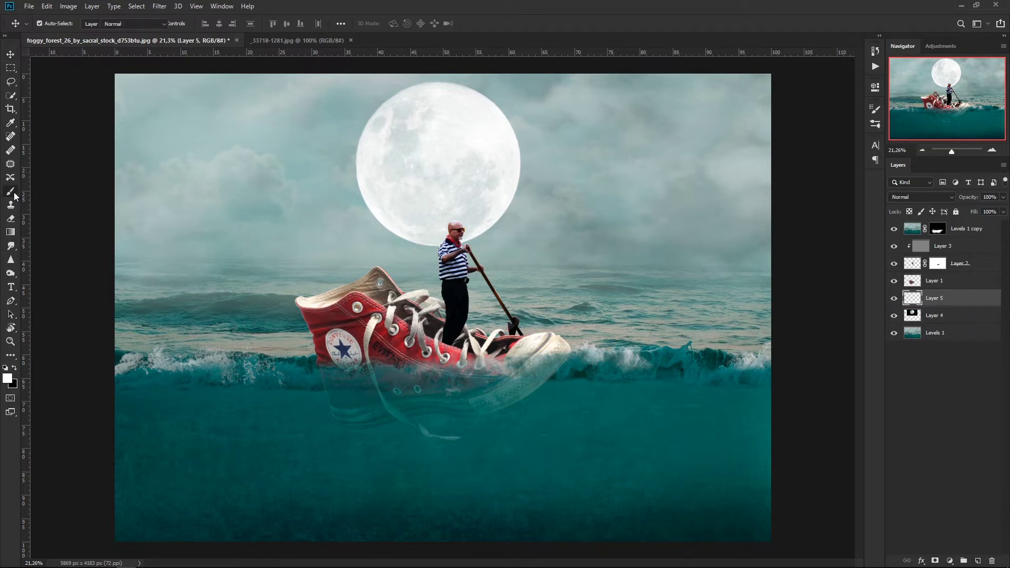
{"action": "left_click", "coordinate": [16, 370]}
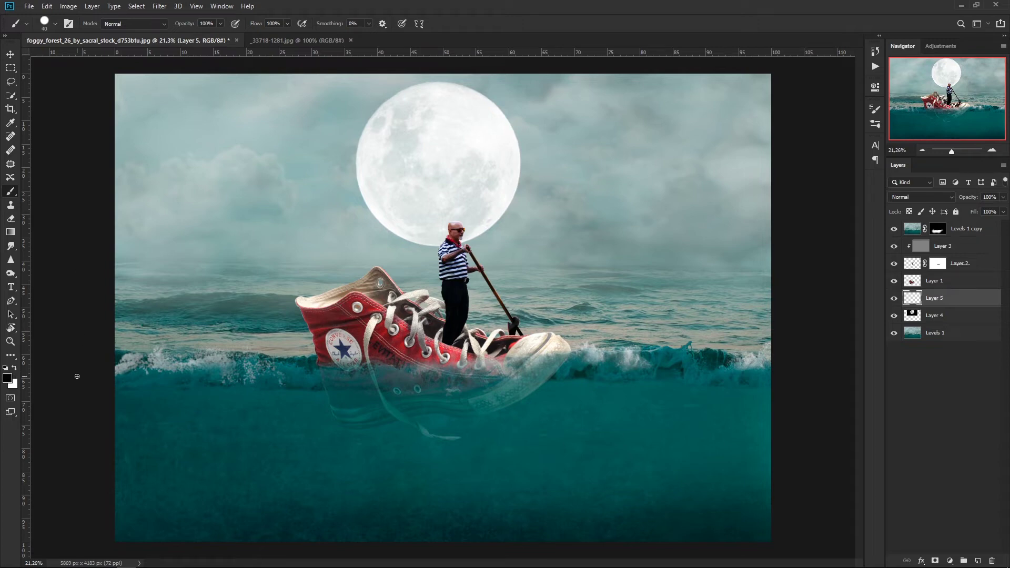
Set up a 5000 px soft round black brush at 36% opacity.
{"action": "right_click", "coordinate": [150, 351]}
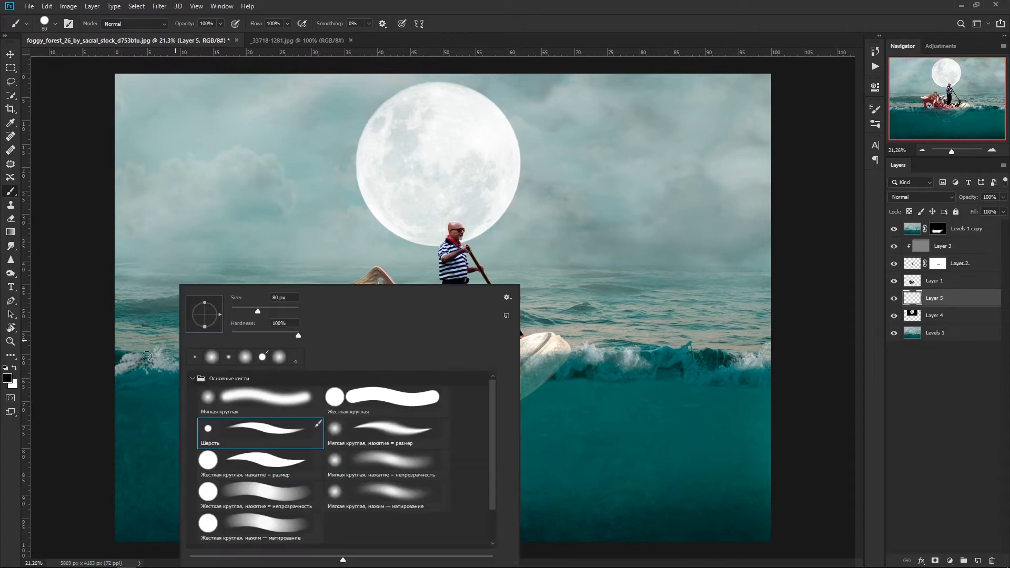
{"action": "left_click", "coordinate": [243, 398]}
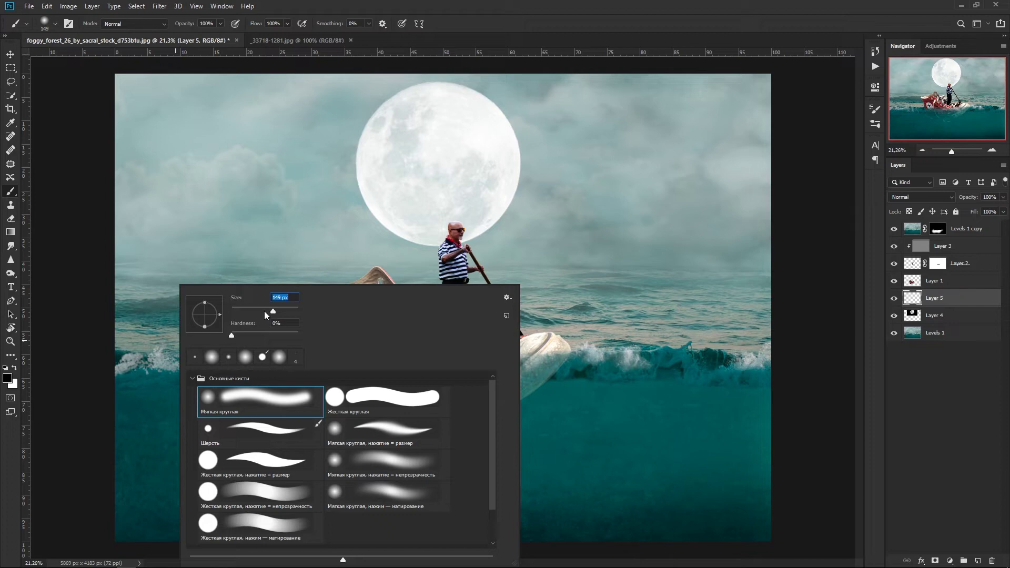
{"action": "key", "text": "Return"}
{"action": "key", "text": "ctrl+minus"}
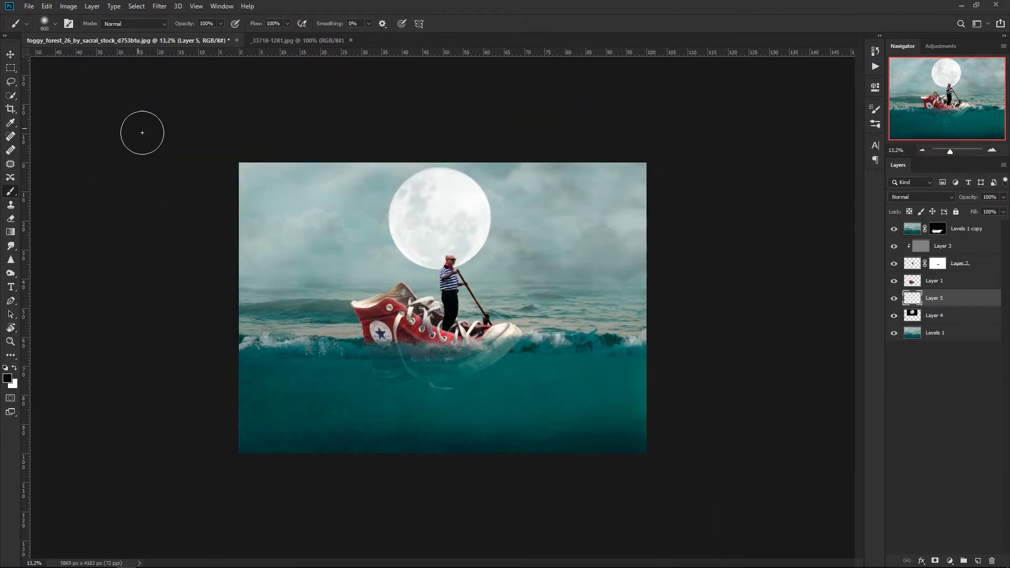
{"action": "key", "text": "3"}
{"action": "key", "text": "6"}
{"action": "right_click", "coordinate": [207, 176]}
{"action": "left_click_drag", "start_coordinate": [336, 196], "coordinate": [397, 201]}
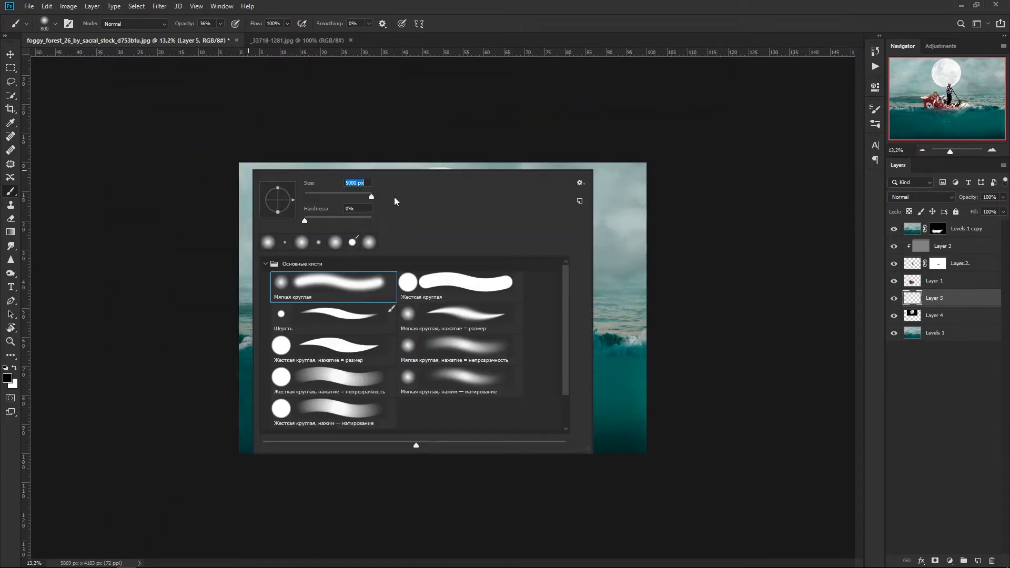
{"action": "left_click", "coordinate": [458, 345]}
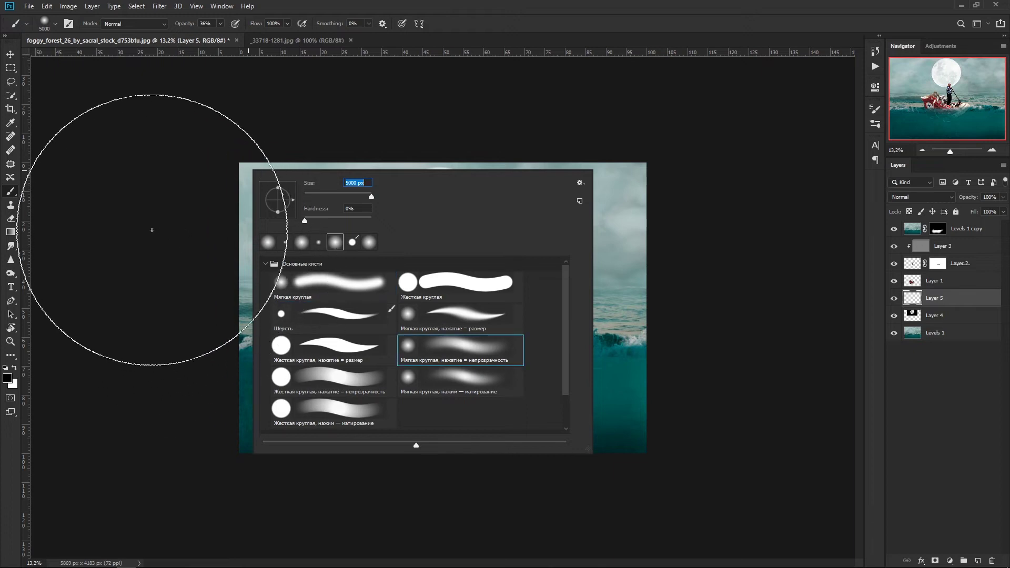
{"action": "key", "text": "Return"}
Darken the sky around and beside the moon on Layer 5.
{"action": "left_click", "coordinate": [210, 219]}
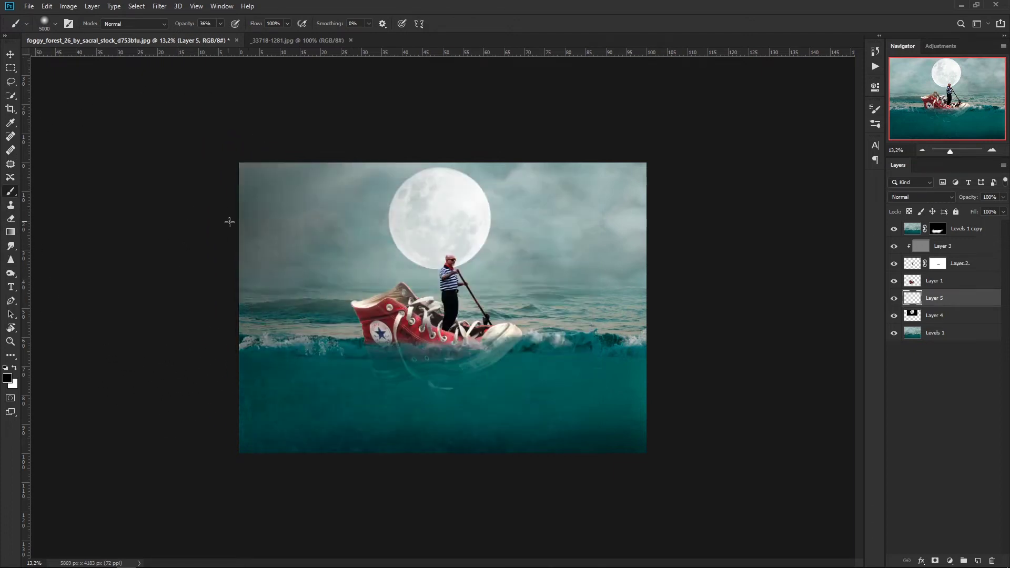
{"action": "left_click", "coordinate": [377, 220]}
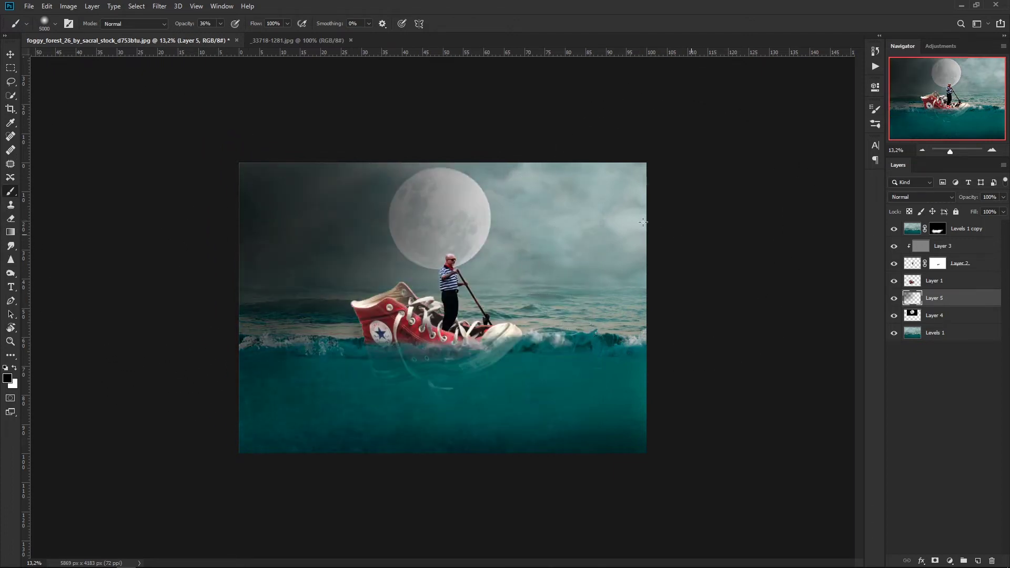
{"action": "left_click", "coordinate": [603, 211]}
{"action": "left_click", "coordinate": [559, 194]}
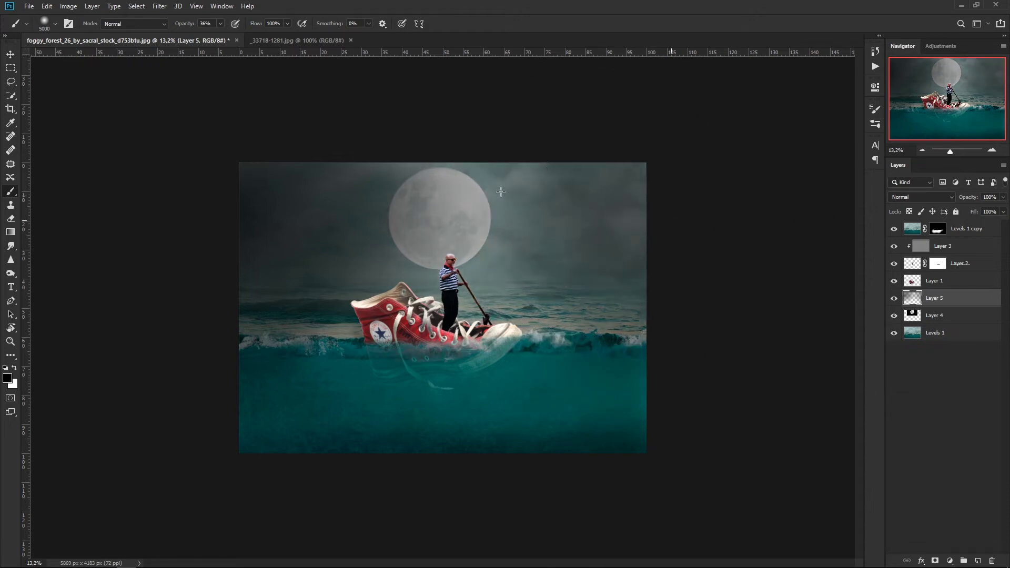
{"action": "left_click", "coordinate": [465, 188]}
{"action": "left_click", "coordinate": [392, 218]}
{"action": "left_click", "coordinate": [295, 167]}
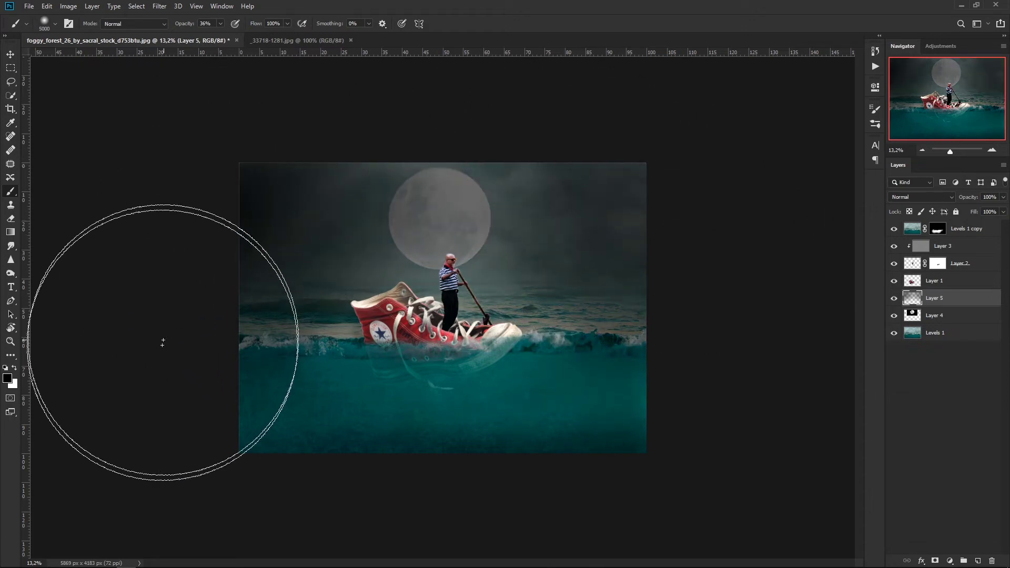
Darken the water edges and top sky with a smaller brush, then stack Layer 4 above Layer 5.
{"action": "key", "text": "bracketleft"}
{"action": "key", "text": "bracketleft"}
{"action": "key", "text": "bracketleft"}
{"action": "key", "text": "bracketleft"}
{"action": "key", "text": "bracketleft"}
{"action": "key", "text": "bracketleft"}
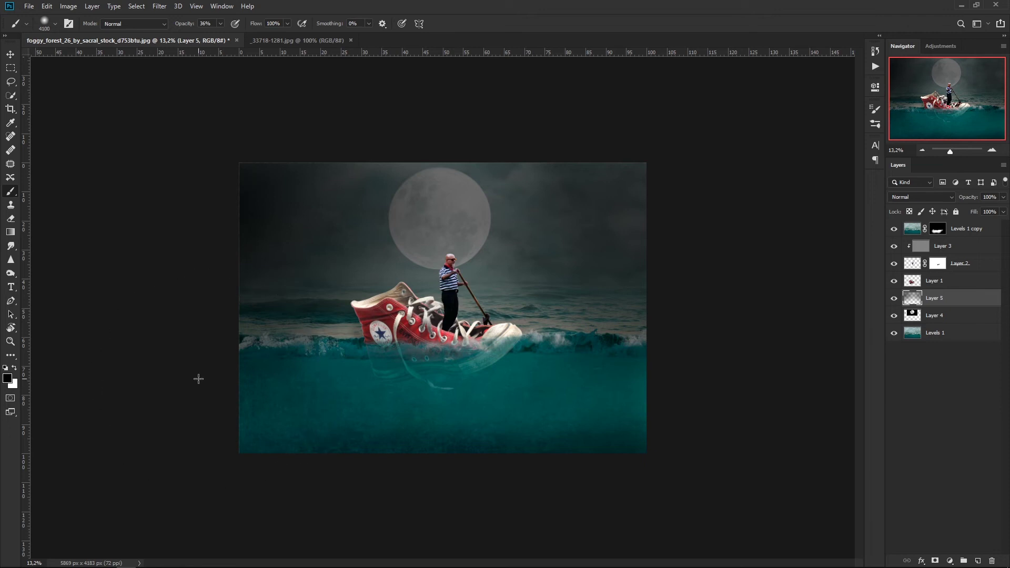
{"action": "left_click", "coordinate": [199, 376]}
{"action": "left_click", "coordinate": [692, 379]}
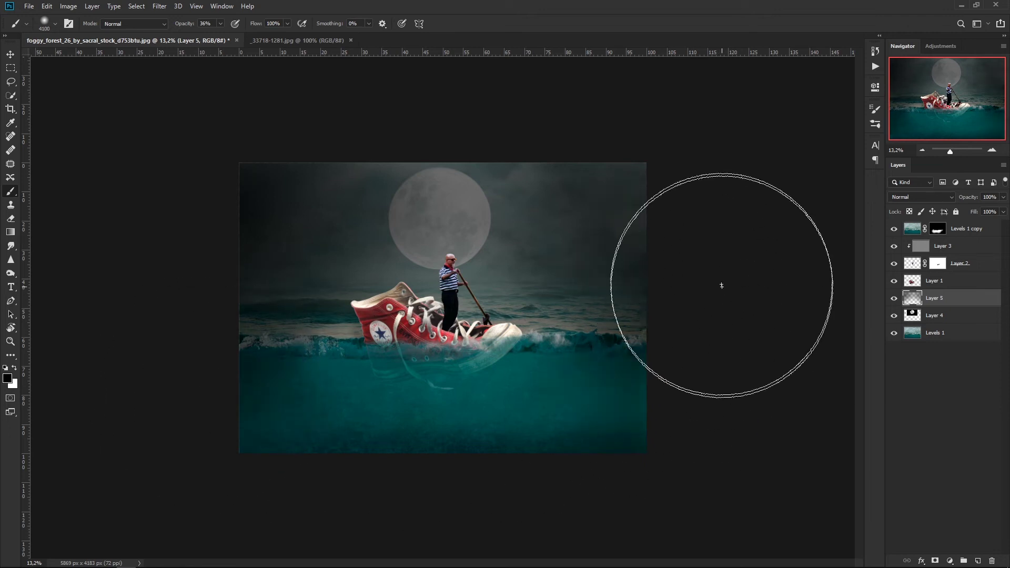
{"action": "left_click", "coordinate": [674, 179]}
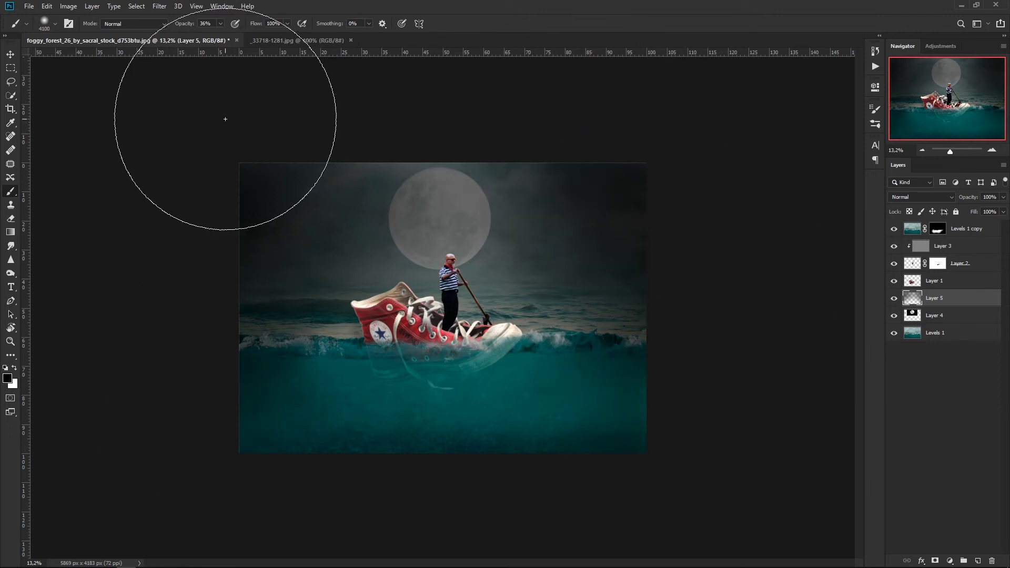
{"action": "left_click", "coordinate": [388, 112]}
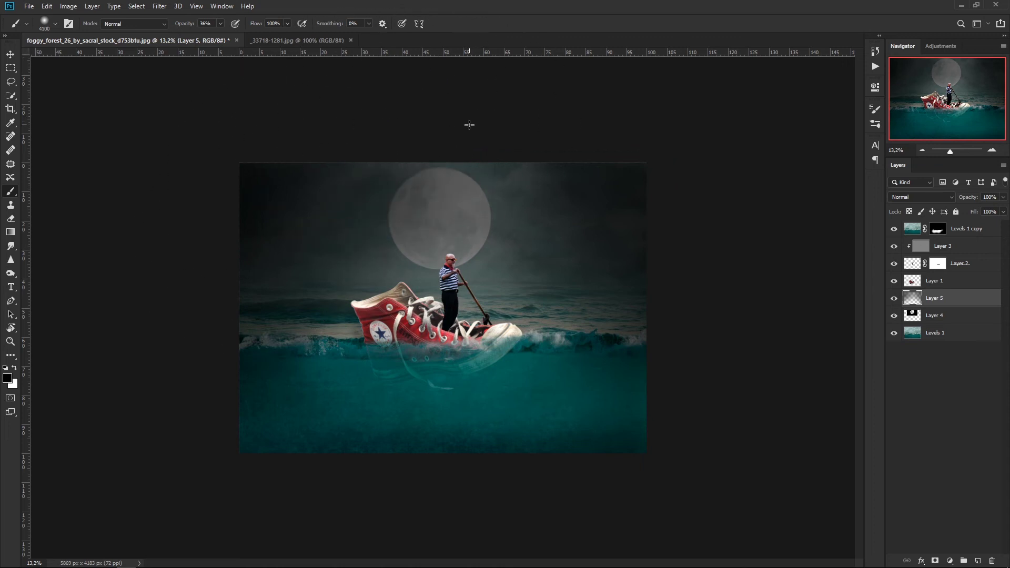
{"action": "left_click", "coordinate": [476, 126]}
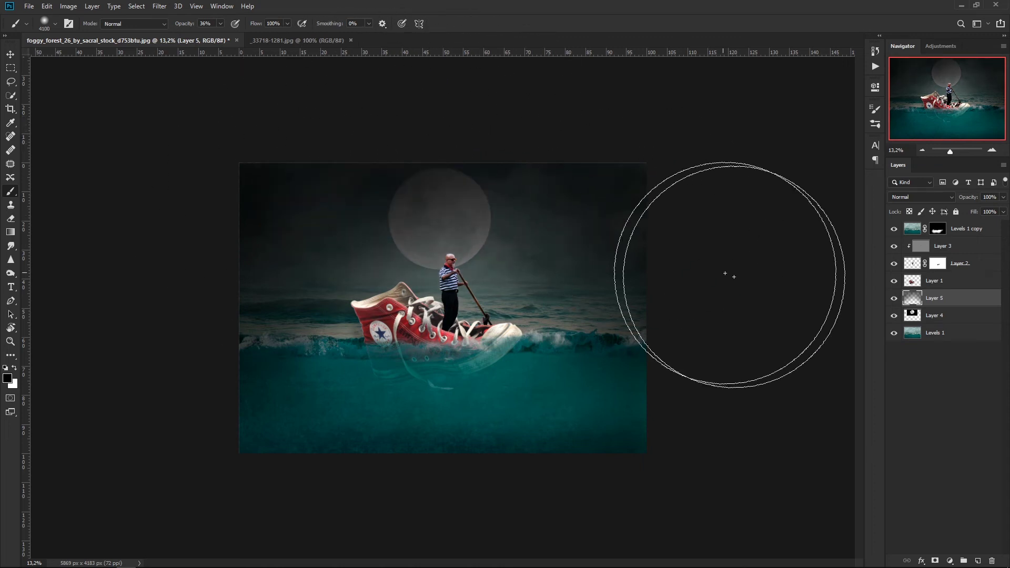
{"action": "left_click_drag", "start_coordinate": [939, 299], "coordinate": [942, 310]}
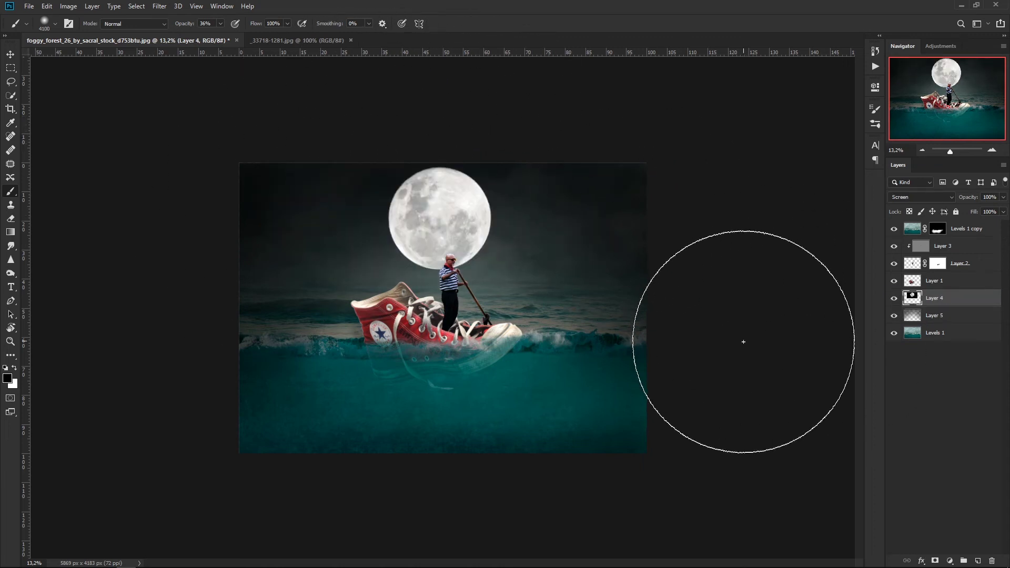
Try a Gaussian Blur on the moon layer, then cancel it.
{"action": "key", "text": "v"}
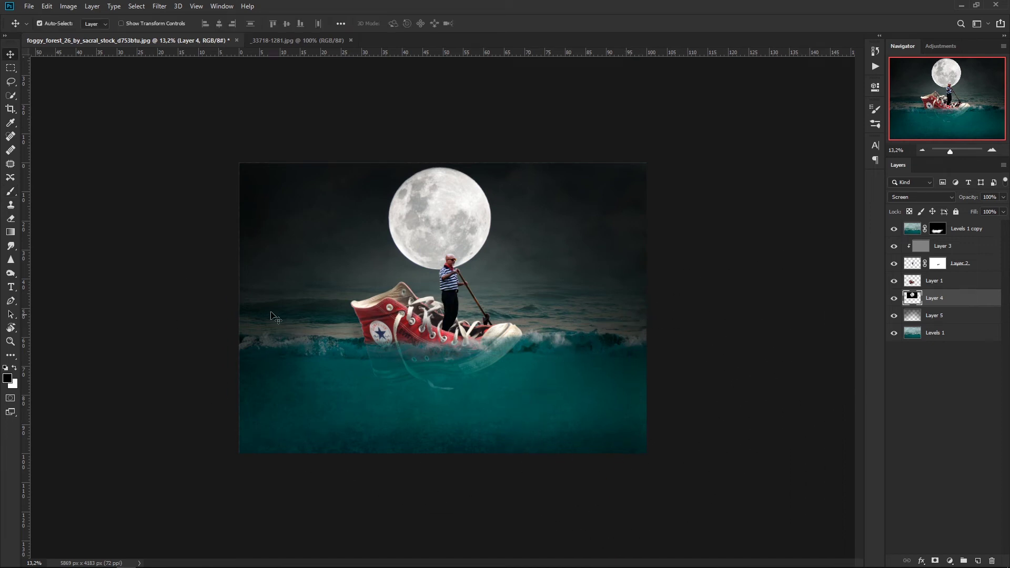
{"action": "left_click", "coordinate": [161, 6]}
{"action": "mouse_move", "coordinate": [197, 125]}
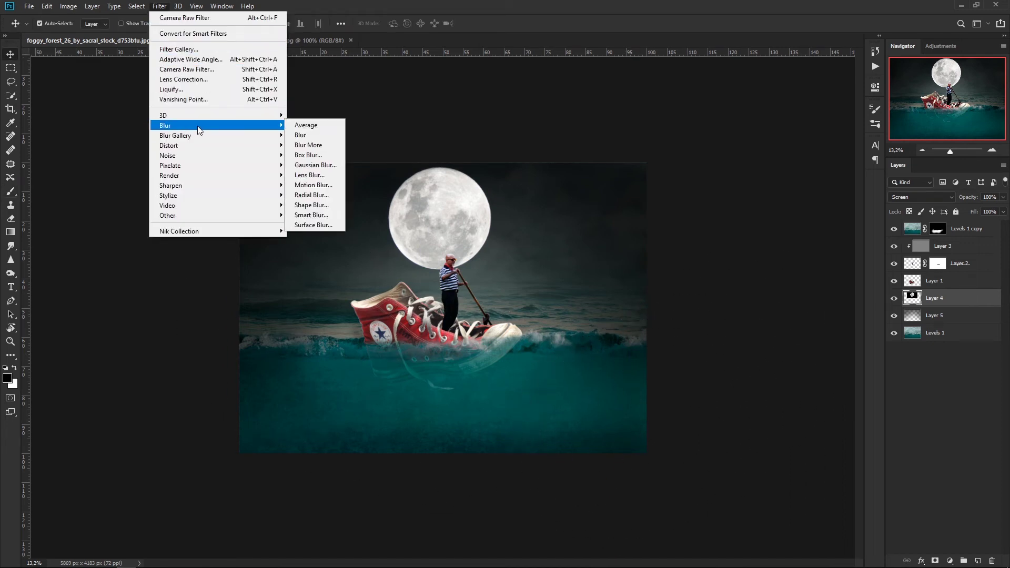
{"action": "left_click", "coordinate": [316, 165]}
{"action": "left_click", "coordinate": [784, 190]}
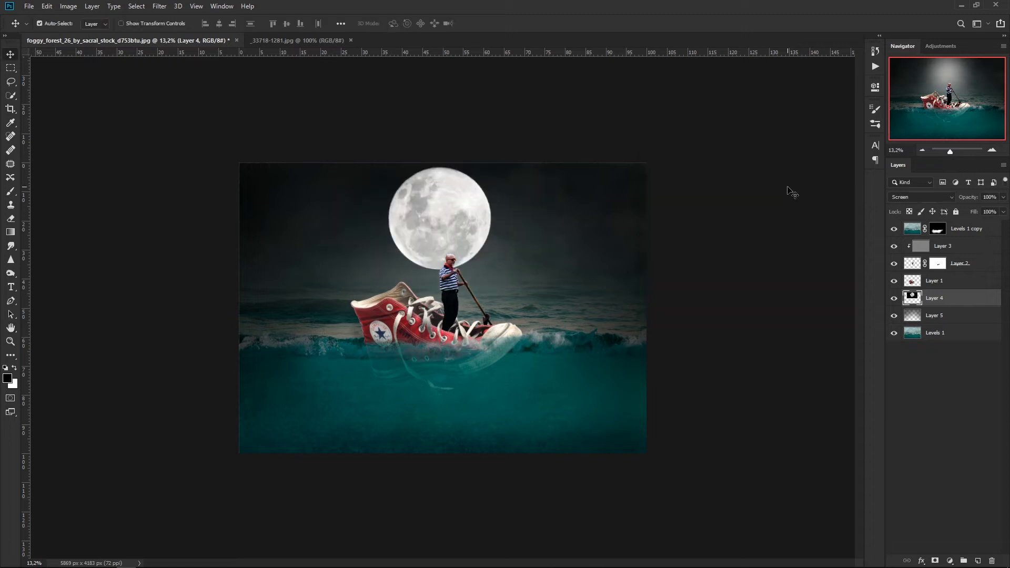
{"action": "key", "text": "alt+bracketleft"}
Apply a Gaussian Blur of radius 40.1 to Layer 5 and add Layer 6 above it.
{"action": "left_click", "coordinate": [159, 7]}
{"action": "left_click", "coordinate": [316, 164]}
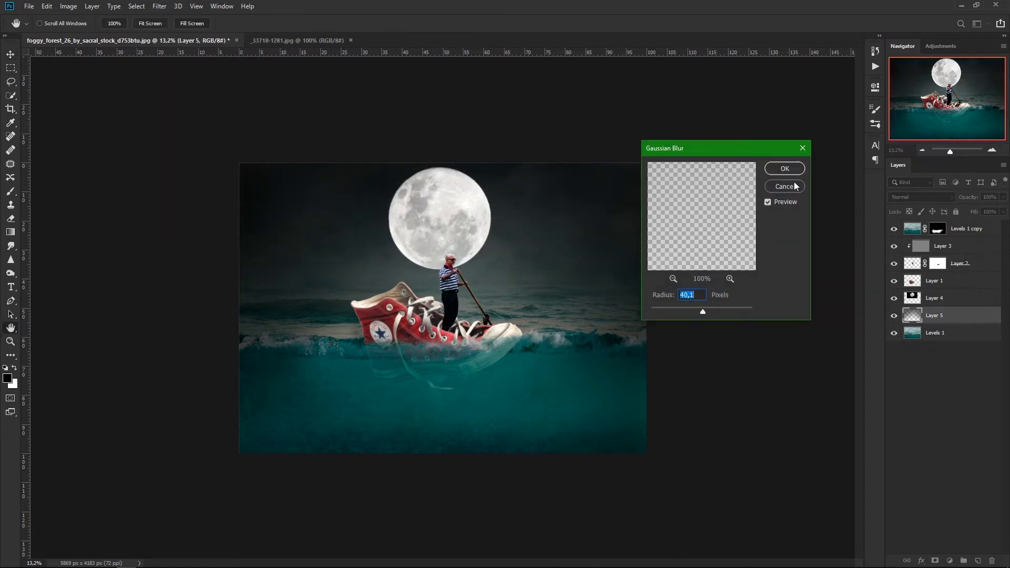
{"action": "left_click", "coordinate": [785, 169]}
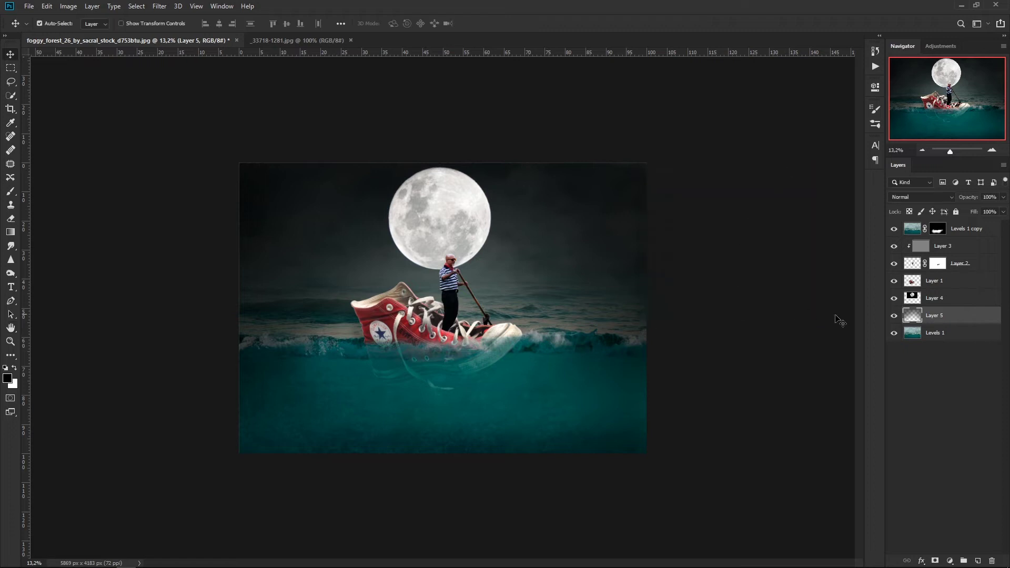
{"action": "left_click", "coordinate": [977, 560]}
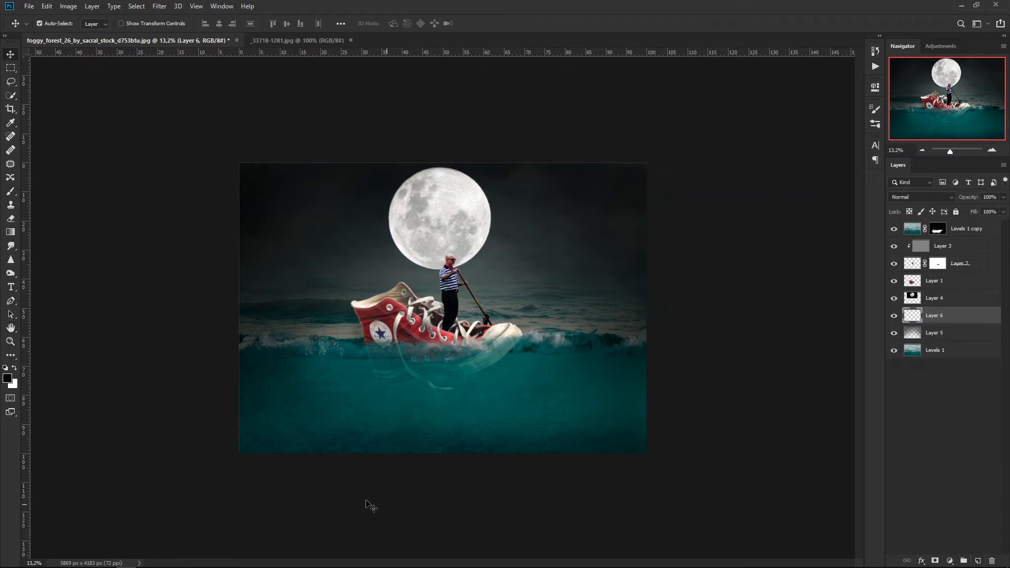
Paint a soft white glow around the moon on Layer 6.
{"action": "left_click", "coordinate": [14, 368]}
{"action": "key", "text": "b"}
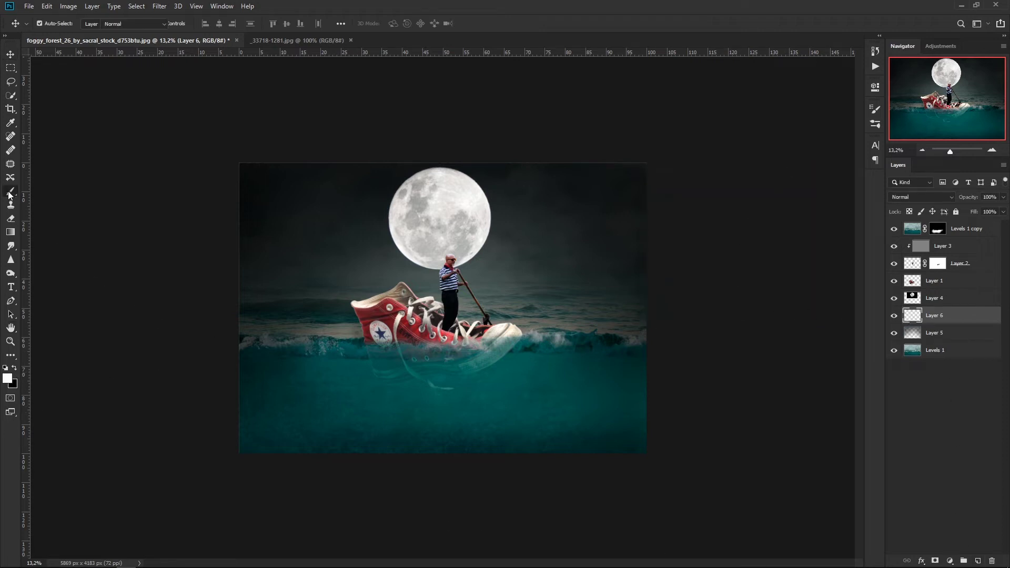
{"action": "left_click", "coordinate": [432, 237]}
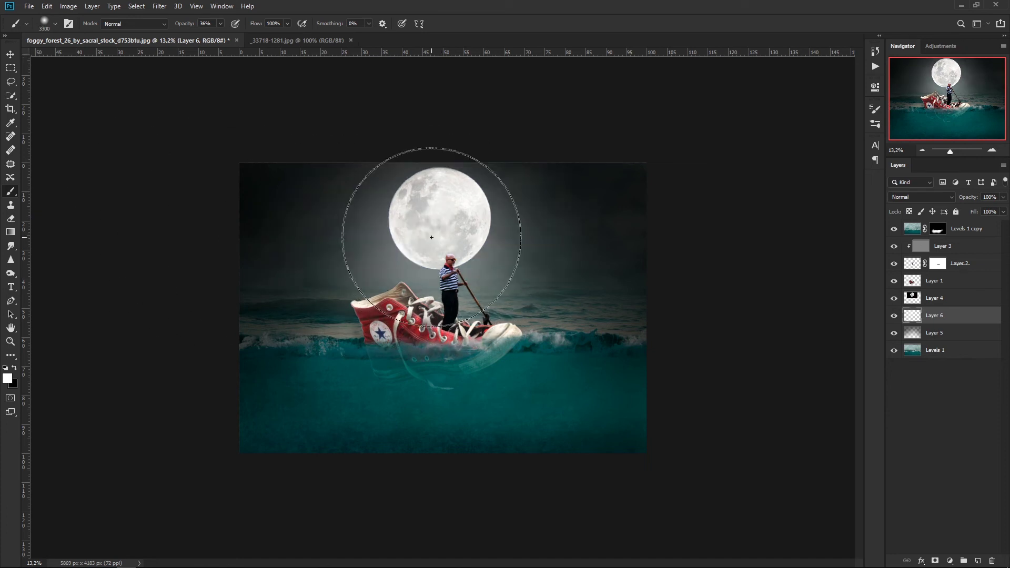
{"action": "key", "text": "bracketleft"}
{"action": "left_click", "coordinate": [449, 236]}
Apply a Gaussian Blur of radius 3.7 to the moon layer, Layer 4.
{"action": "key", "text": "v"}
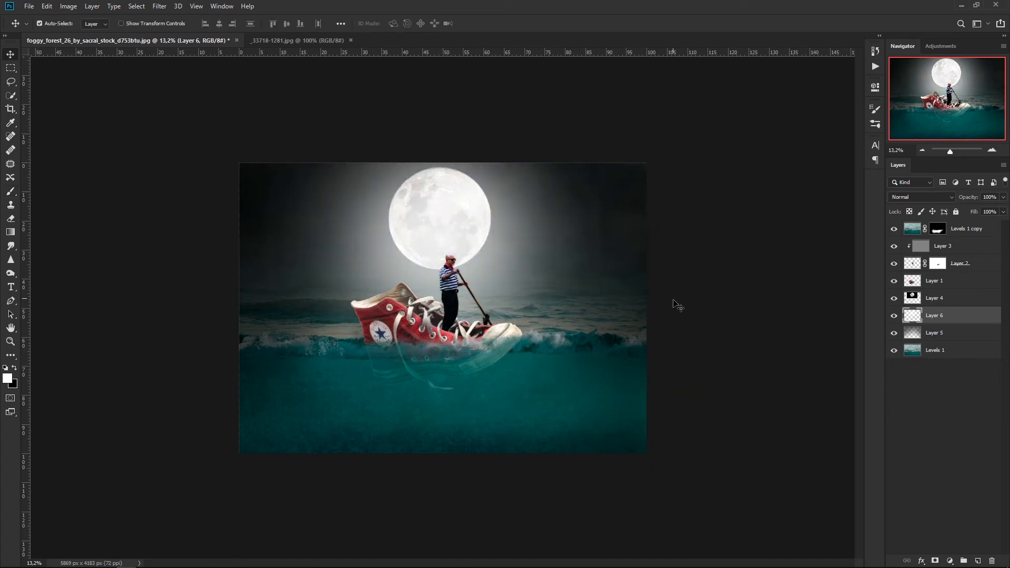
{"action": "left_click", "coordinate": [922, 300]}
{"action": "left_click", "coordinate": [159, 7]}
{"action": "mouse_move", "coordinate": [205, 125]}
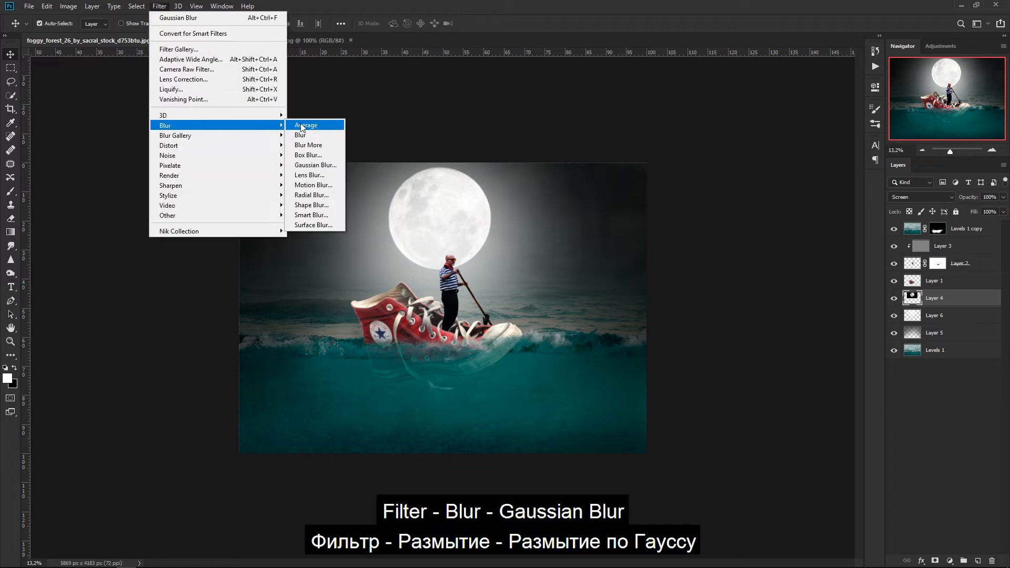
{"action": "left_click", "coordinate": [311, 165]}
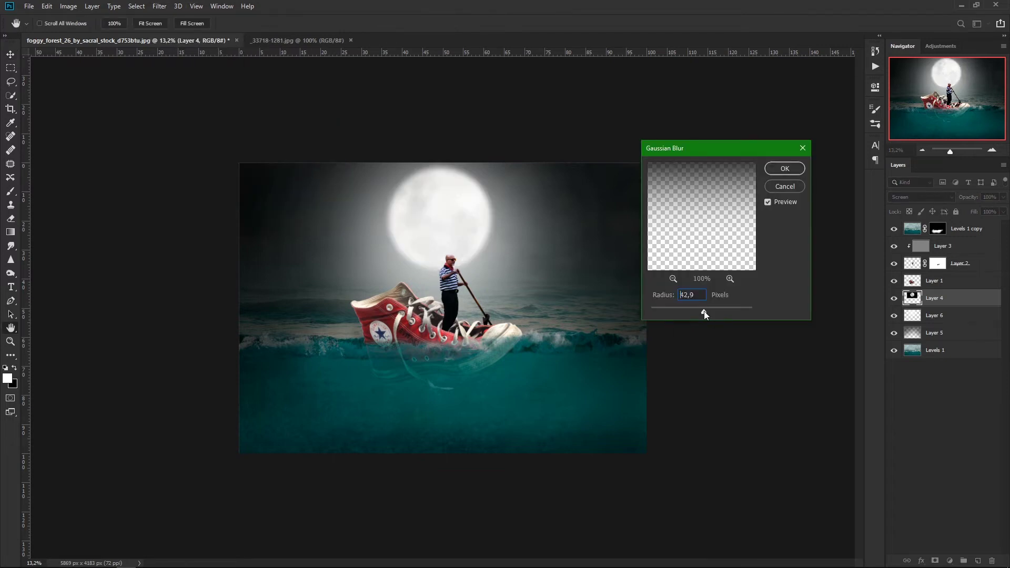
{"action": "left_click_drag", "start_coordinate": [703, 311], "coordinate": [675, 315]}
{"action": "left_click_drag", "start_coordinate": [673, 311], "coordinate": [686, 312]}
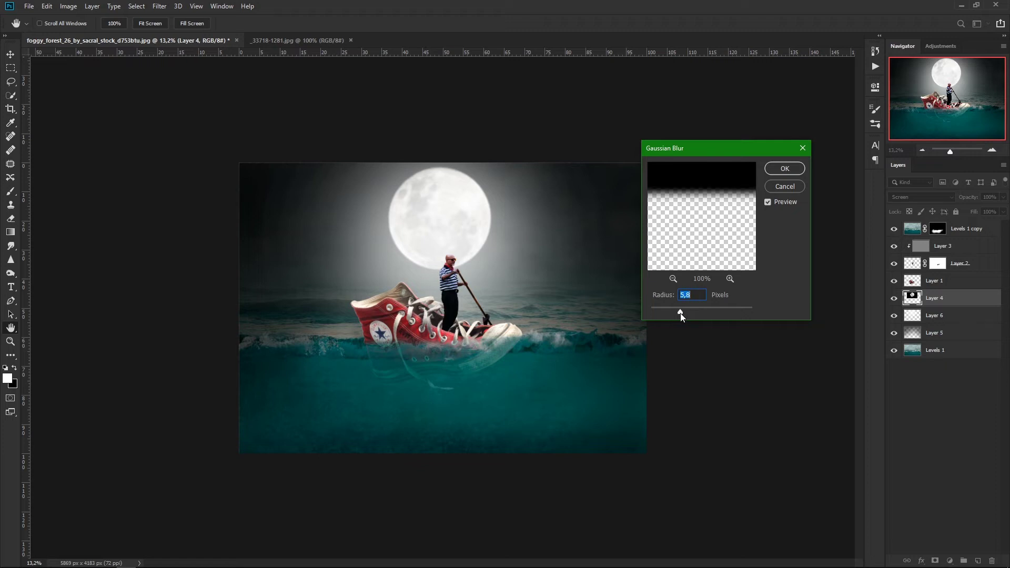
{"action": "left_click_drag", "start_coordinate": [680, 314], "coordinate": [668, 314]}
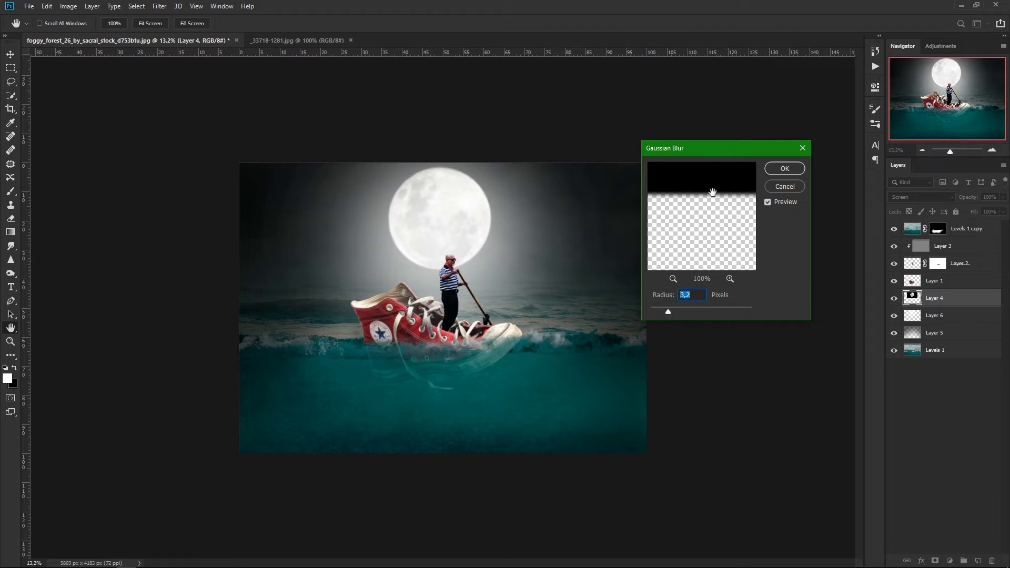
{"action": "left_click_drag", "start_coordinate": [712, 192], "coordinate": [683, 251]}
{"action": "left_click_drag", "start_coordinate": [676, 180], "coordinate": [687, 269]}
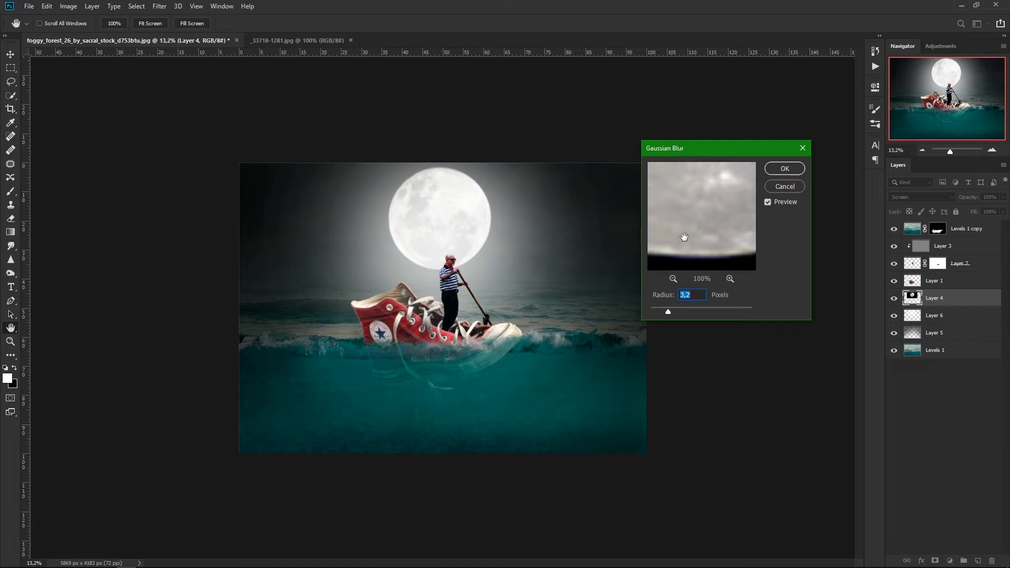
{"action": "left_click_drag", "start_coordinate": [667, 311], "coordinate": [671, 311]}
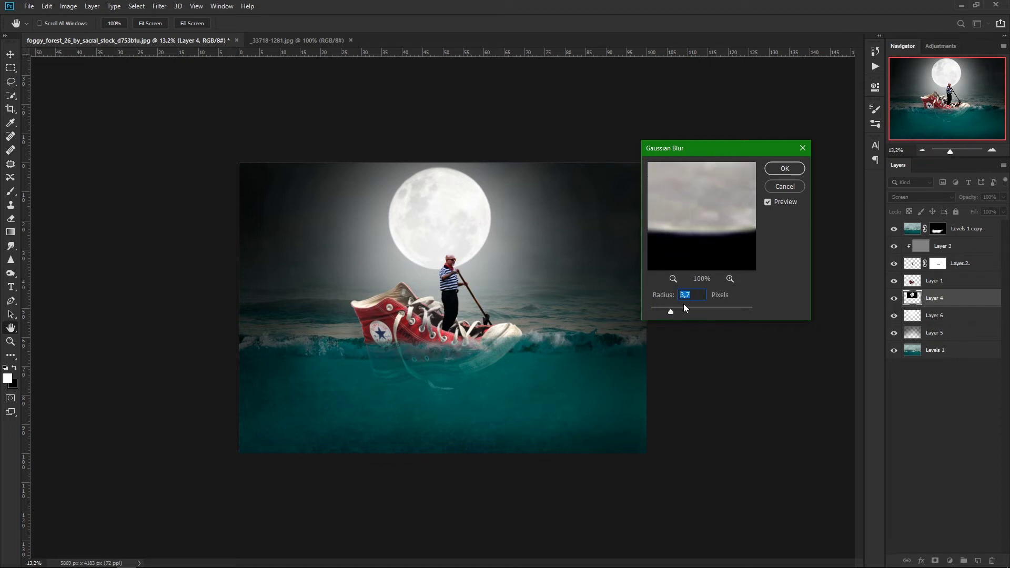
{"action": "left_click", "coordinate": [779, 171]}
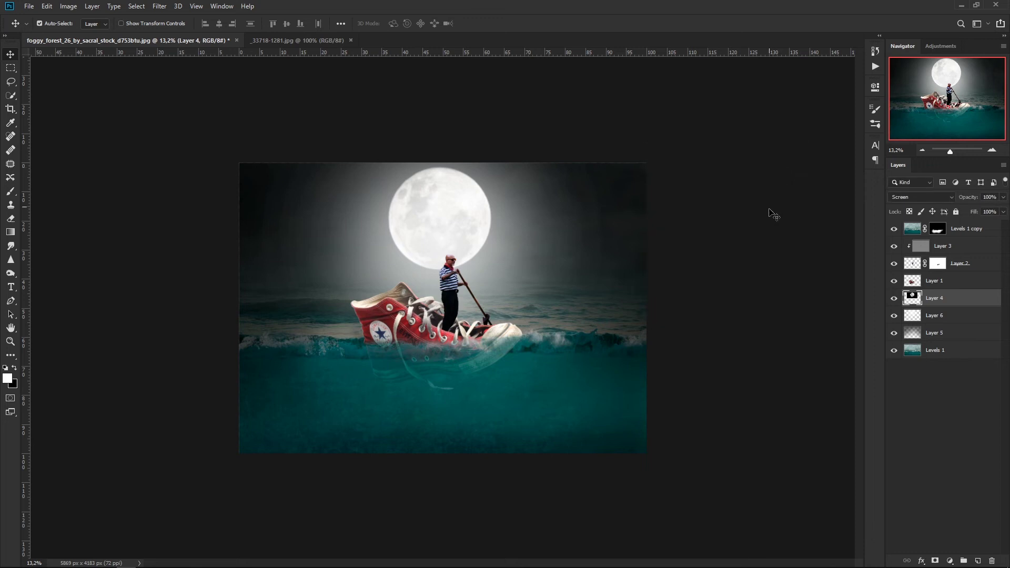
Blur the Layer 6 glow heavily with a Gaussian Blur of about 793 px.
{"action": "left_click", "coordinate": [911, 319]}
{"action": "left_click", "coordinate": [895, 318]}
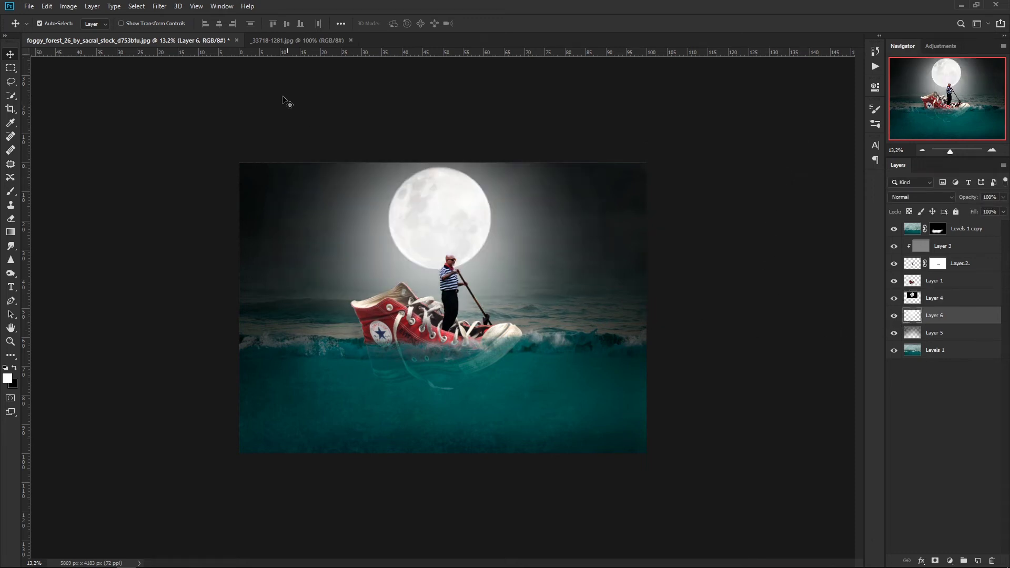
{"action": "left_click", "coordinate": [160, 6]}
{"action": "mouse_move", "coordinate": [181, 125]}
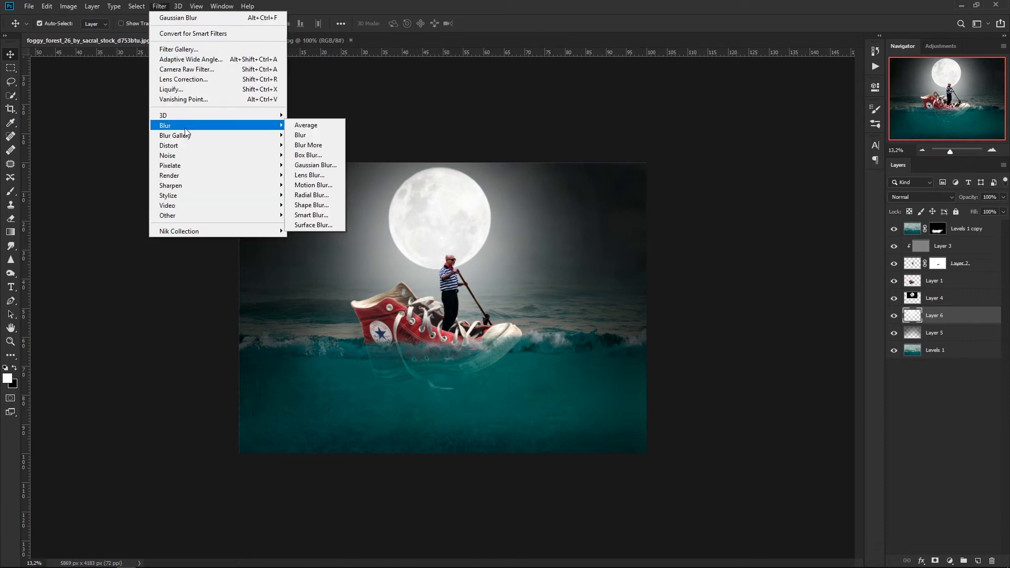
{"action": "left_click", "coordinate": [313, 165]}
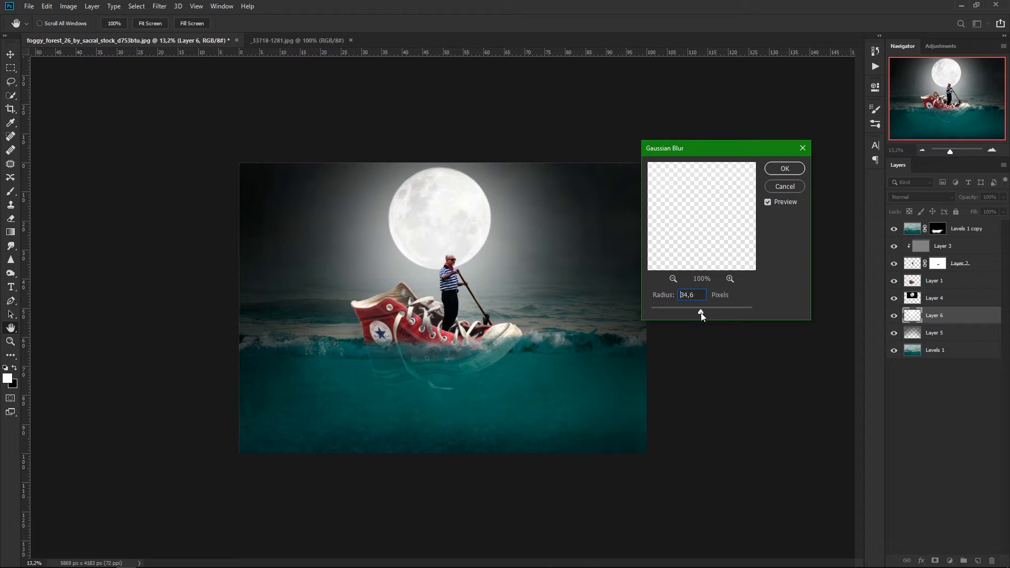
{"action": "left_click_drag", "start_coordinate": [700, 313], "coordinate": [747, 311]}
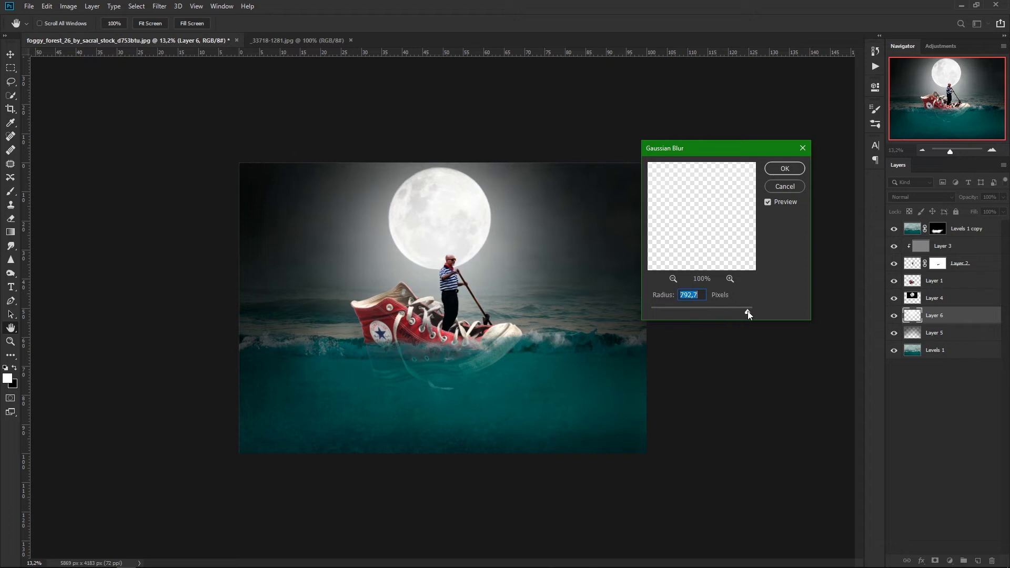
{"action": "left_click", "coordinate": [784, 169]}
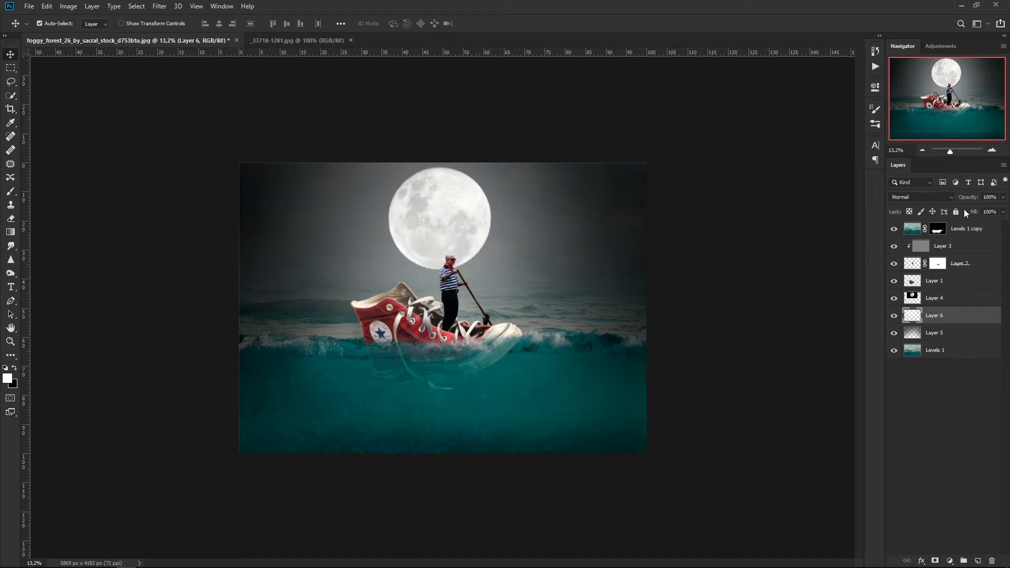
Lower Layer 6's opacity to 65% and select the shoe layer, Layer 1.
{"action": "left_click_drag", "start_coordinate": [968, 197], "coordinate": [955, 201]}
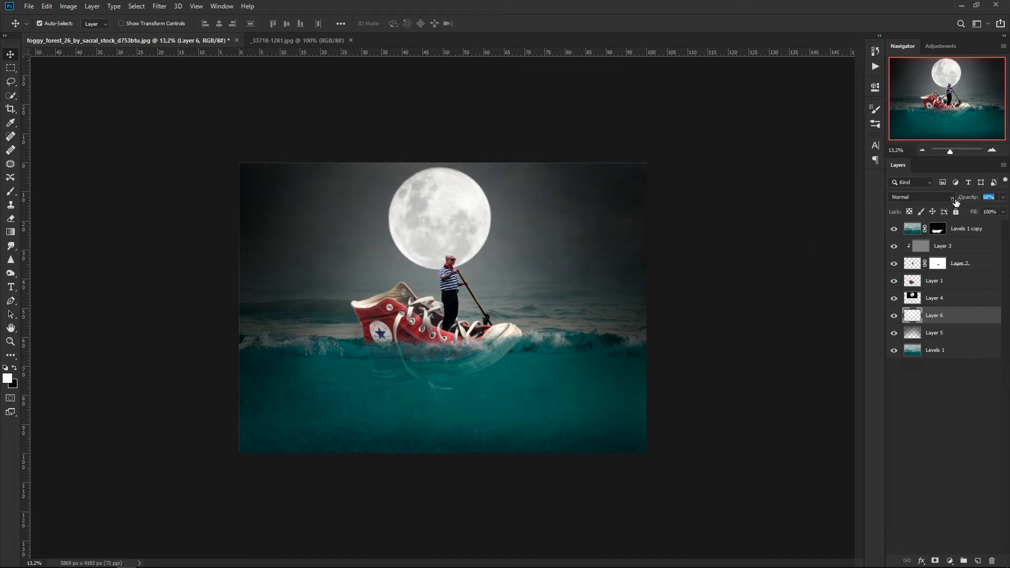
{"action": "key", "text": "Return"}
{"action": "left_click", "coordinate": [951, 285]}
{"action": "left_click", "coordinate": [893, 263]}
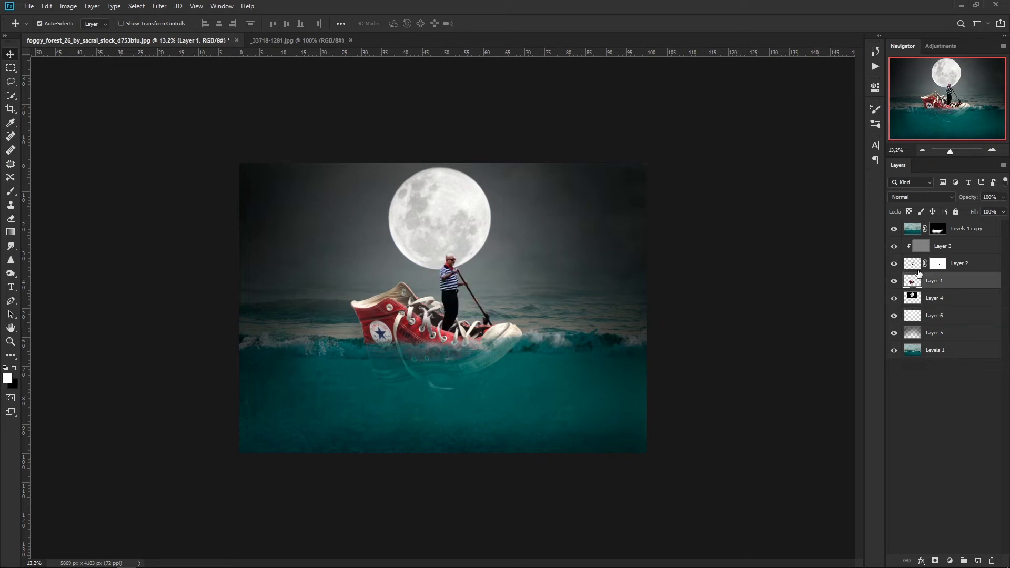
Clip a Levels adjustment to Layer 1 with input levels 48 and 240, and invert its mask to black.
{"action": "left_click", "coordinate": [950, 561]}
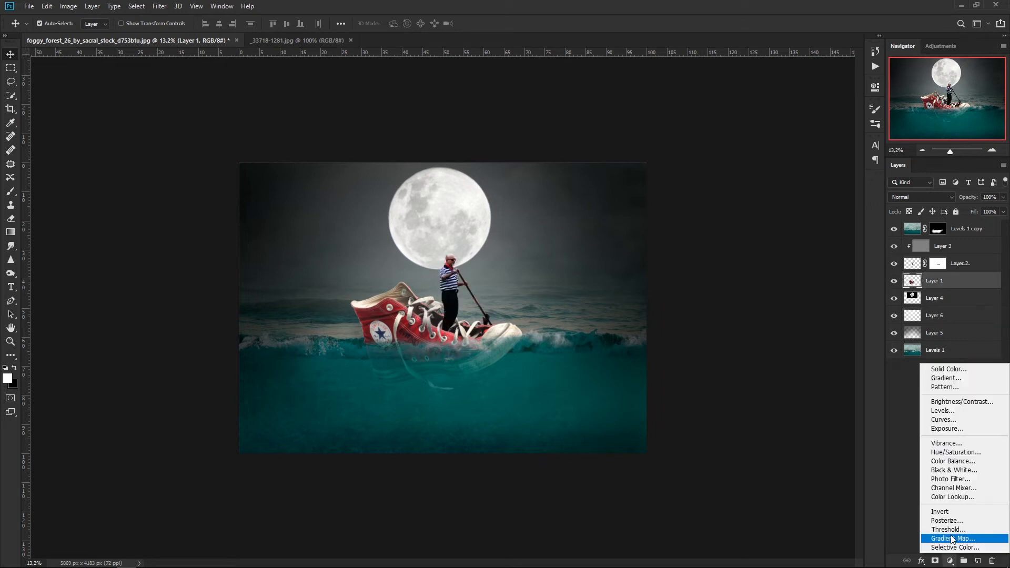
{"action": "left_click", "coordinate": [958, 413]}
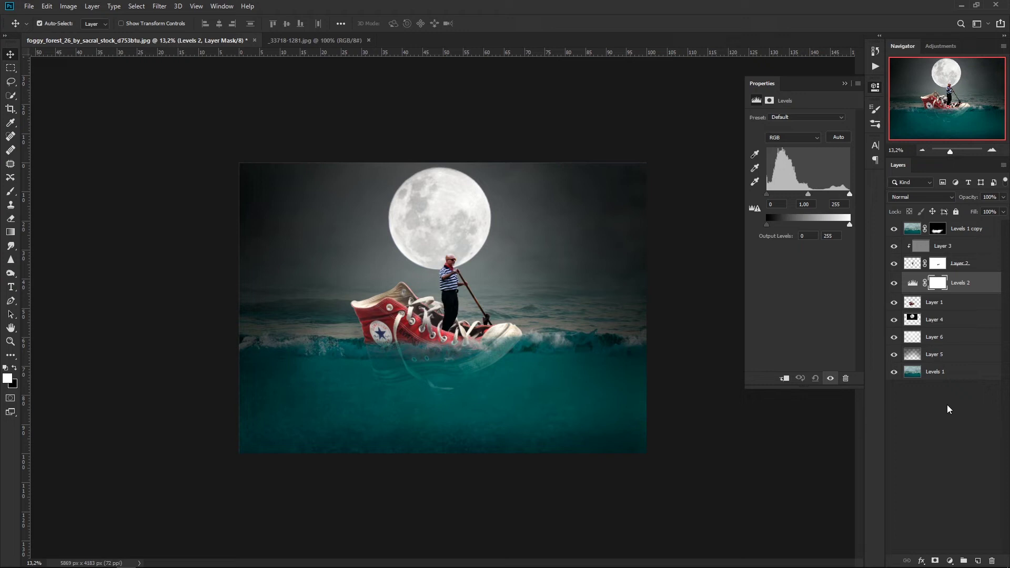
{"action": "left_click", "coordinate": [785, 378]}
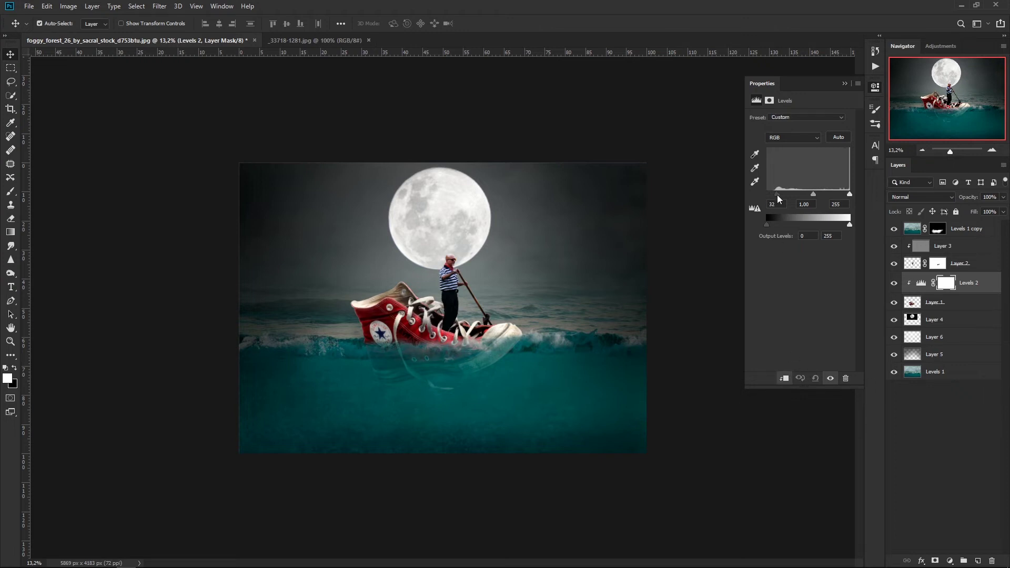
{"action": "left_click_drag", "start_coordinate": [767, 194], "coordinate": [782, 194]}
{"action": "left_click_drag", "start_coordinate": [850, 194], "coordinate": [823, 194]}
{"action": "left_click", "coordinate": [845, 83]}
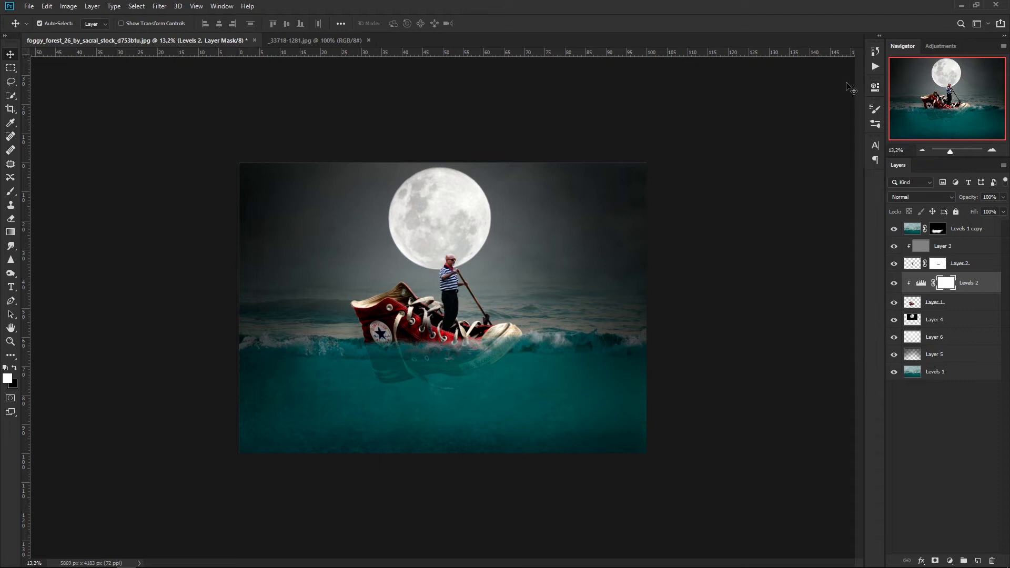
{"action": "key", "text": "ctrl+i"}
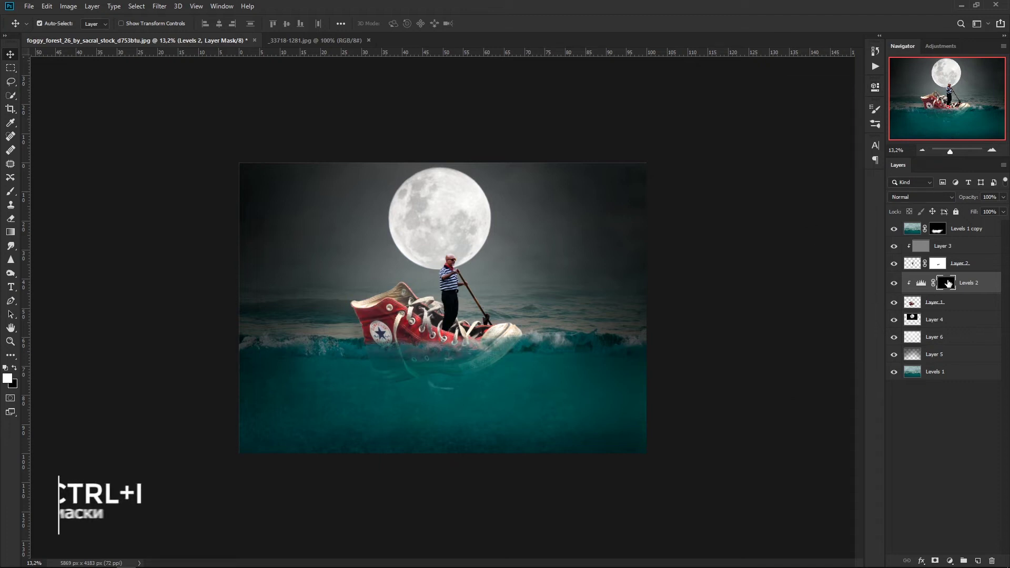
{"action": "left_click", "coordinate": [14, 196]}
Reveal the Levels contrast on the shoe's upper, left side and lower laces.
{"action": "right_click", "coordinate": [245, 271]}
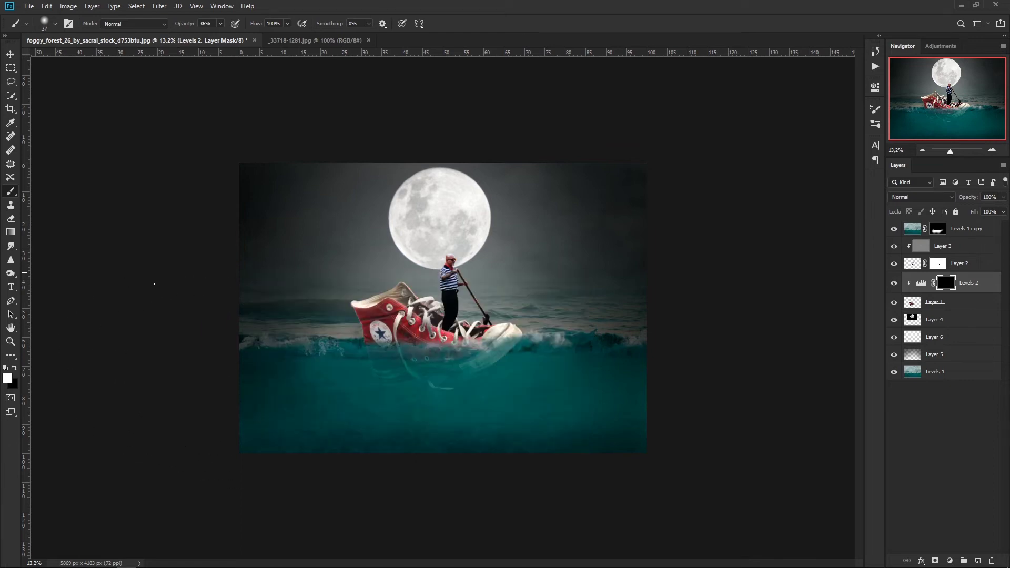
{"action": "scroll", "coordinate": [384, 320], "scroll_direction": "up", "scroll_amount": 5}
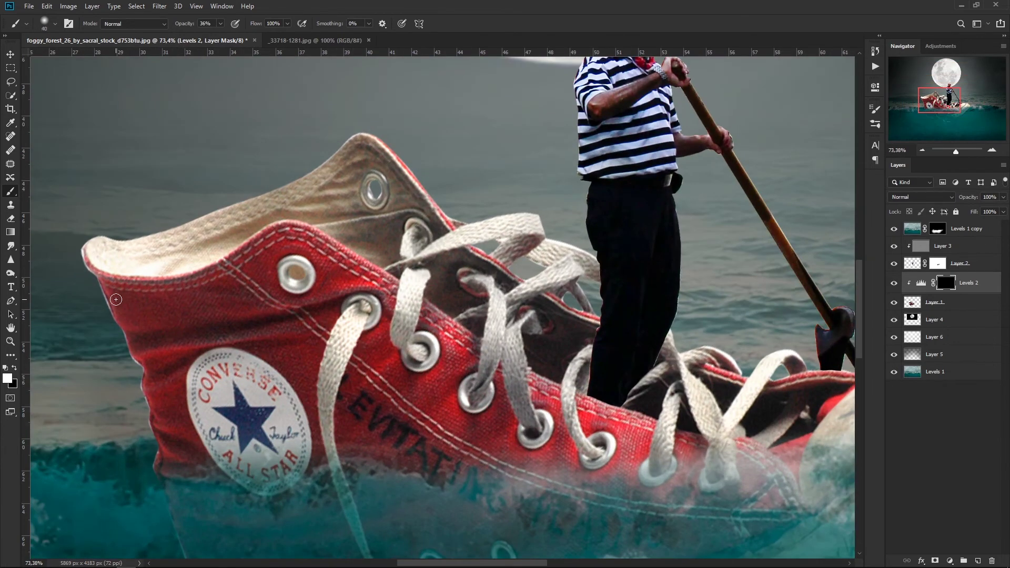
{"action": "key", "text": "bracketright"}
{"action": "key", "text": "bracketright"}
{"action": "key", "text": "bracketright"}
{"action": "mouse_move", "coordinate": [116, 299]}
{"action": "left_mouse_down"}
{"action": "mouse_move", "coordinate": [193, 308]}
{"action": "mouse_move", "coordinate": [211, 371]}
{"action": "mouse_move", "coordinate": [270, 388]}
{"action": "left_mouse_up"}
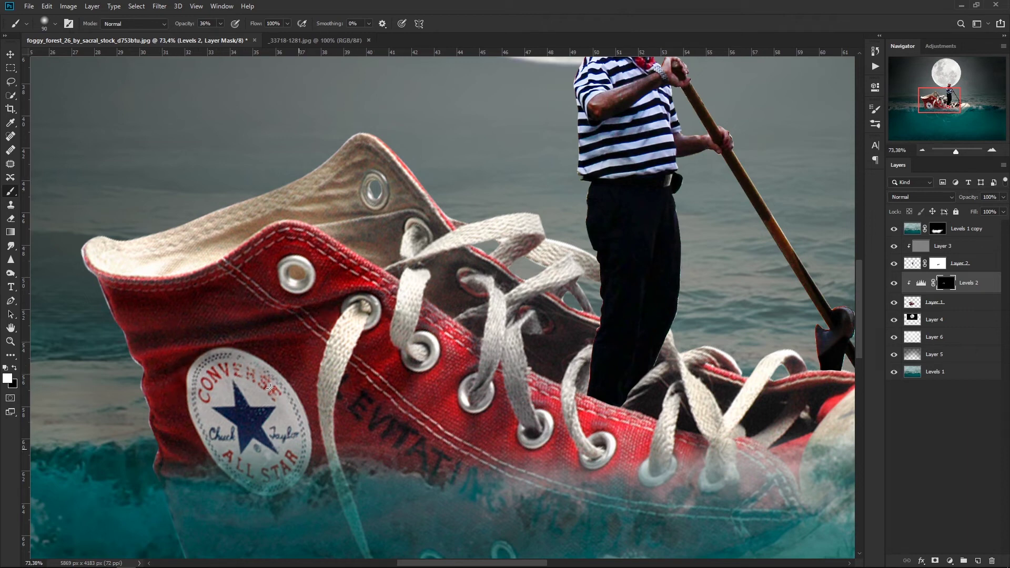
{"action": "left_click_drag", "start_coordinate": [270, 388], "coordinate": [187, 398]}
{"action": "key", "text": "bracketright"}
{"action": "key", "text": "bracketright"}
{"action": "key", "text": "bracketright"}
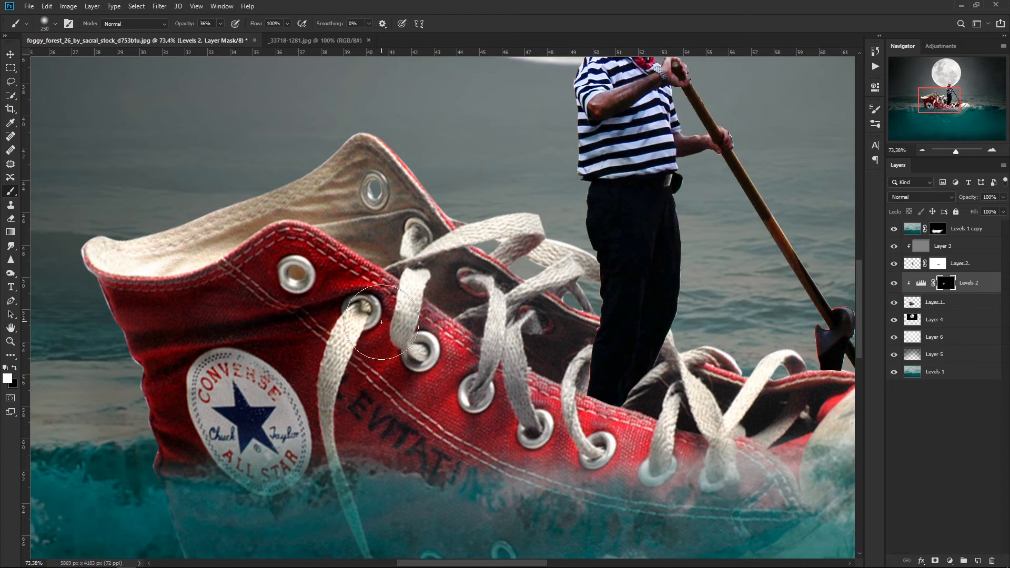
{"action": "mouse_move", "coordinate": [381, 321]}
{"action": "left_mouse_down"}
{"action": "mouse_move", "coordinate": [667, 490]}
{"action": "mouse_move", "coordinate": [639, 302]}
{"action": "left_mouse_up"}
With a smaller brush, reveal the darkening on the laces around the eyelets and the inner shoe.
{"action": "key", "text": "bracketleft"}
{"action": "key", "text": "bracketleft"}
{"action": "key", "text": "bracketleft"}
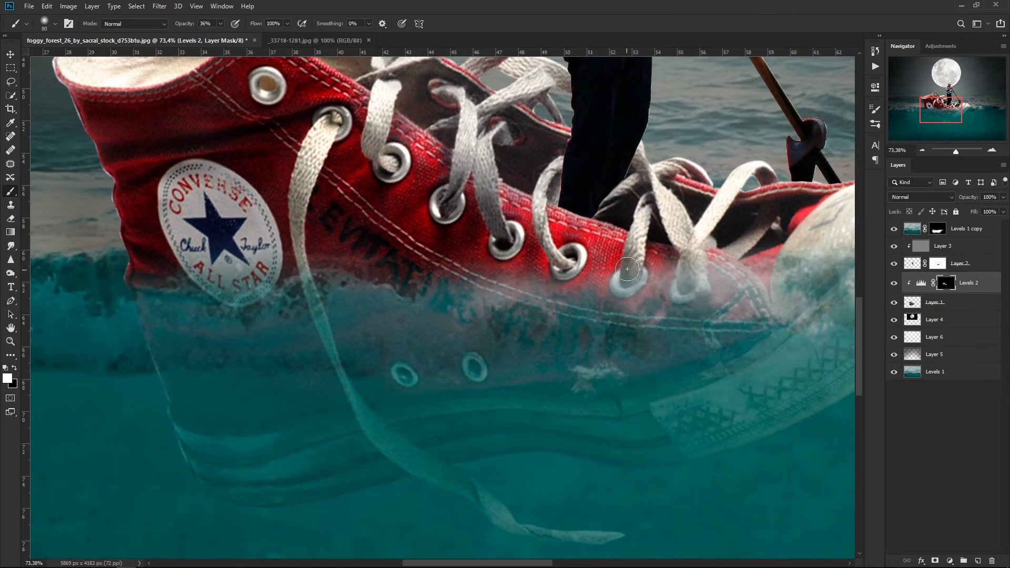
{"action": "key", "text": "bracketleft"}
{"action": "key", "text": "bracketleft"}
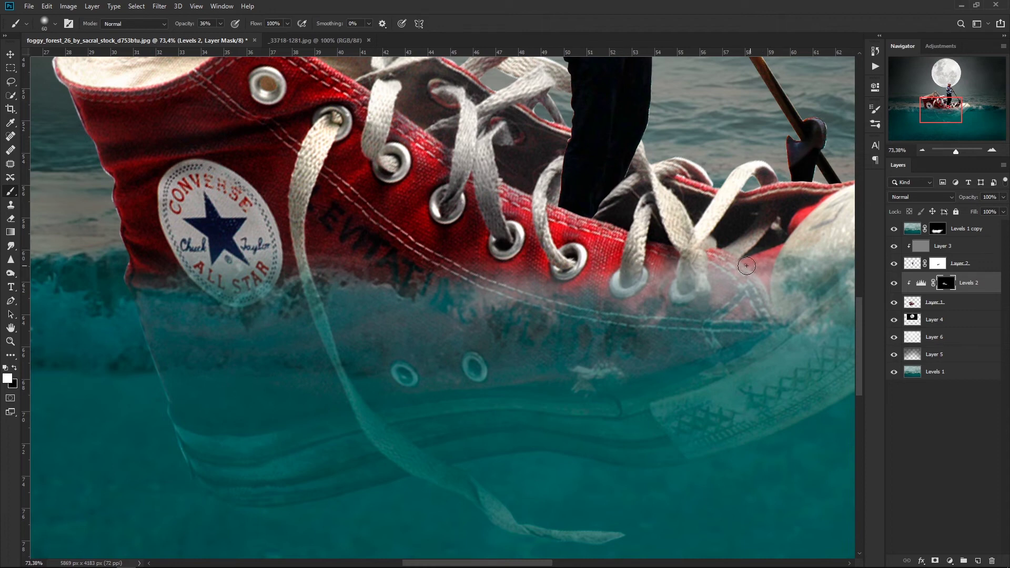
{"action": "left_click_drag", "start_coordinate": [312, 179], "coordinate": [297, 268]}
{"action": "left_click_drag", "start_coordinate": [374, 123], "coordinate": [379, 161]}
{"action": "mouse_move", "coordinate": [463, 155]}
{"action": "left_mouse_down"}
{"action": "mouse_move", "coordinate": [451, 187]}
{"action": "mouse_move", "coordinate": [492, 229]}
{"action": "mouse_move", "coordinate": [542, 242]}
{"action": "left_mouse_up"}
{"action": "left_click_drag", "start_coordinate": [560, 168], "coordinate": [563, 215]}
{"action": "mouse_move", "coordinate": [621, 195]}
{"action": "left_mouse_down"}
{"action": "mouse_move", "coordinate": [629, 224]}
{"action": "mouse_move", "coordinate": [663, 249]}
{"action": "left_mouse_up"}
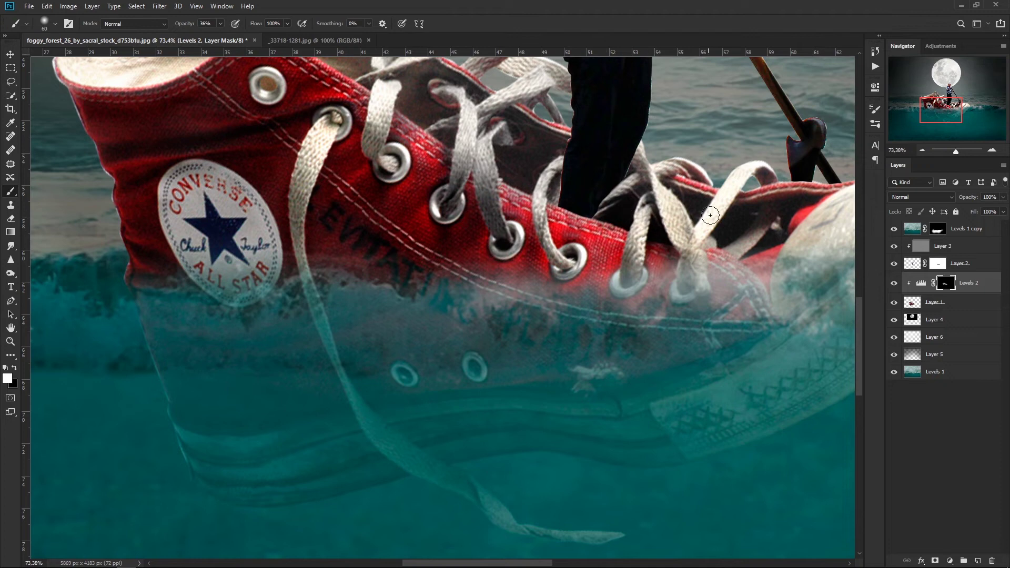
{"action": "mouse_move", "coordinate": [710, 215]}
{"action": "left_mouse_down"}
{"action": "mouse_move", "coordinate": [689, 187]}
{"action": "mouse_move", "coordinate": [699, 218]}
{"action": "mouse_move", "coordinate": [757, 247]}
{"action": "mouse_move", "coordinate": [764, 193]}
{"action": "left_mouse_up"}
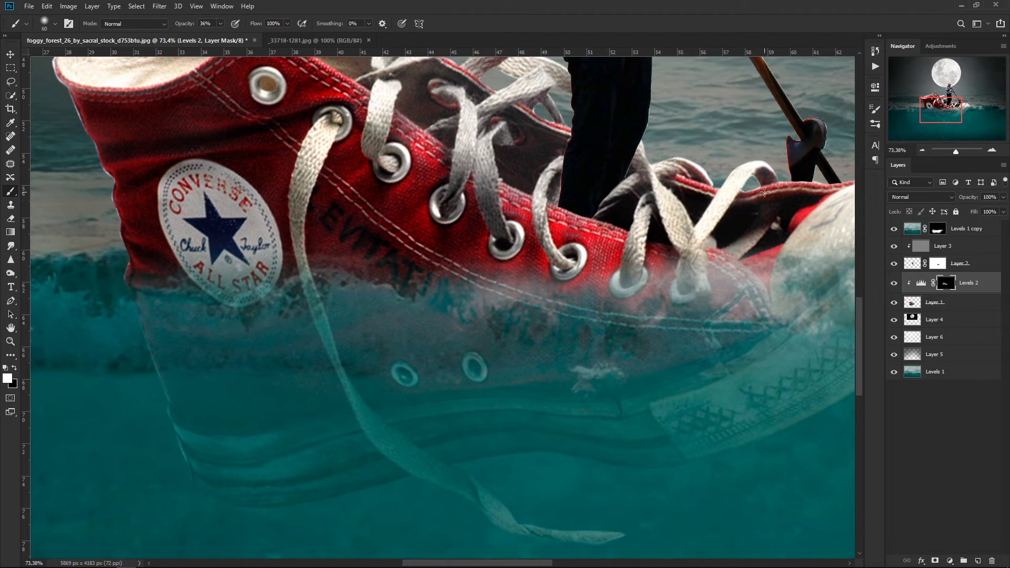
{"action": "mouse_move", "coordinate": [547, 174]}
{"action": "left_mouse_down"}
{"action": "mouse_move", "coordinate": [553, 140]}
{"action": "mouse_move", "coordinate": [526, 152]}
{"action": "left_mouse_up"}
{"action": "mouse_move", "coordinate": [515, 111]}
{"action": "left_mouse_down"}
{"action": "mouse_move", "coordinate": [518, 168]}
{"action": "mouse_move", "coordinate": [534, 171]}
{"action": "left_mouse_up"}
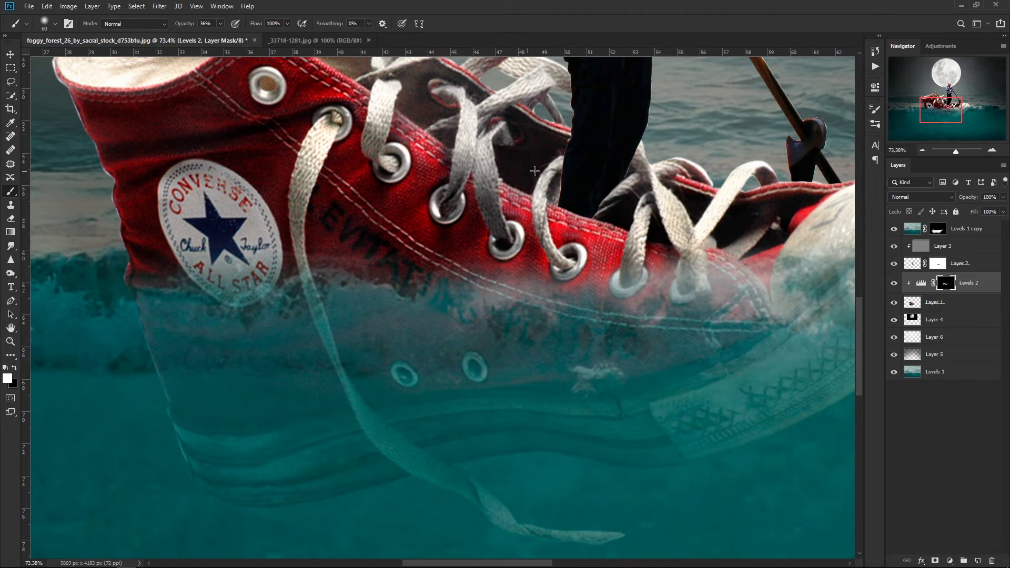
Deepen the laces, inner shoe, top of the shoe and toe cap further.
{"action": "scroll", "coordinate": [541, 184], "scroll_direction": "up", "scroll_amount": 2}
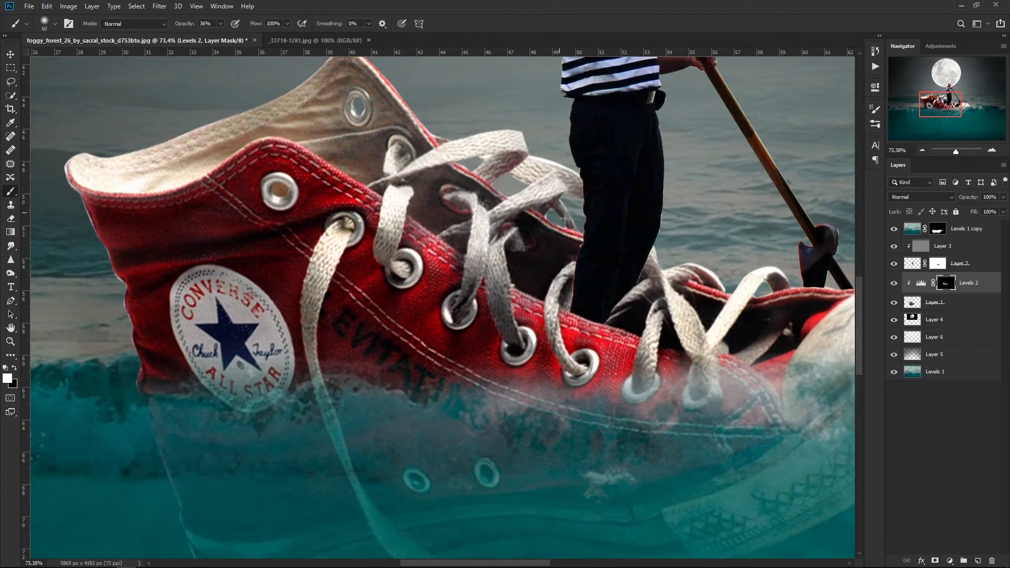
{"action": "mouse_move", "coordinate": [565, 219]}
{"action": "left_mouse_down"}
{"action": "mouse_move", "coordinate": [495, 169]}
{"action": "mouse_move", "coordinate": [515, 158]}
{"action": "mouse_move", "coordinate": [441, 216]}
{"action": "mouse_move", "coordinate": [460, 239]}
{"action": "mouse_move", "coordinate": [426, 216]}
{"action": "left_mouse_up"}
{"action": "mouse_move", "coordinate": [474, 271]}
{"action": "left_mouse_down"}
{"action": "mouse_move", "coordinate": [415, 220]}
{"action": "mouse_move", "coordinate": [442, 172]}
{"action": "mouse_move", "coordinate": [383, 200]}
{"action": "mouse_move", "coordinate": [381, 261]}
{"action": "left_mouse_up"}
{"action": "left_click_drag", "start_coordinate": [426, 132], "coordinate": [379, 179]}
{"action": "mouse_move", "coordinate": [400, 142]}
{"action": "left_mouse_down"}
{"action": "mouse_move", "coordinate": [393, 221]}
{"action": "mouse_move", "coordinate": [459, 357]}
{"action": "left_mouse_up"}
{"action": "key", "text": "]"}
{"action": "key", "text": "]"}
{"action": "key", "text": "]"}
{"action": "mouse_move", "coordinate": [458, 232]}
{"action": "left_mouse_down"}
{"action": "mouse_move", "coordinate": [436, 258]}
{"action": "mouse_move", "coordinate": [418, 205]}
{"action": "mouse_move", "coordinate": [318, 274]}
{"action": "mouse_move", "coordinate": [416, 224]}
{"action": "mouse_move", "coordinate": [245, 290]}
{"action": "mouse_move", "coordinate": [310, 270]}
{"action": "mouse_move", "coordinate": [416, 271]}
{"action": "mouse_move", "coordinate": [447, 294]}
{"action": "mouse_move", "coordinate": [458, 260]}
{"action": "mouse_move", "coordinate": [379, 211]}
{"action": "mouse_move", "coordinate": [284, 279]}
{"action": "mouse_move", "coordinate": [221, 294]}
{"action": "left_mouse_up"}
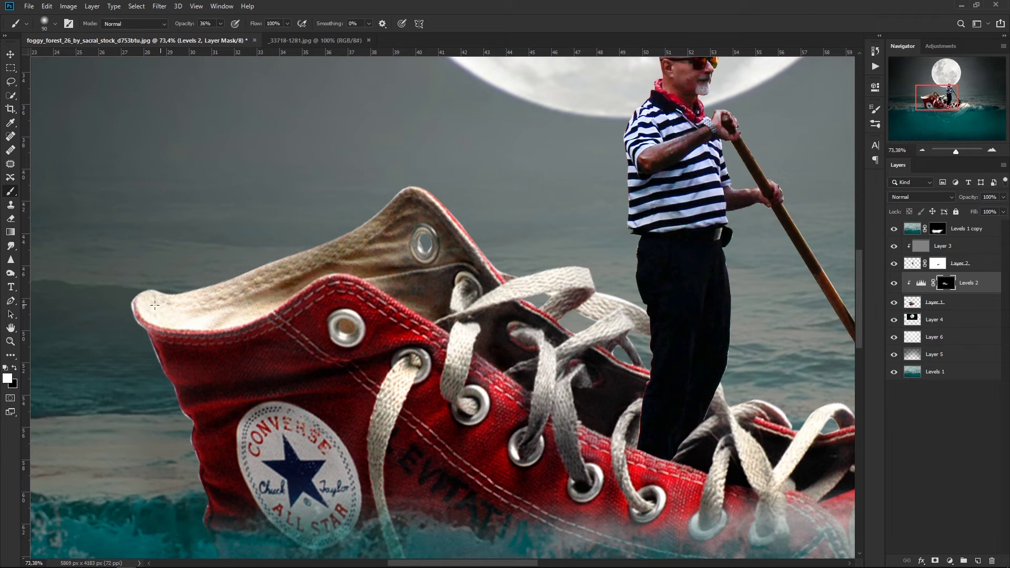
{"action": "scroll", "coordinate": [531, 317], "scroll_direction": "down", "scroll_amount": 3}
{"action": "scroll", "coordinate": [531, 317], "scroll_direction": "right", "scroll_amount": 6}
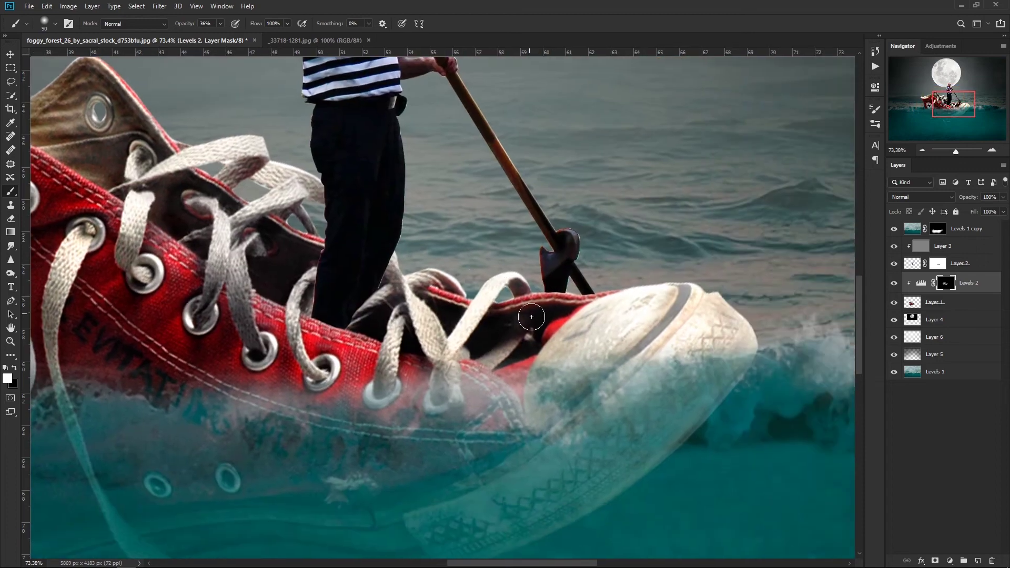
{"action": "mouse_move", "coordinate": [532, 317]}
{"action": "left_mouse_down"}
{"action": "mouse_move", "coordinate": [616, 350]}
{"action": "mouse_move", "coordinate": [699, 345]}
{"action": "mouse_move", "coordinate": [678, 310]}
{"action": "mouse_move", "coordinate": [572, 332]}
{"action": "left_mouse_up"}
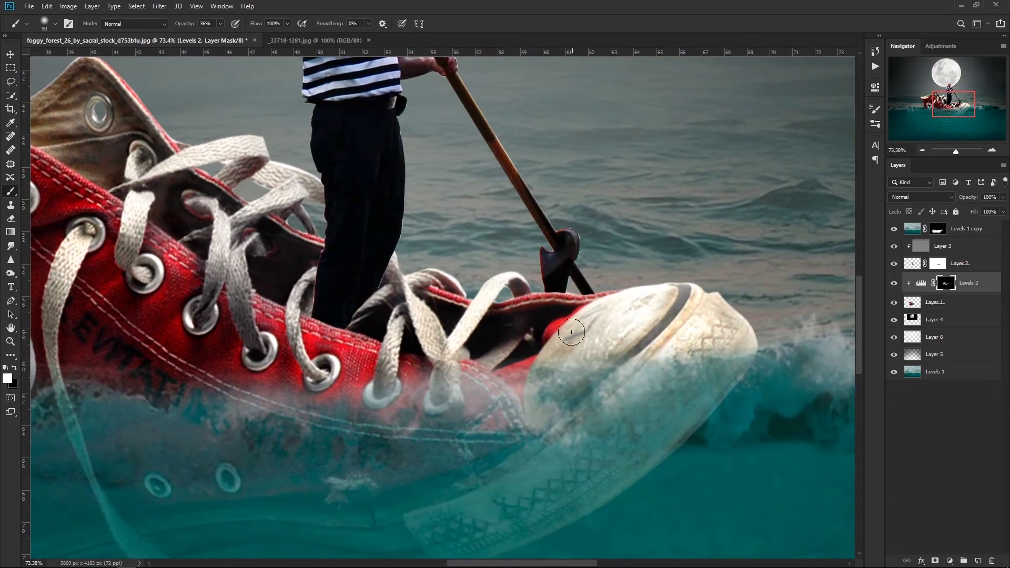
{"action": "key", "text": "bracketleft"}
{"action": "key", "text": "bracketleft"}
Add a new Layer 7 clipped to the shoe and fill it with 50% gray.
{"action": "scroll", "coordinate": [498, 350], "scroll_direction": "down", "scroll_amount": 5}
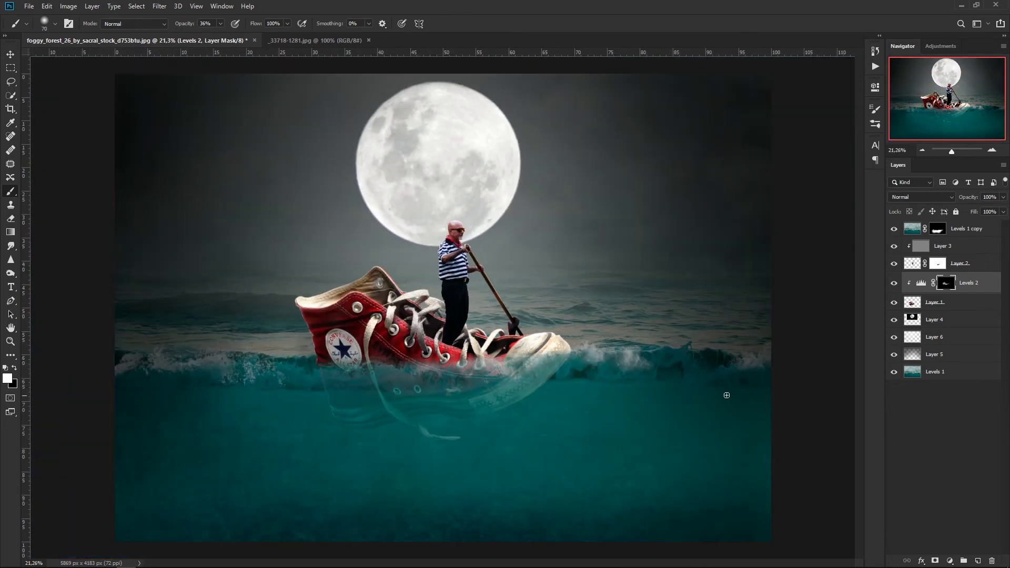
{"action": "left_click", "coordinate": [896, 286]}
{"action": "left_click", "coordinate": [957, 309]}
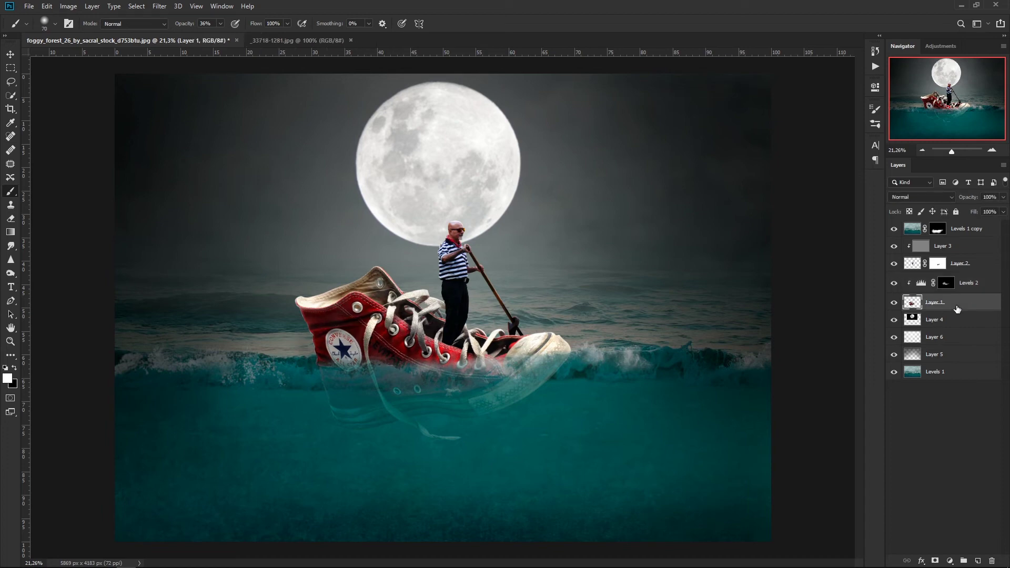
{"action": "left_click", "coordinate": [979, 562]}
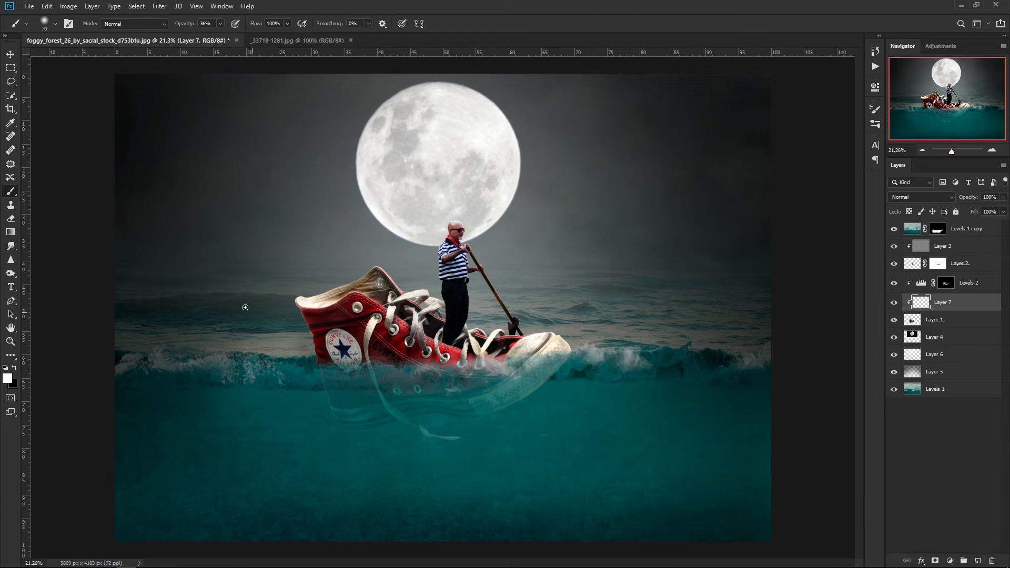
{"action": "left_click", "coordinate": [47, 6]}
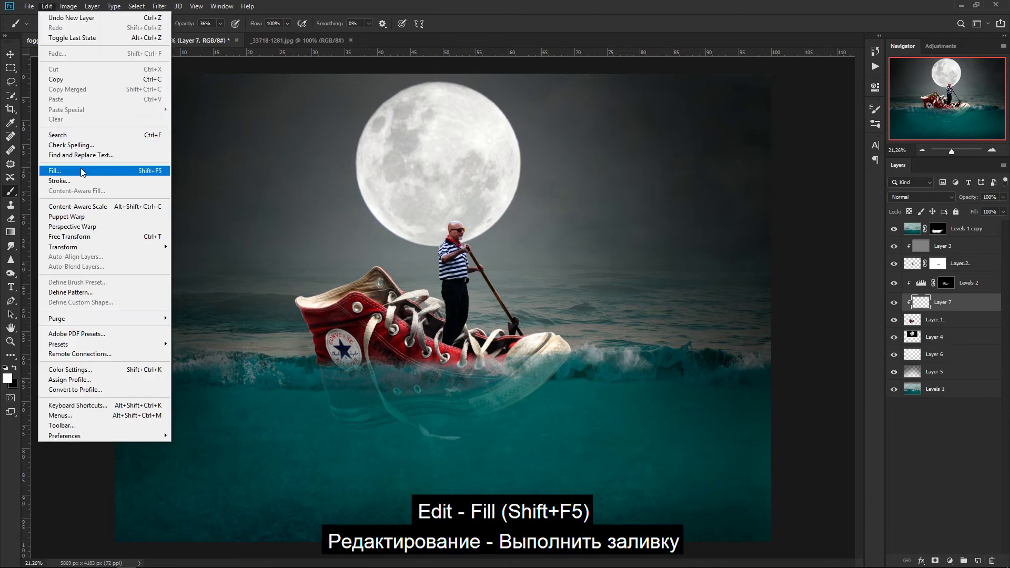
{"action": "left_click", "coordinate": [60, 170]}
{"action": "left_click", "coordinate": [538, 147]}
{"action": "key", "text": "b"}
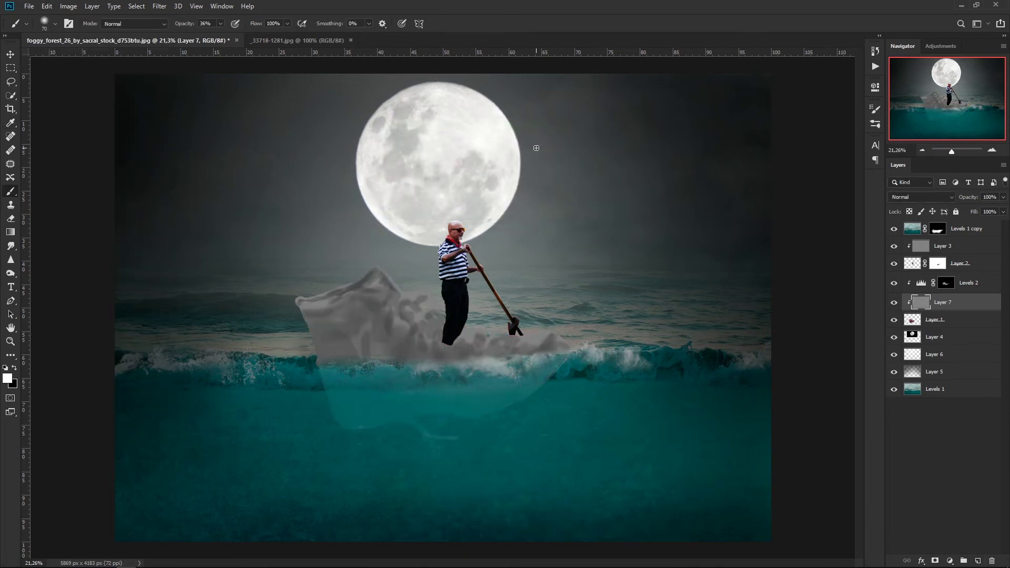
Set Layer 7's blend mode to Soft Light and select the Dodge/Burn toning tool.
{"action": "left_click", "coordinate": [914, 197]}
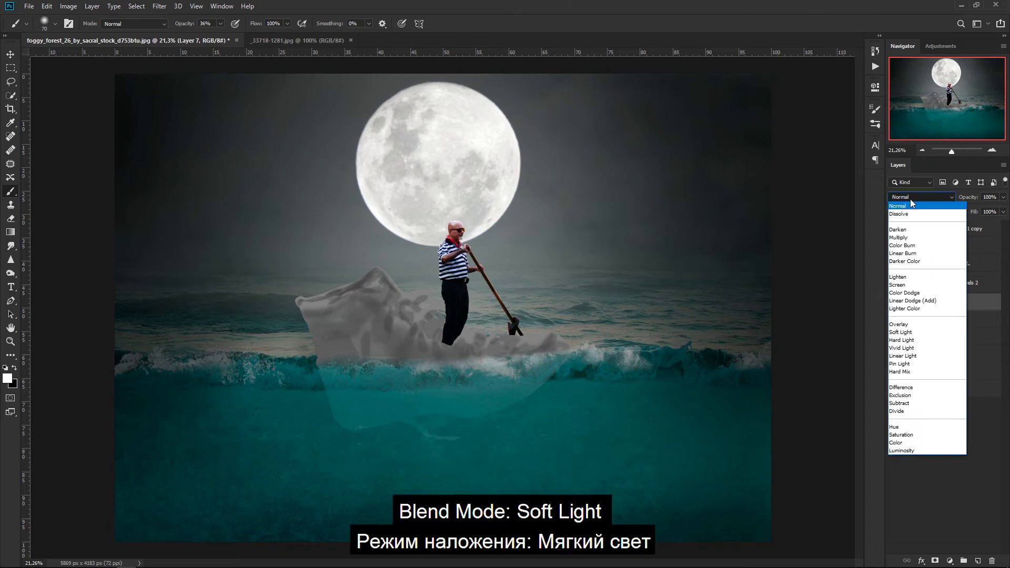
{"action": "left_click", "coordinate": [911, 332]}
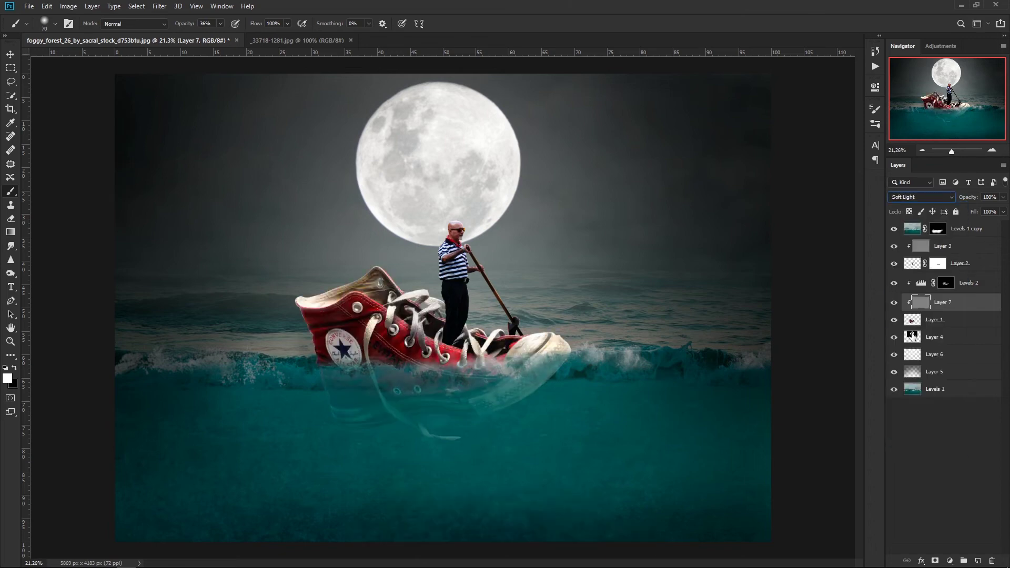
{"action": "left_click", "coordinate": [10, 273]}
{"action": "left_click", "coordinate": [47, 284]}
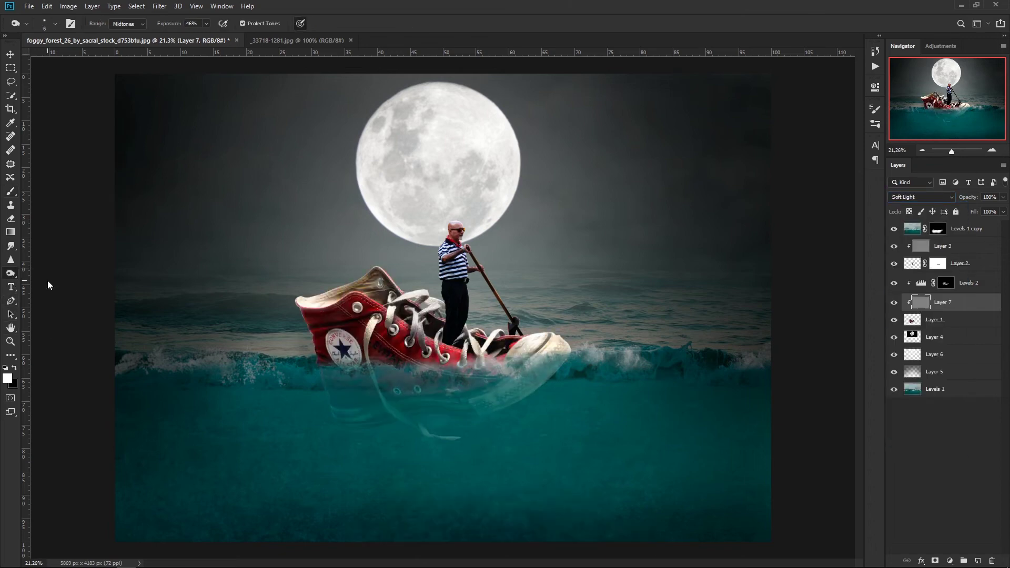
{"action": "scroll", "coordinate": [335, 332], "scroll_direction": "up", "scroll_amount": 5}
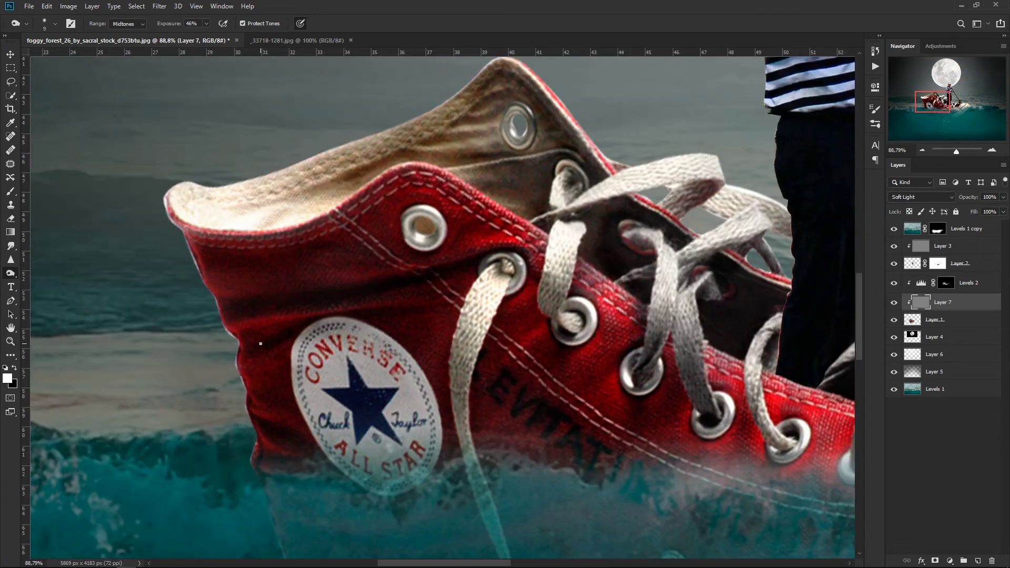
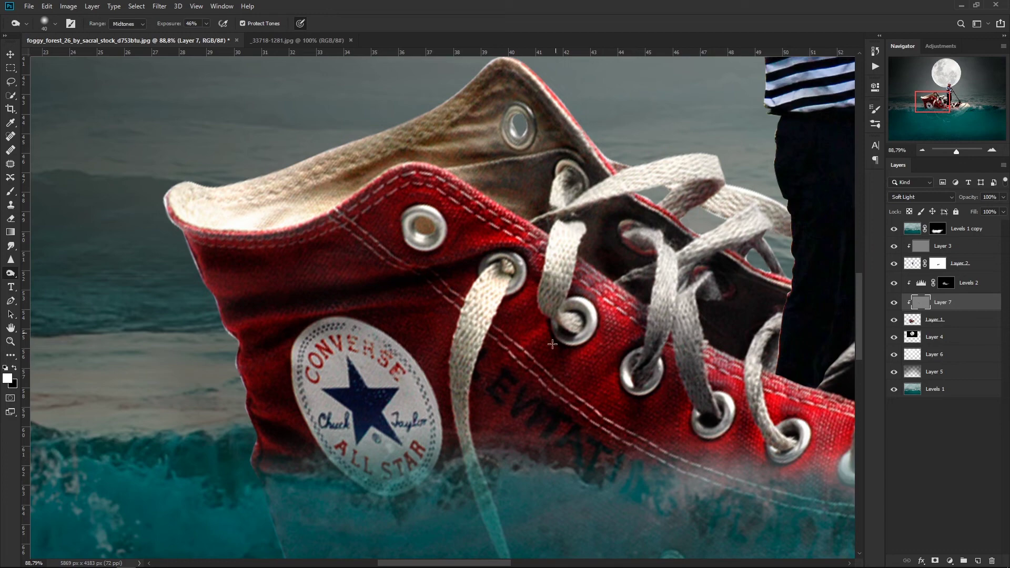
Dodge the sneaker's shadows on Layer 7 (Range Shadows, Exposure 90%), bringing its underwater part into view.
{"action": "left_click_drag", "start_coordinate": [627, 229], "coordinate": [554, 140]}
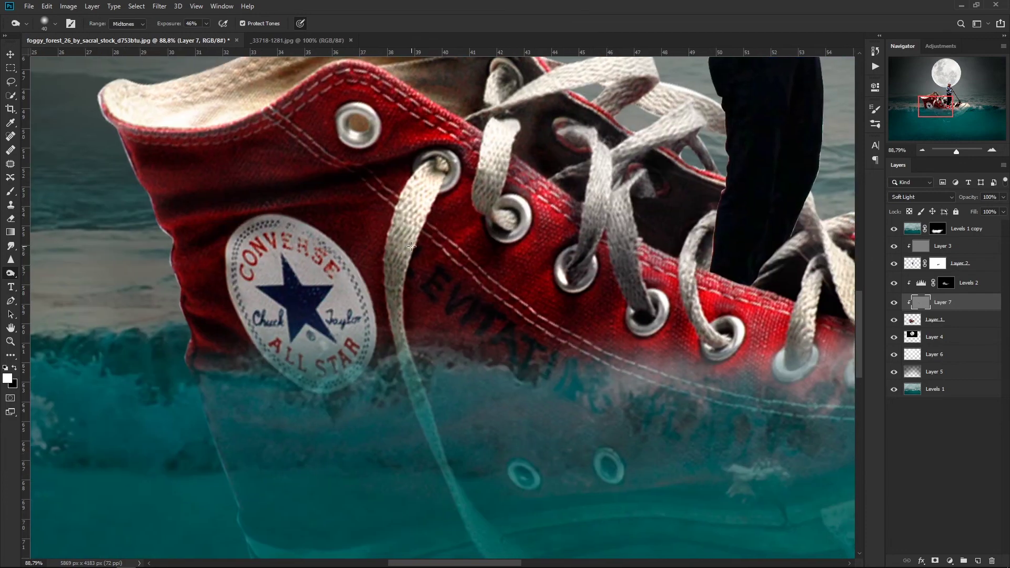
{"action": "scroll", "coordinate": [427, 322], "scroll_direction": "down", "scroll_amount": 3}
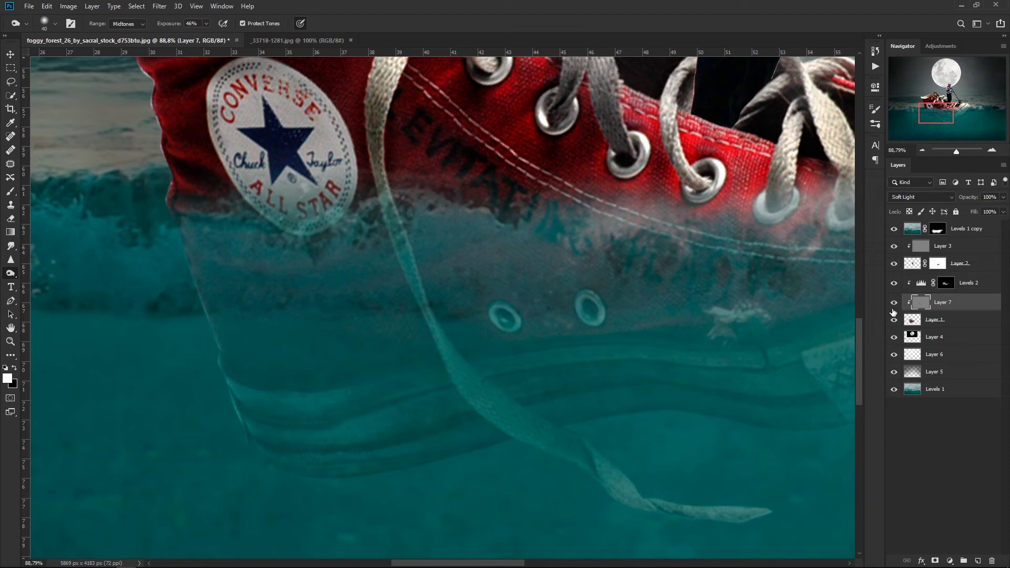
{"action": "scroll", "coordinate": [566, 377], "scroll_direction": "right", "scroll_amount": 3}
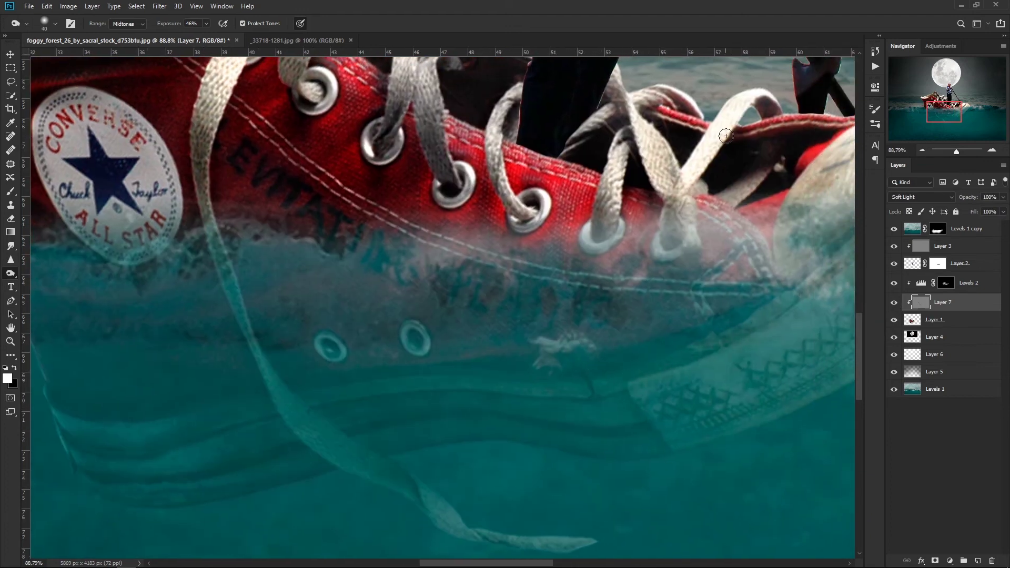
{"action": "scroll", "coordinate": [649, 303], "scroll_direction": "up", "scroll_amount": 3}
{"action": "scroll", "coordinate": [649, 303], "scroll_direction": "right", "scroll_amount": 3}
{"action": "right_click", "coordinate": [549, 343]}
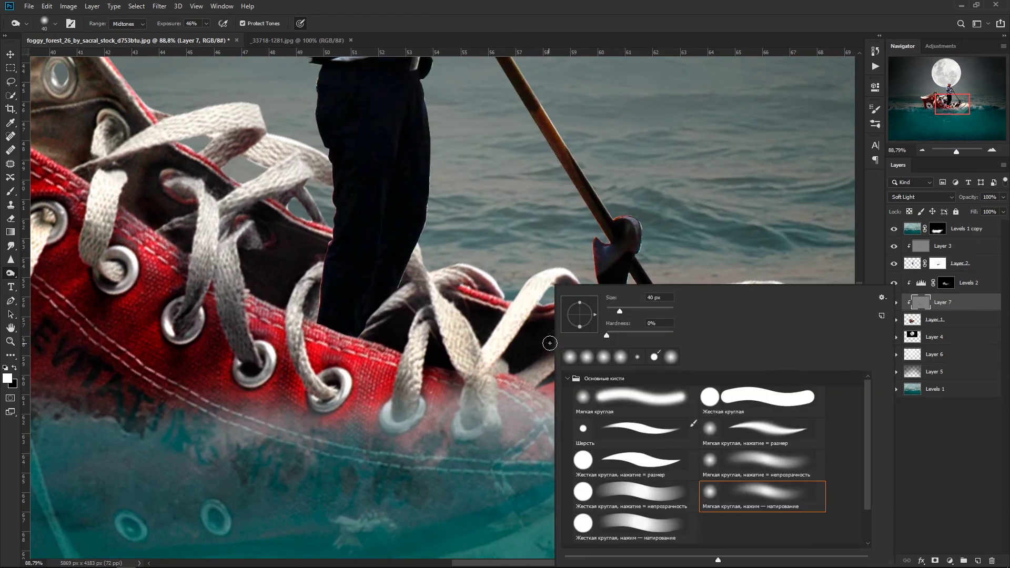
{"action": "right_click", "coordinate": [10, 273]}
Burn the sneaker's shadow tones, then zoom out to see the whole shoe boat.
{"action": "left_click", "coordinate": [47, 278]}
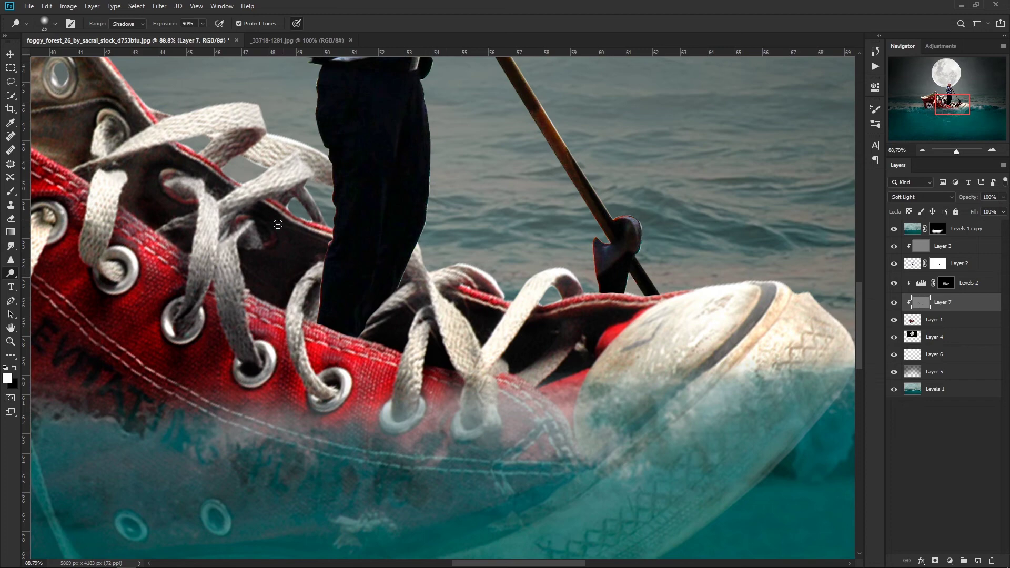
{"action": "scroll", "coordinate": [365, 220], "scroll_direction": "up", "scroll_amount": 2}
{"action": "scroll", "coordinate": [318, 267], "scroll_direction": "left", "scroll_amount": 2}
{"action": "scroll", "coordinate": [235, 160], "scroll_direction": "left", "scroll_amount": 3}
{"action": "scroll", "coordinate": [236, 160], "scroll_direction": "up", "scroll_amount": 1}
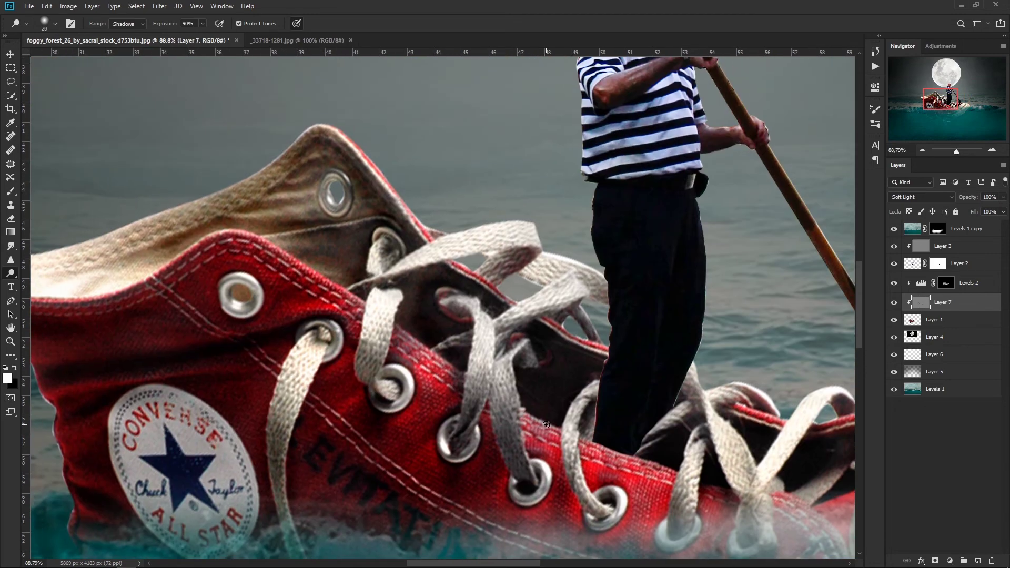
{"action": "key", "text": "ctrl+minus"}
{"action": "key", "text": "ctrl+minus"}
{"action": "key", "text": "ctrl+minus"}
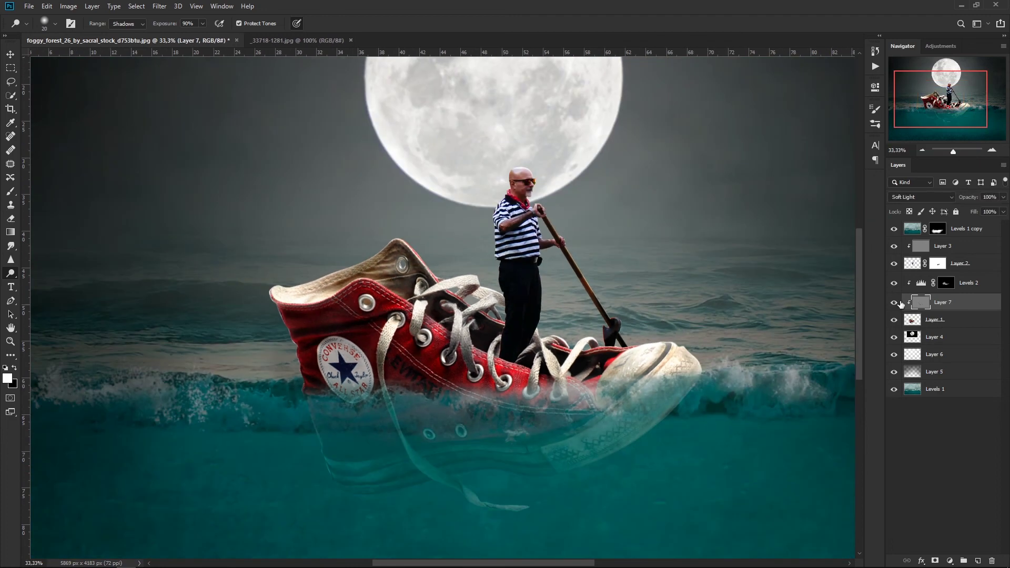
Soften Layer 7 with a Gaussian Blur of about 36 radius and compare it on and off.
{"action": "left_click", "coordinate": [159, 6]}
{"action": "mouse_move", "coordinate": [166, 125]}
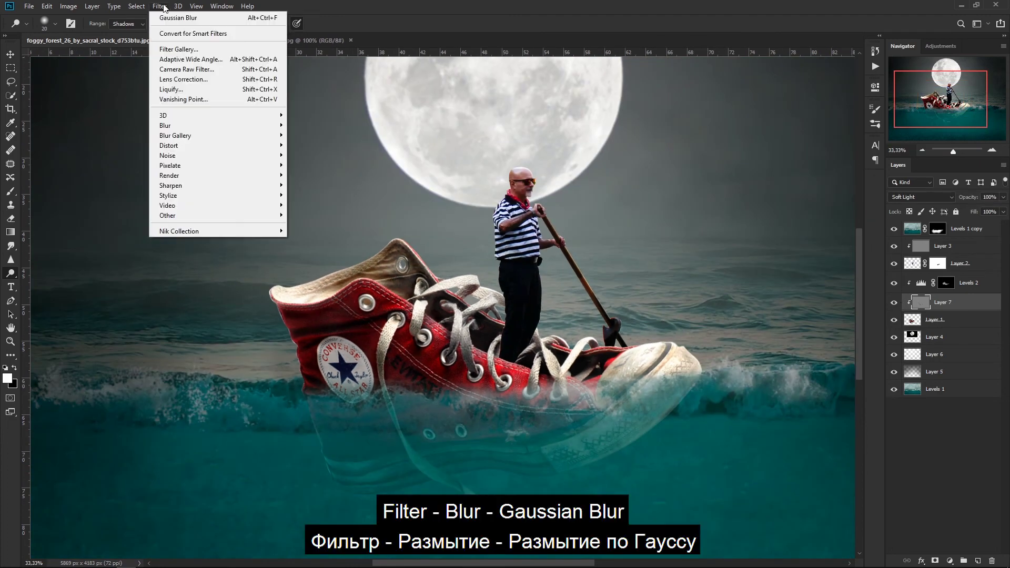
{"action": "left_click", "coordinate": [120, 164]}
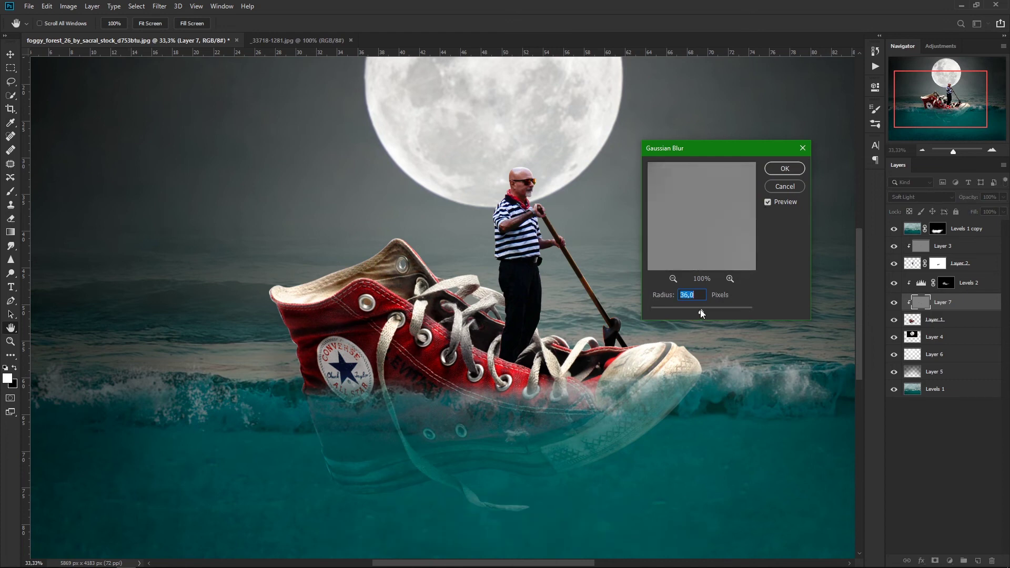
{"action": "left_click", "coordinate": [787, 170]}
{"action": "key", "text": "o"}
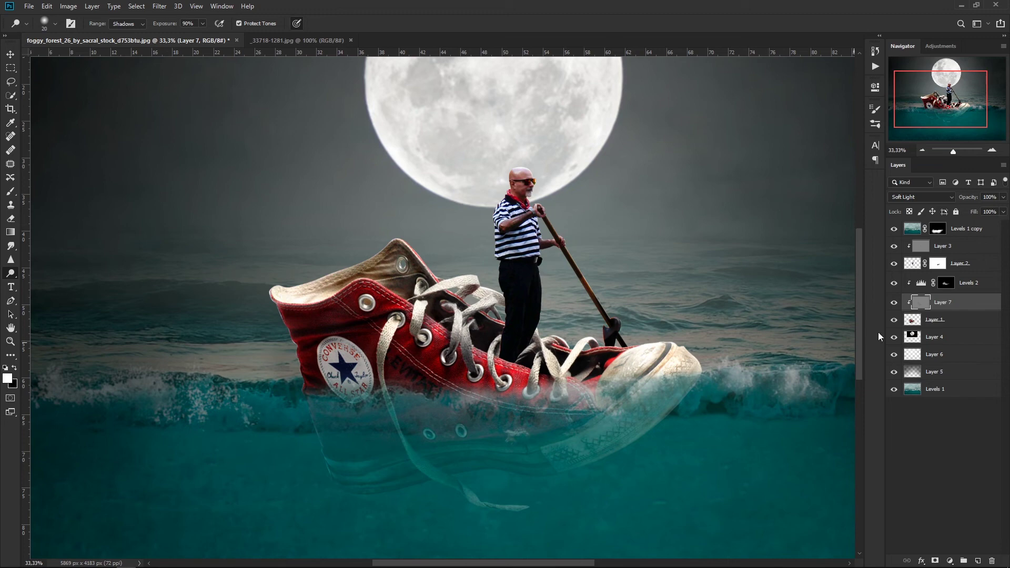
{"action": "left_click", "coordinate": [893, 302]}
Stamp all visible layers into a new Layer 8 above Levels 1 copy.
{"action": "key", "text": "ctrl+minus"}
{"action": "key", "text": "ctrl+minus"}
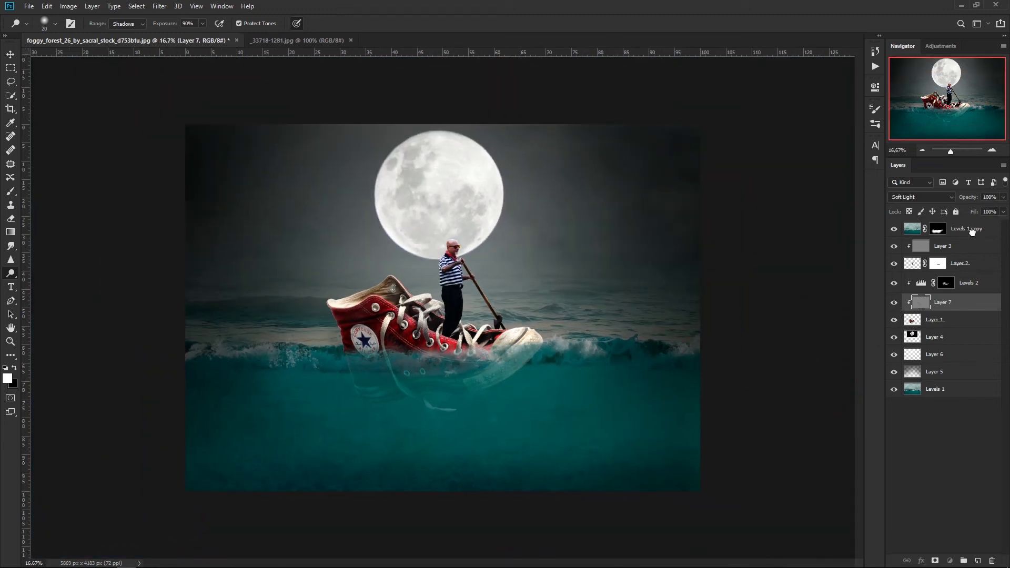
{"action": "left_click", "coordinate": [971, 230]}
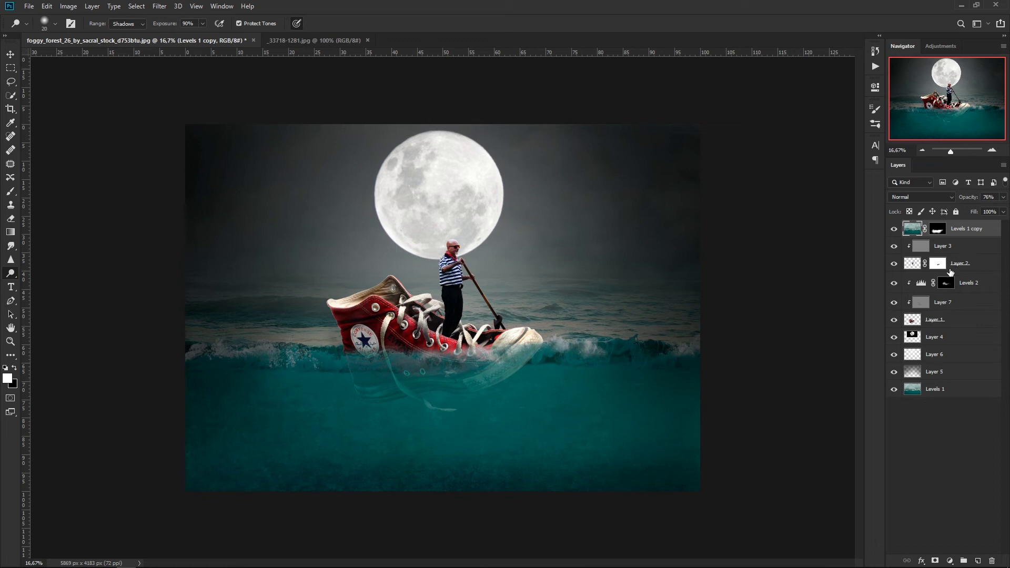
{"action": "key", "text": "ctrl+shift+alt+e"}
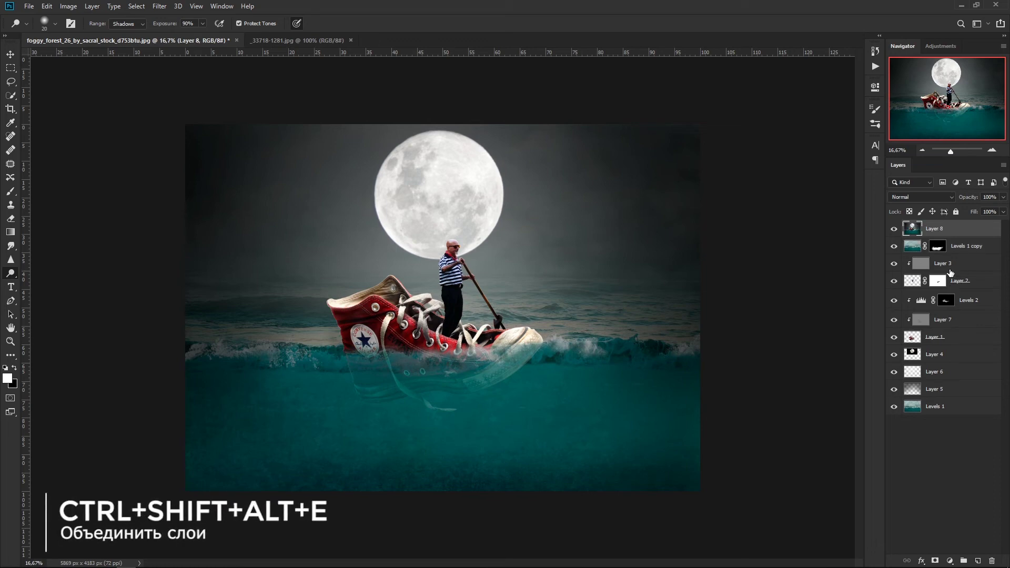
{"action": "left_click", "coordinate": [159, 6]}
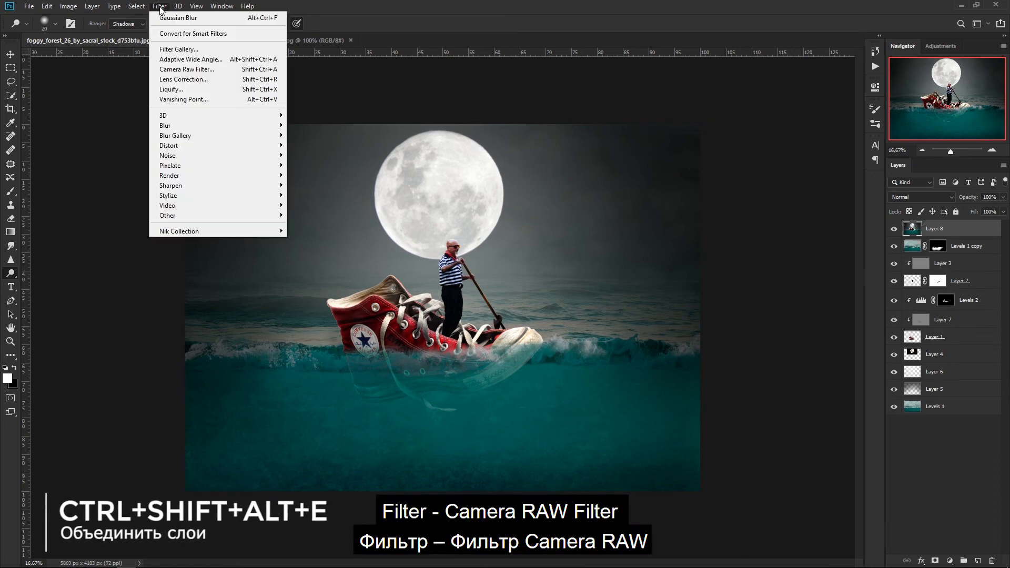
In Camera Raw, cool the white balance, lower exposure slightly, and add dehaze and vibrance.
{"action": "left_click", "coordinate": [176, 71]}
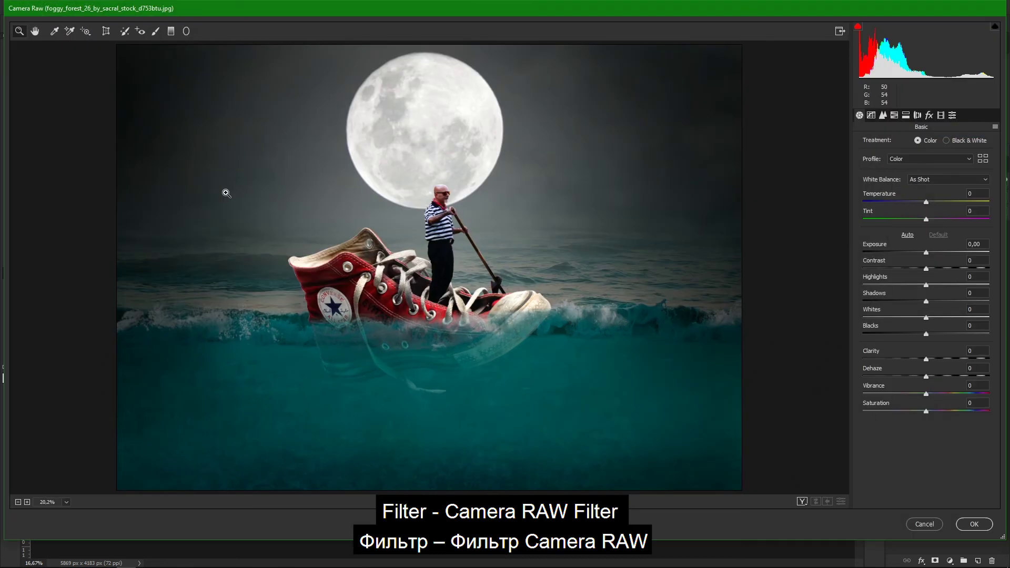
{"action": "left_click_drag", "start_coordinate": [926, 201], "coordinate": [916, 201]}
{"action": "mouse_move", "coordinate": [926, 253]}
{"action": "left_mouse_down"}
{"action": "mouse_move", "coordinate": [940, 269]}
{"action": "mouse_move", "coordinate": [914, 302]}
{"action": "mouse_move", "coordinate": [922, 333]}
{"action": "mouse_move", "coordinate": [894, 359]}
{"action": "left_mouse_up"}
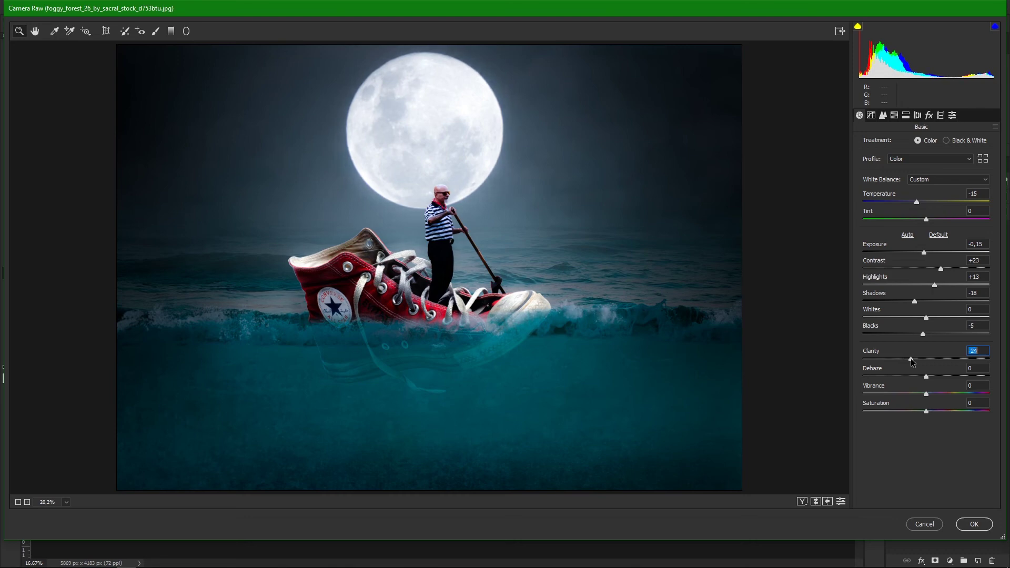
{"action": "mouse_move", "coordinate": [949, 376]}
{"action": "left_mouse_down"}
{"action": "mouse_move", "coordinate": [932, 376]}
{"action": "mouse_move", "coordinate": [934, 395]}
{"action": "mouse_move", "coordinate": [923, 394]}
{"action": "mouse_move", "coordinate": [934, 411]}
{"action": "left_mouse_up"}
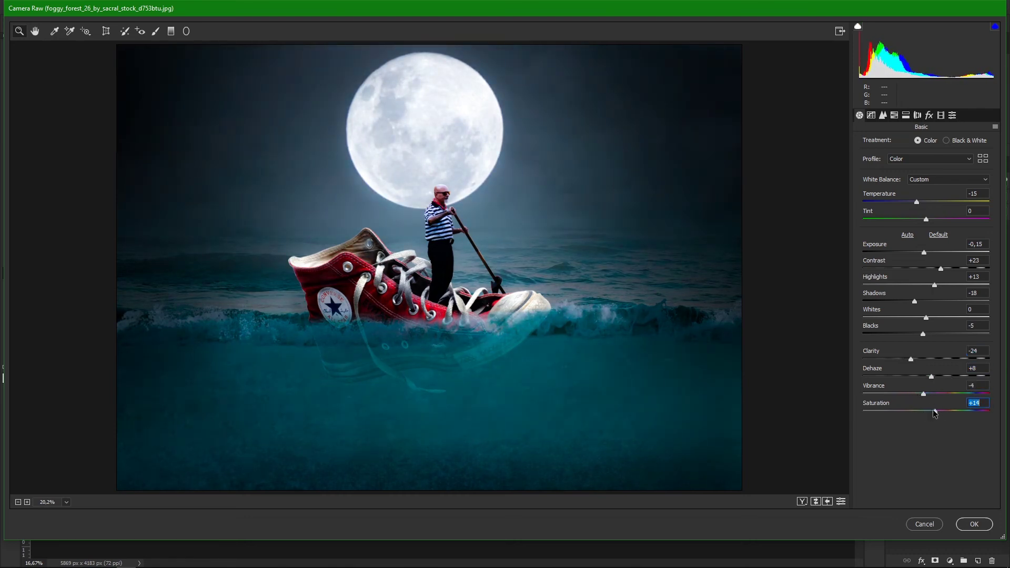
Darken the image edges with a post-crop vignette and raise its highlights setting.
{"action": "left_click", "coordinate": [929, 115]}
{"action": "mouse_move", "coordinate": [926, 252]}
{"action": "left_mouse_down"}
{"action": "mouse_move", "coordinate": [911, 250]}
{"action": "mouse_move", "coordinate": [913, 270]}
{"action": "left_mouse_up"}
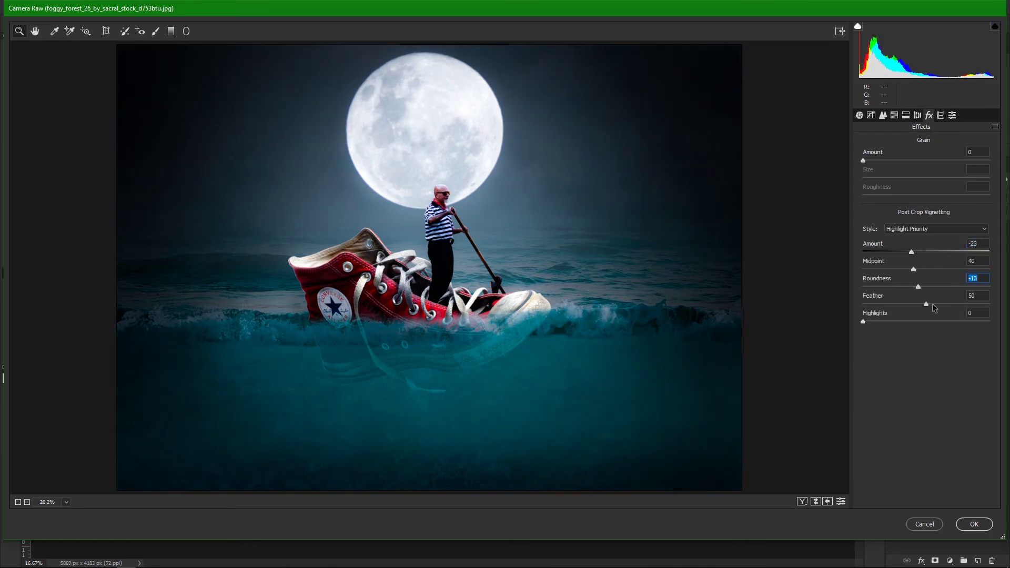
{"action": "left_click_drag", "start_coordinate": [873, 320], "coordinate": [899, 322]}
{"action": "left_click", "coordinate": [882, 116]}
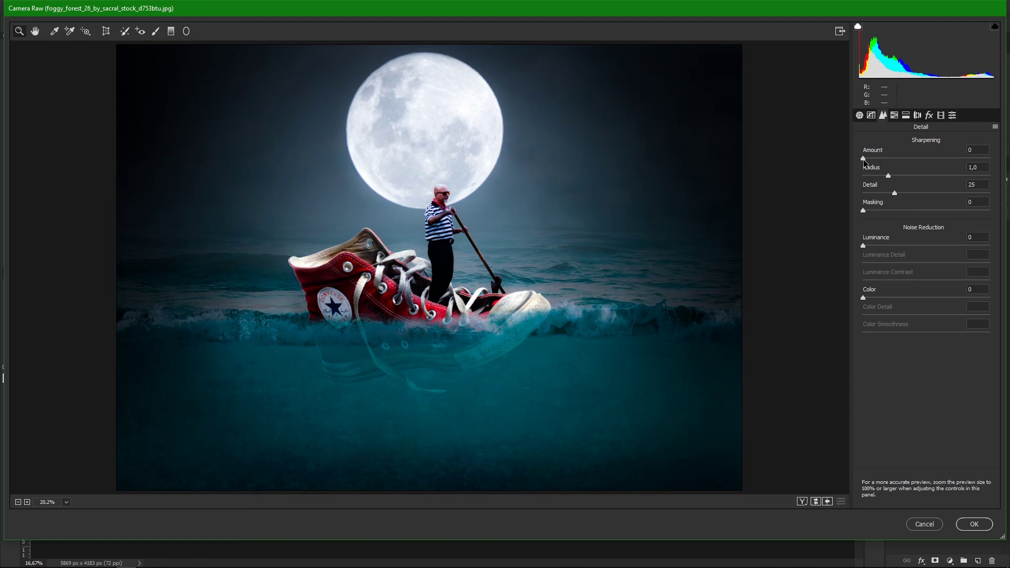
Shift the reds' hue back toward red and nudge the blues' hue slightly.
{"action": "left_click", "coordinate": [894, 115]}
{"action": "left_click", "coordinate": [926, 182]}
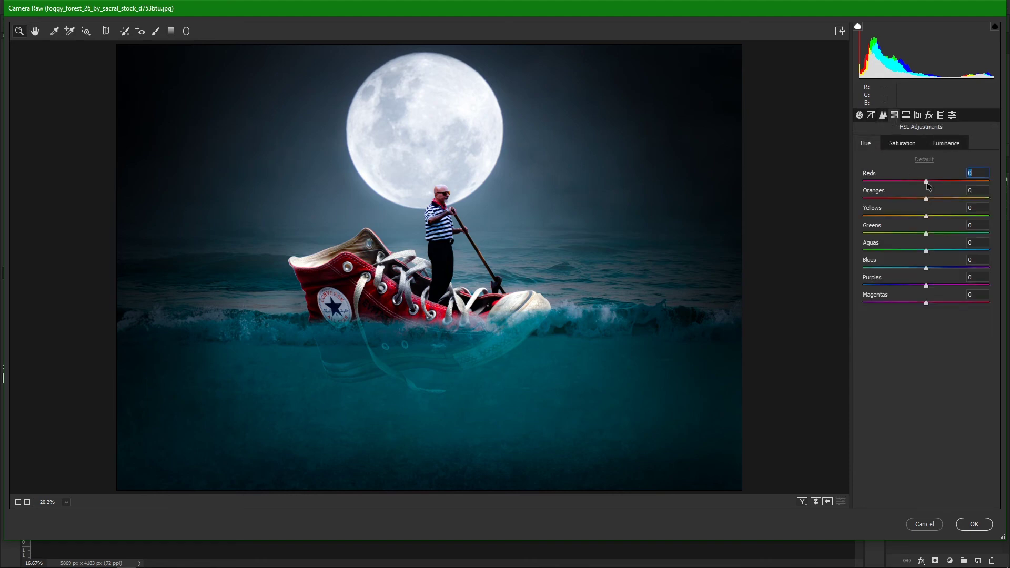
{"action": "left_click_drag", "start_coordinate": [897, 182], "coordinate": [924, 184]}
{"action": "left_click_drag", "start_coordinate": [925, 268], "coordinate": [923, 269]}
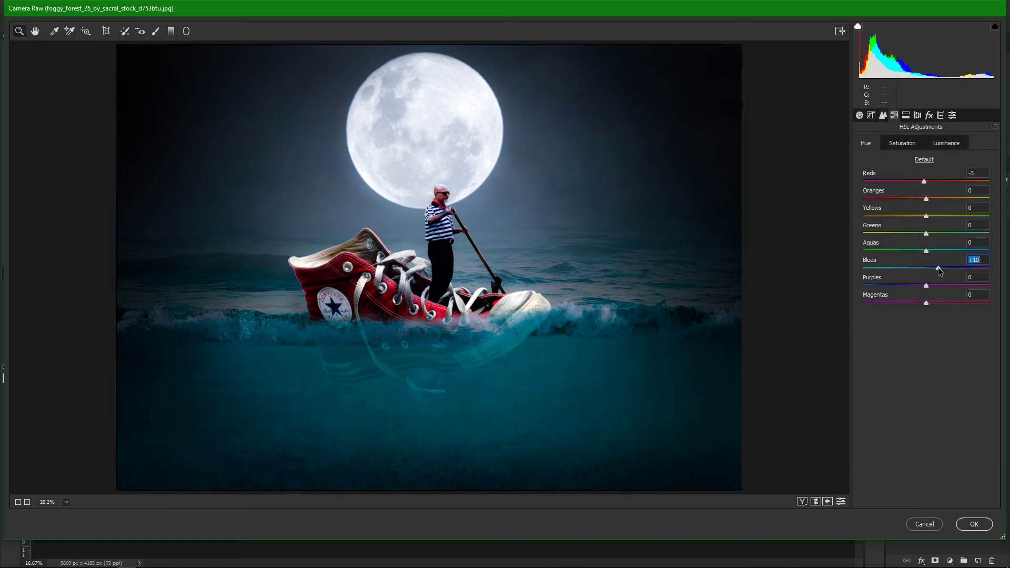
Darken the reds' luminance and apply the Camera Raw grade to Layer 8.
{"action": "left_click", "coordinate": [902, 143]}
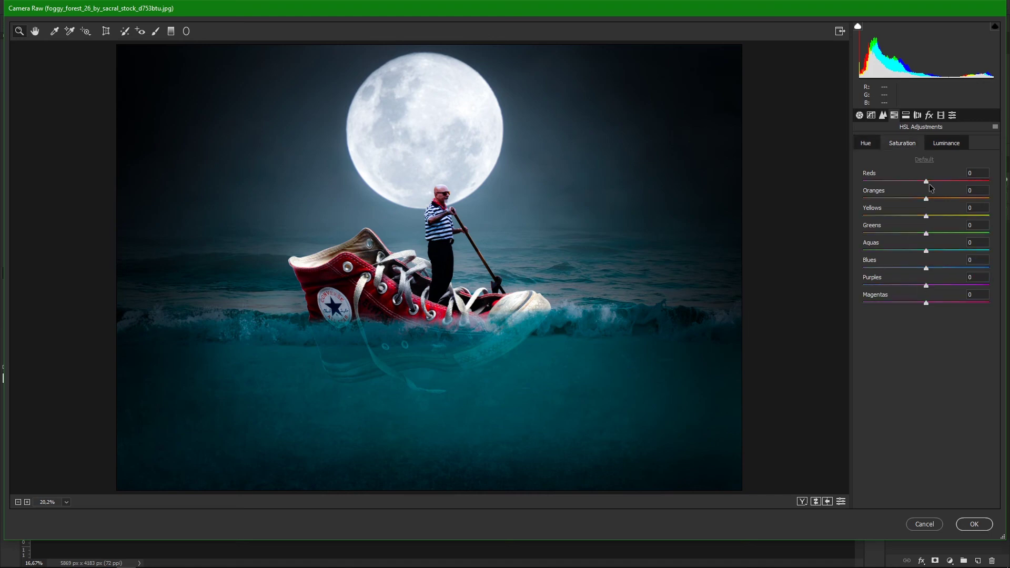
{"action": "left_click", "coordinate": [927, 182]}
{"action": "left_click", "coordinate": [946, 143]}
{"action": "mouse_move", "coordinate": [926, 182]}
{"action": "left_mouse_down"}
{"action": "mouse_move", "coordinate": [895, 182]}
{"action": "mouse_move", "coordinate": [919, 182]}
{"action": "left_mouse_up"}
{"action": "left_click", "coordinate": [859, 116]}
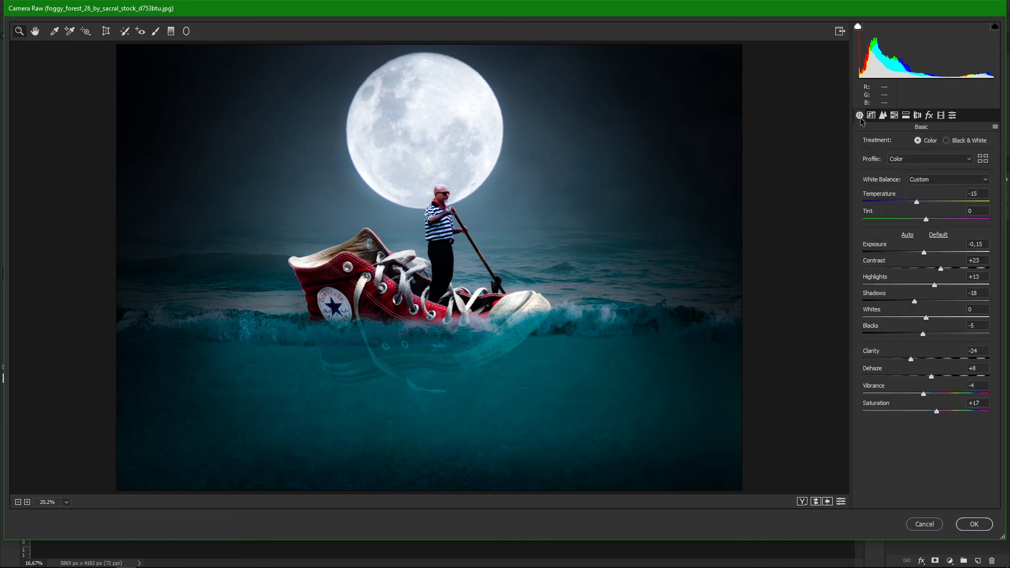
{"action": "left_click", "coordinate": [974, 524]}
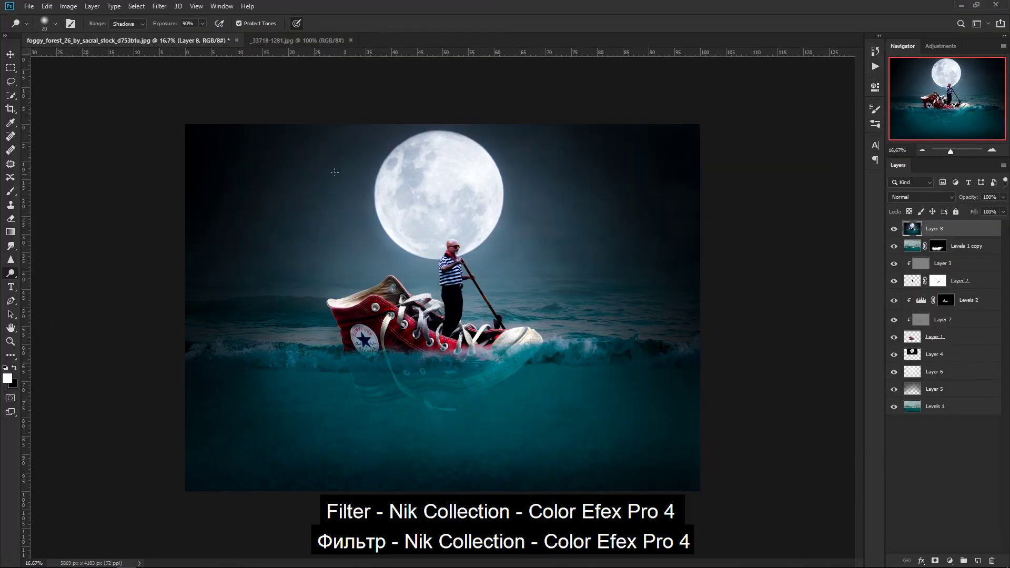
Apply Color Efex Pro 4 Cross Processing LB04 at 40% intensity, then lower layer opacity to 87%.
{"action": "left_click", "coordinate": [160, 6]}
{"action": "mouse_move", "coordinate": [179, 230]}
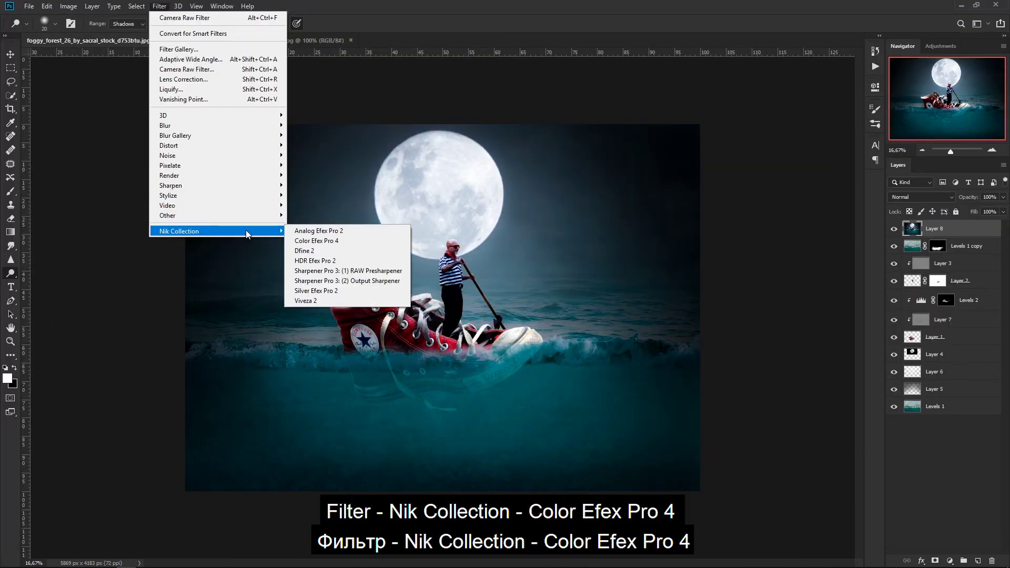
{"action": "left_click", "coordinate": [328, 242]}
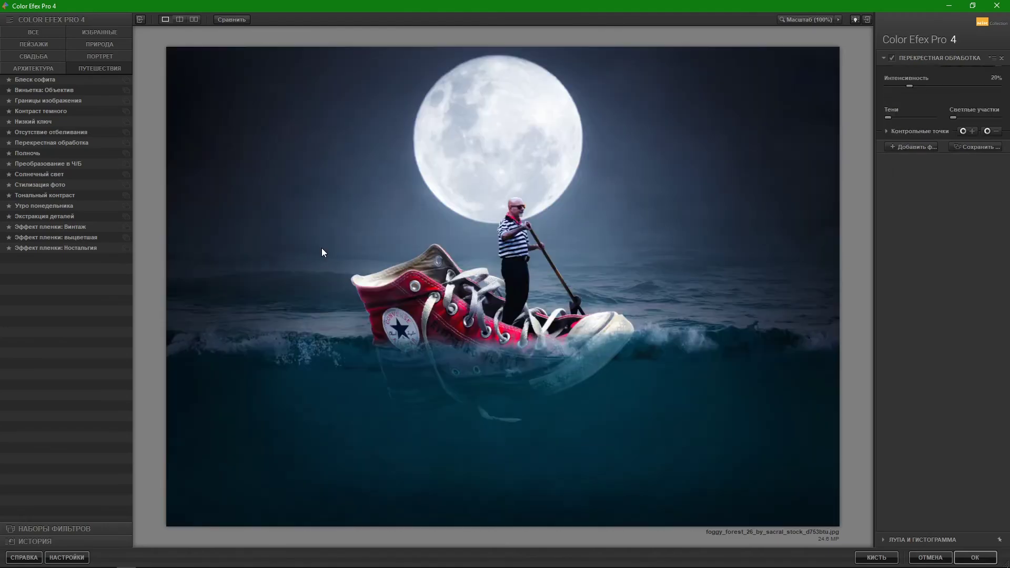
{"action": "left_click", "coordinate": [966, 81]}
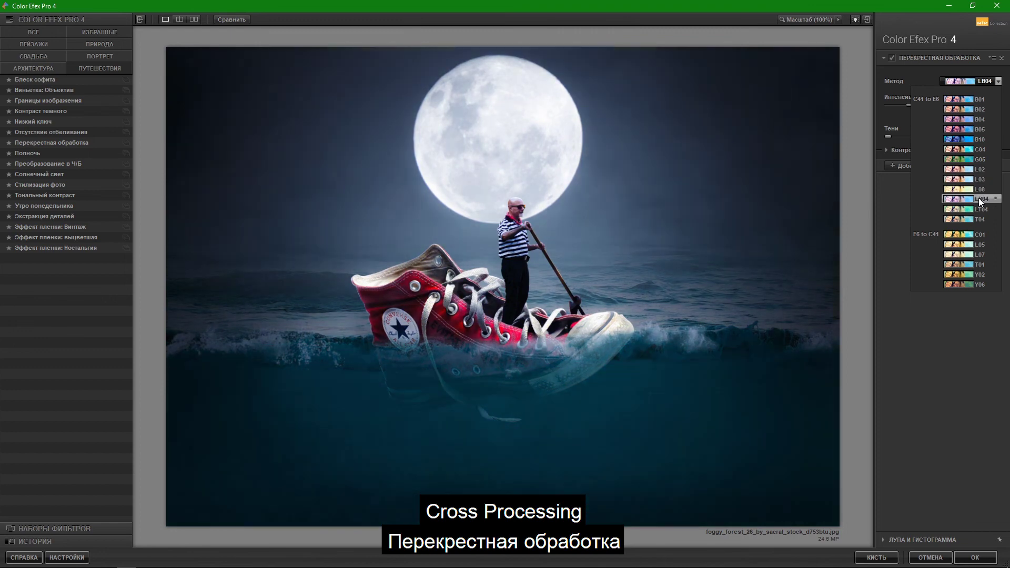
{"action": "left_click", "coordinate": [979, 200]}
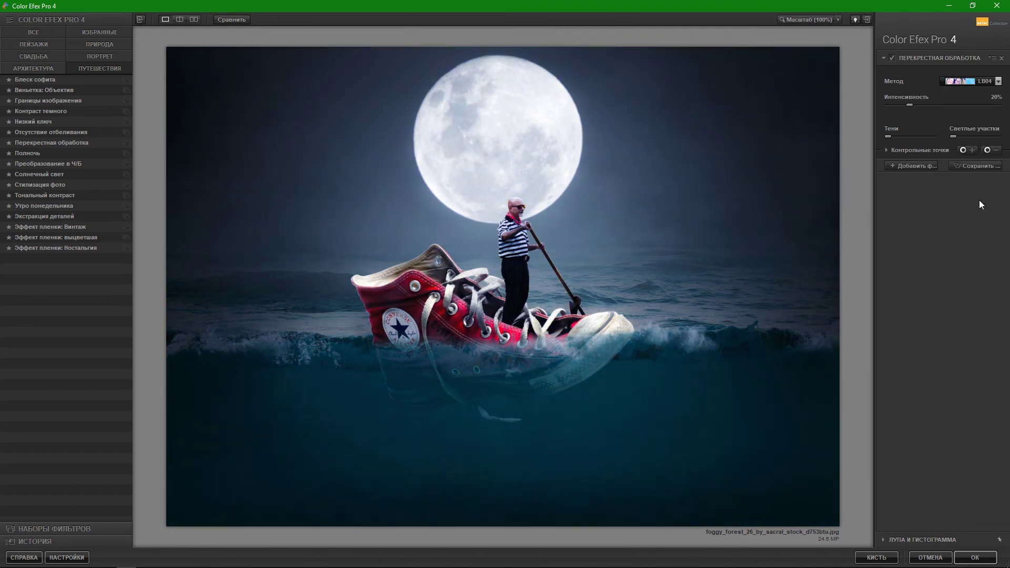
{"action": "left_click_drag", "start_coordinate": [909, 105], "coordinate": [932, 105]}
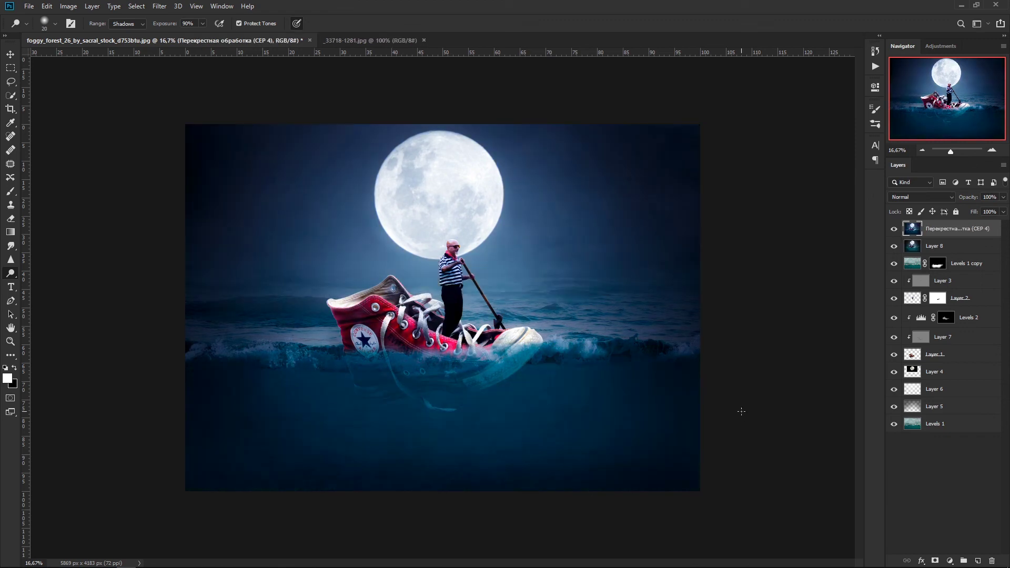
{"action": "mouse_move", "coordinate": [975, 199]}
{"action": "left_mouse_down"}
{"action": "mouse_move", "coordinate": [962, 199]}
{"action": "mouse_move", "coordinate": [971, 205]}
{"action": "left_mouse_up"}
Add a Viveza 2 layer with more Structure and slight Brightness, then hide panels and fit to screen.
{"action": "left_click", "coordinate": [158, 7]}
{"action": "mouse_move", "coordinate": [179, 230]}
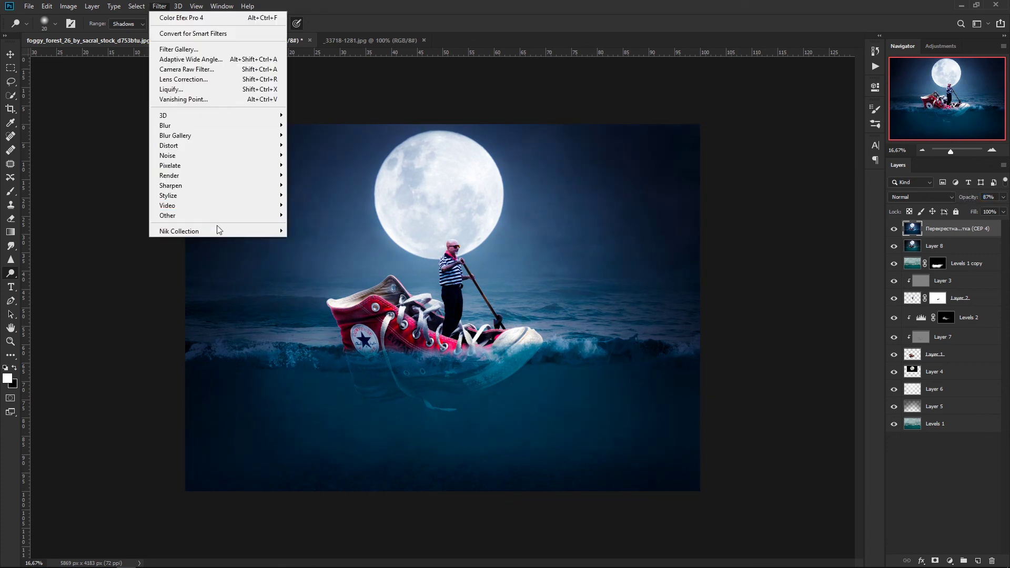
{"action": "left_click", "coordinate": [316, 300]}
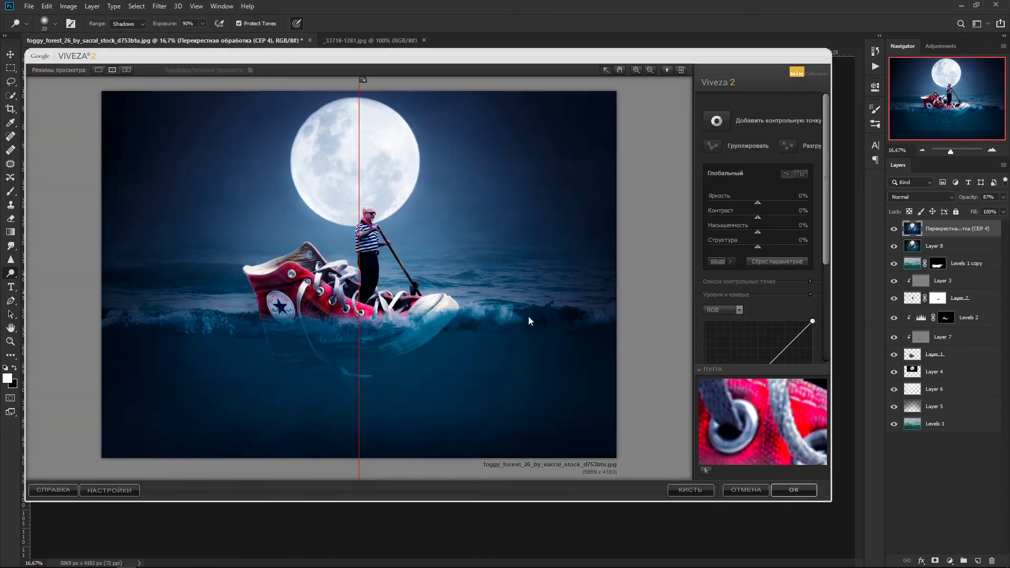
{"action": "mouse_move", "coordinate": [758, 246]}
{"action": "left_mouse_down"}
{"action": "mouse_move", "coordinate": [773, 247]}
{"action": "mouse_move", "coordinate": [755, 232]}
{"action": "mouse_move", "coordinate": [770, 234]}
{"action": "left_mouse_up"}
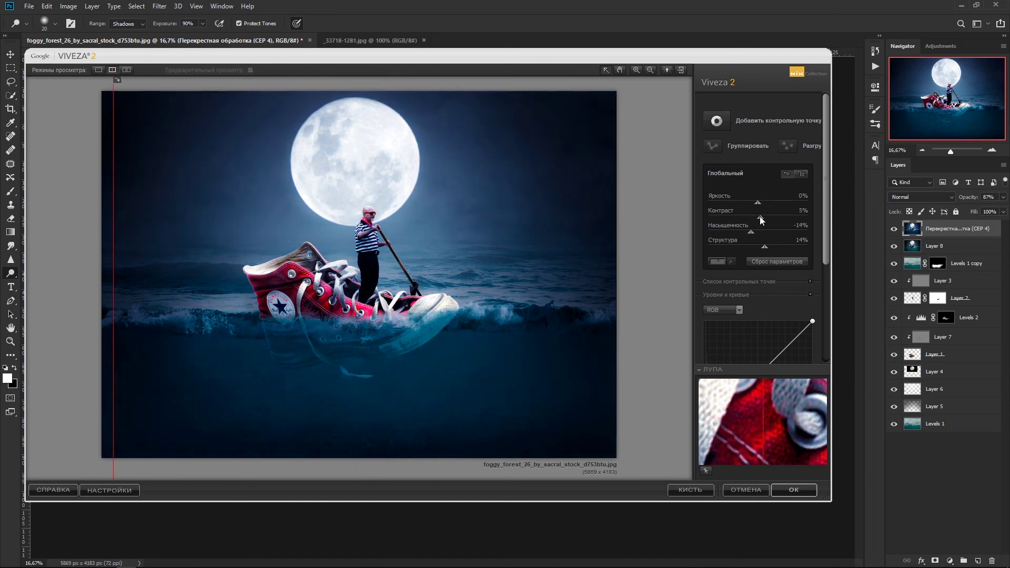
{"action": "left_click_drag", "start_coordinate": [759, 201], "coordinate": [761, 202]}
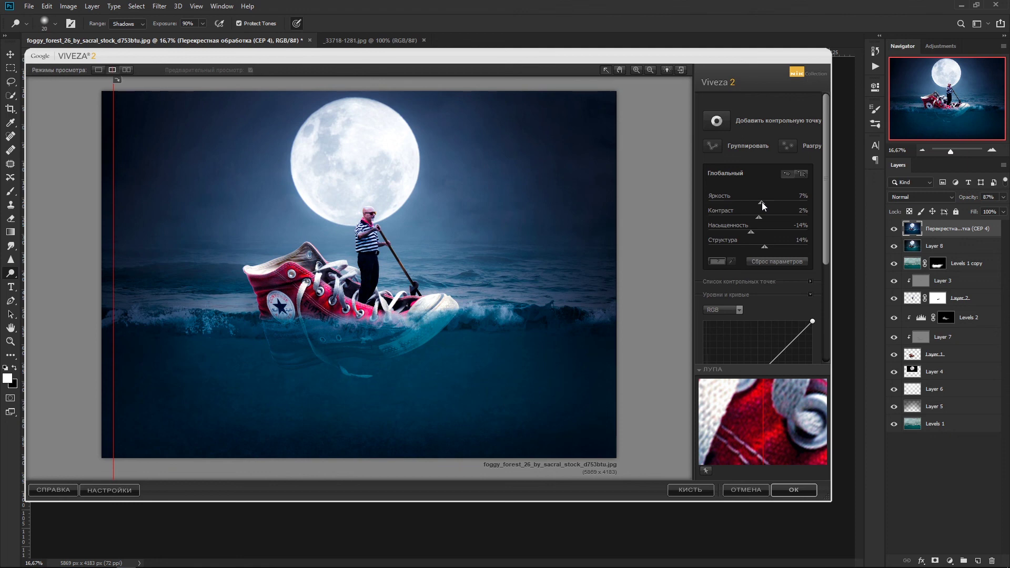
{"action": "left_click", "coordinate": [787, 491]}
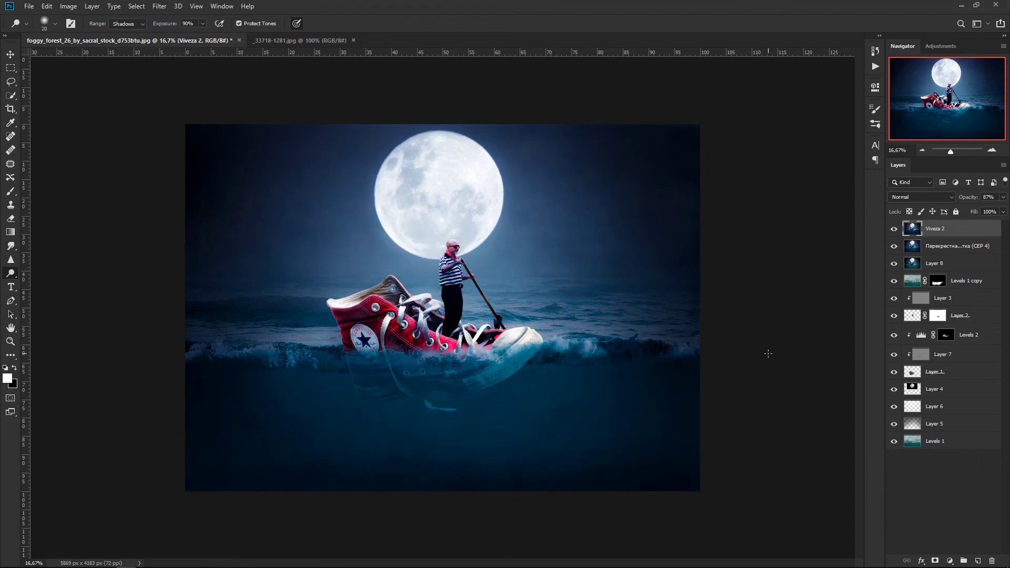
{"action": "key", "text": "Tab"}
{"action": "key", "text": "ctrl+0"}
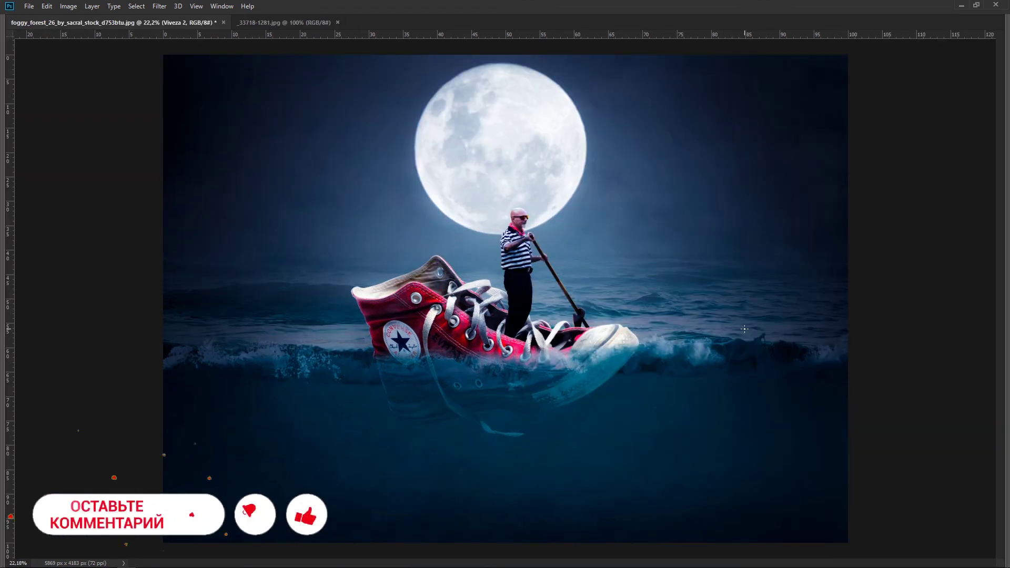